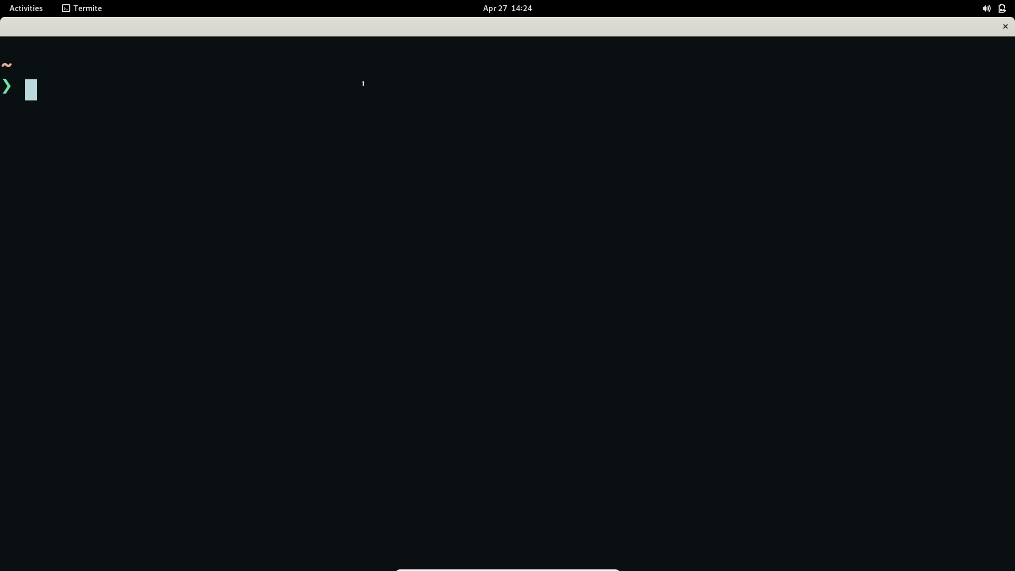
Step: Compose a sudo pacman -S command for installing the sway package at the prompt
text(sudo )
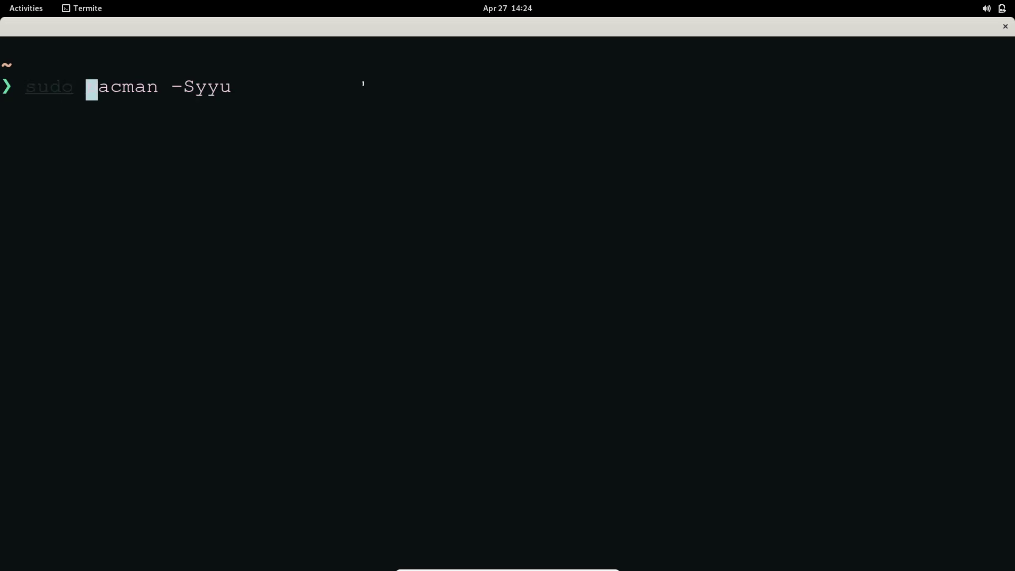
text(pacman )
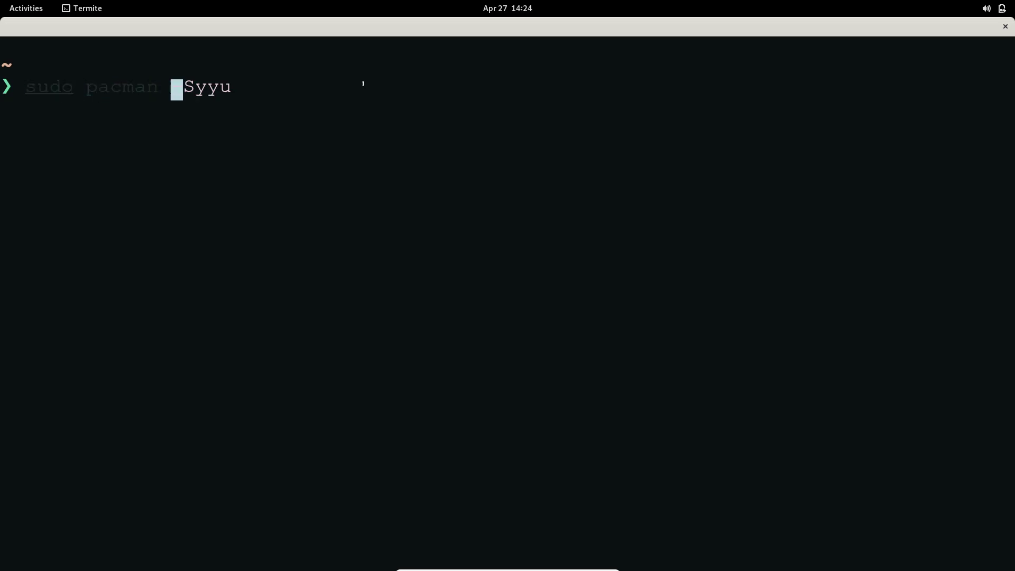
text(-S pcmanfm)
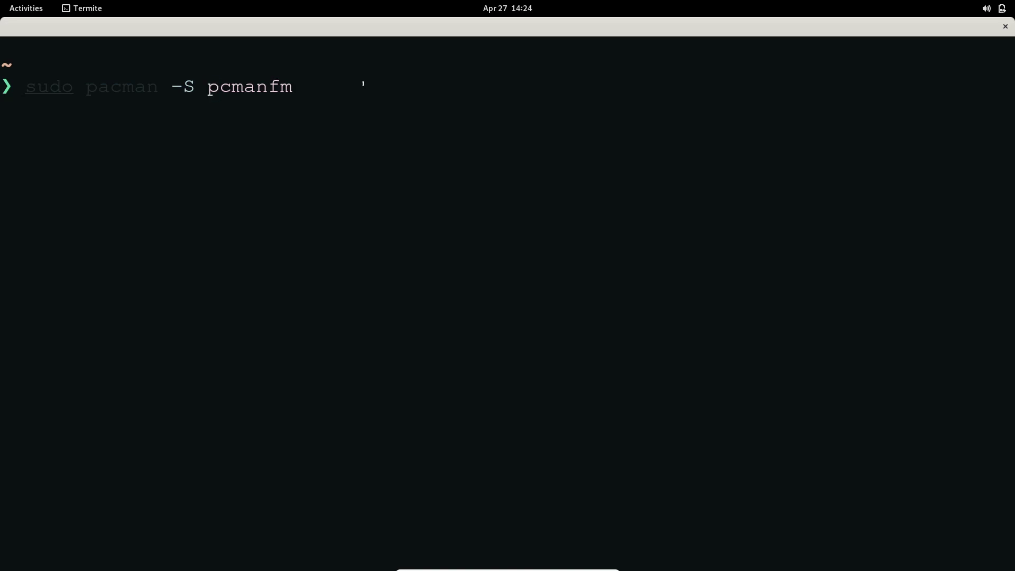
key(BackSpace)
key(BackSpace)
key(BackSpace)
key(BackSpace)
key(BackSpace)
key(BackSpace)
key(BackSpace)
text(sway )
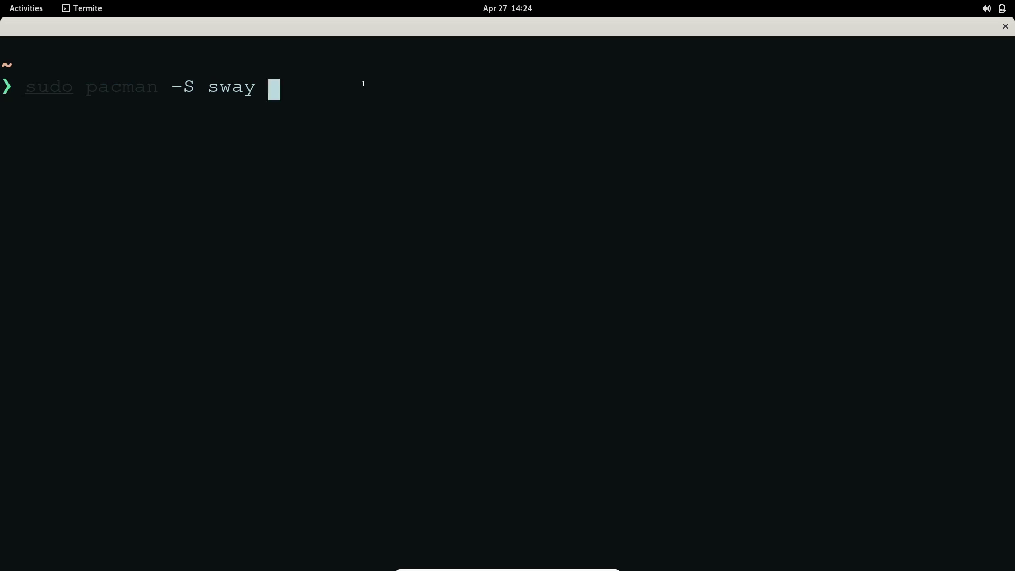
text(alacritty)
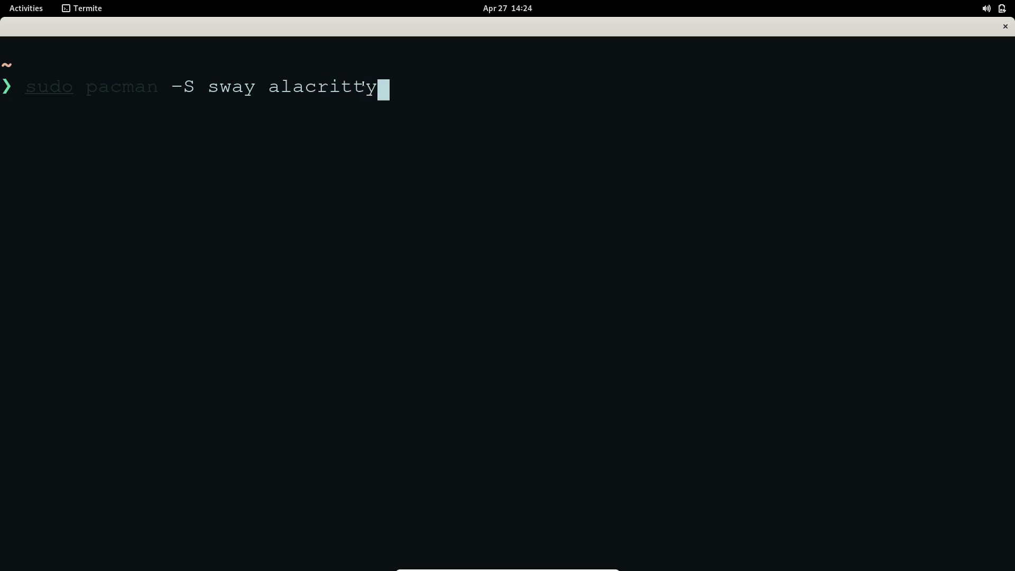
key(BackSpace)
key(BackSpace)
key(BackSpace)
key(BackSpace)
key(BackSpace)
key(BackSpace)
key(BackSpace)
key(BackSpace)
key(BackSpace)
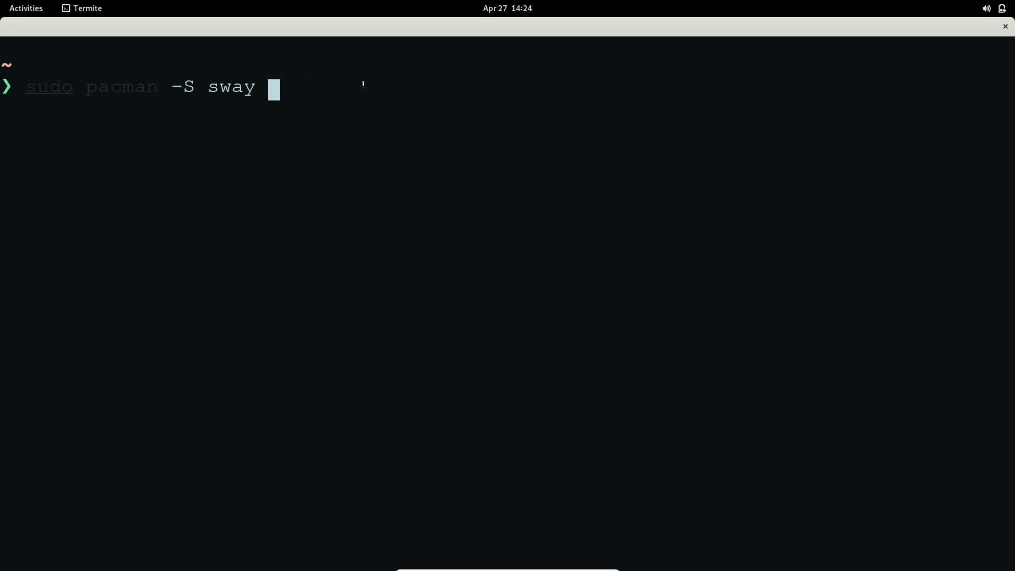
Step: Add the packages termite, swaylock, wofi and waybar to the pacman install command
text(termi)
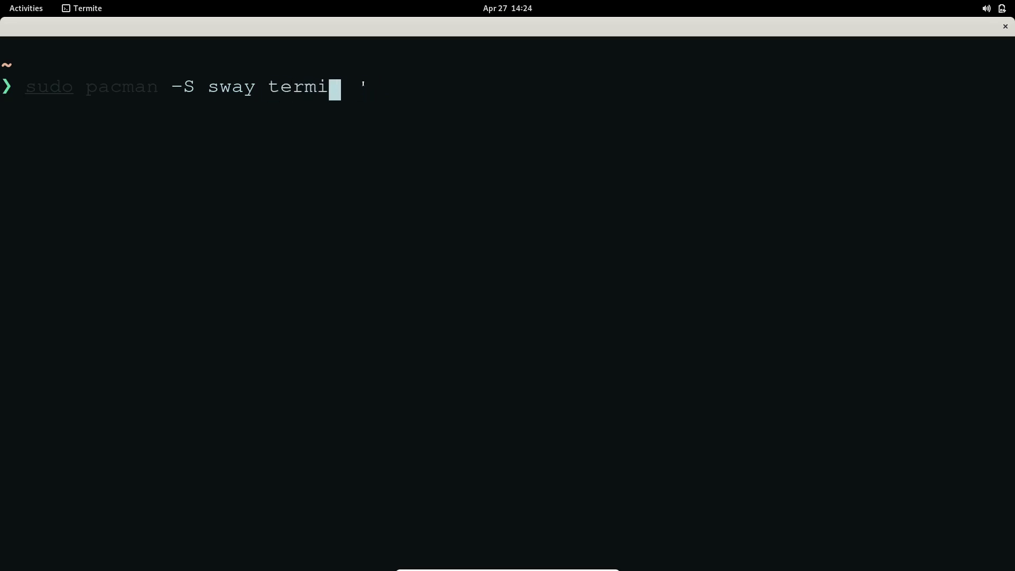
text(te swaylock)
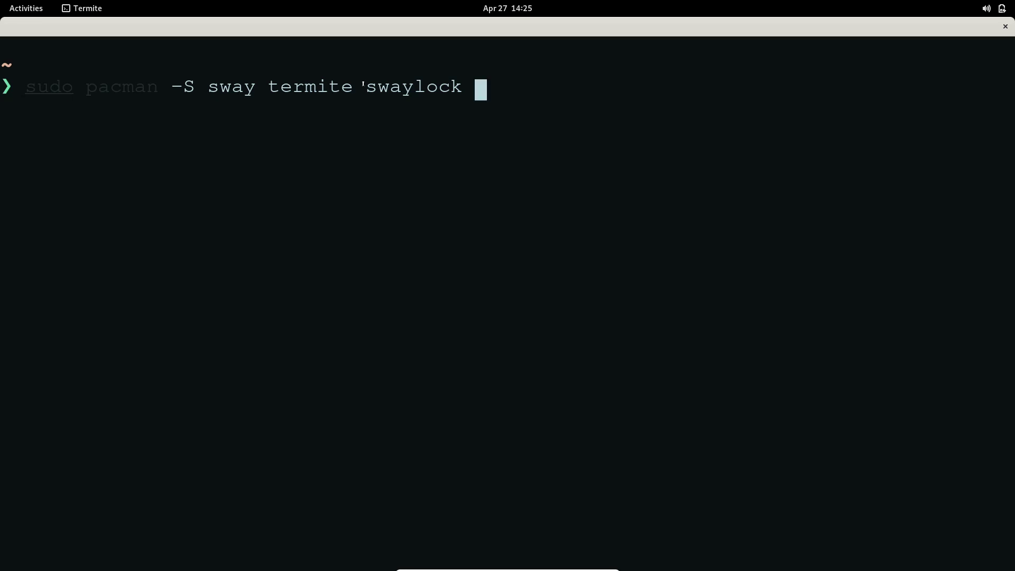
text(wo)
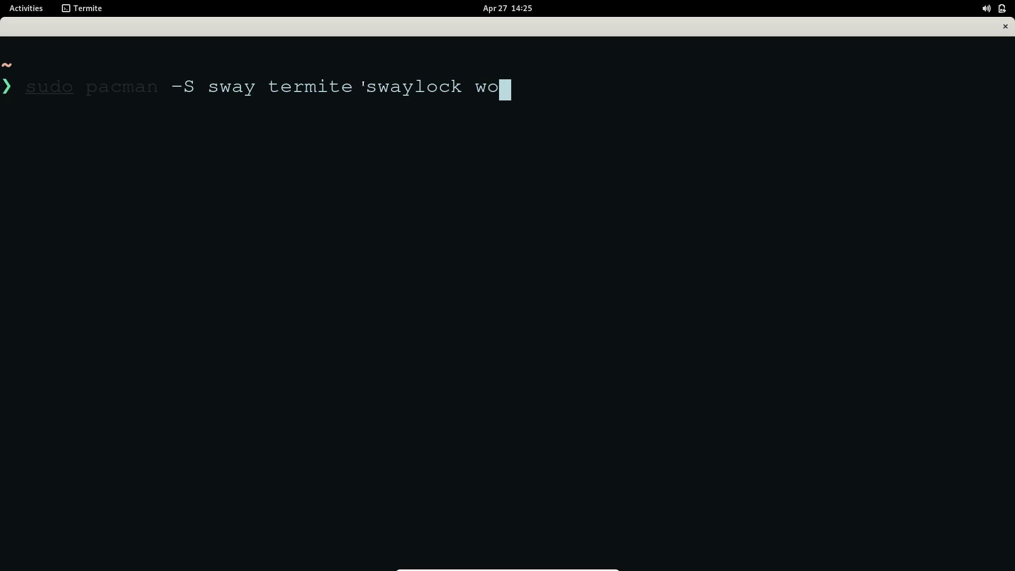
text(fi w)
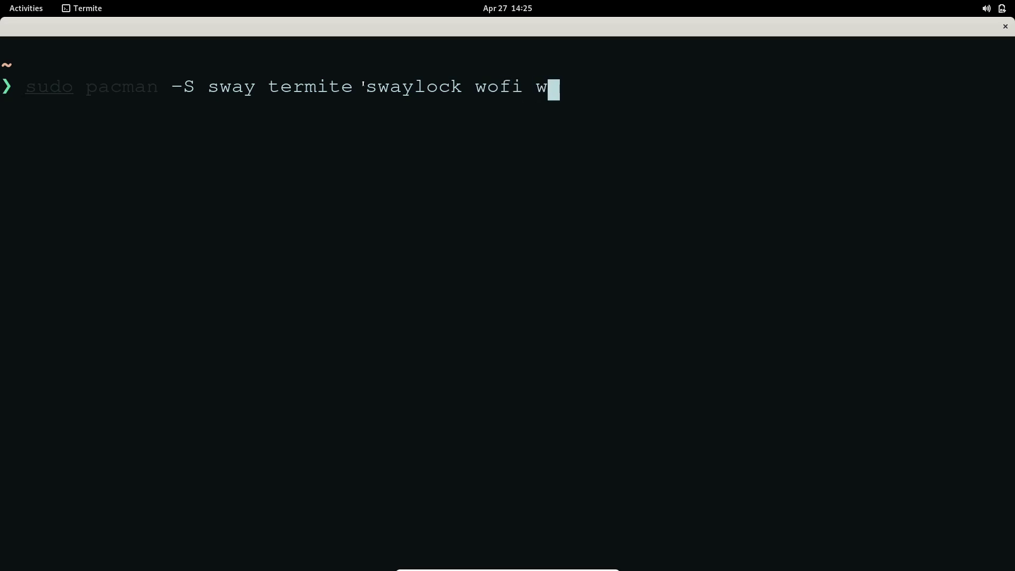
text(aybar)
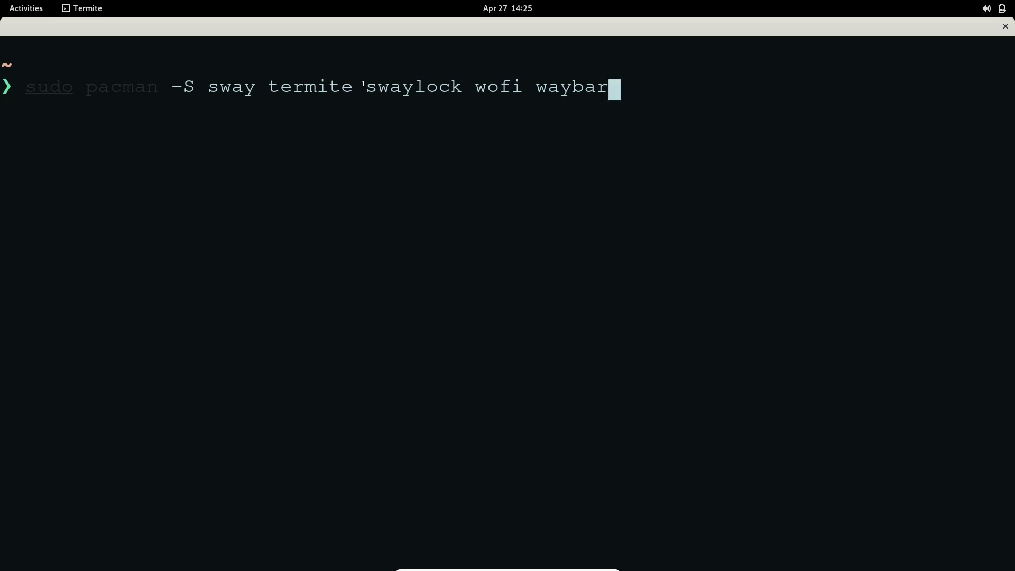
Step: Erase the whole pacman install command from the prompt without running it
key(BackSpace)
key(BackSpace)
key(BackSpace)
key(BackSpace)
key(BackSpace)
key(BackSpace)
key(BackSpace)
key(BackSpace)
key(BackSpace)
key(BackSpace)
key(BackSpace)
key(BackSpace)
key(BackSpace)
key(BackSpace)
key(BackSpace)
key(BackSpace)
key(BackSpace)
key(BackSpace)
key(BackSpace)
key(BackSpace)
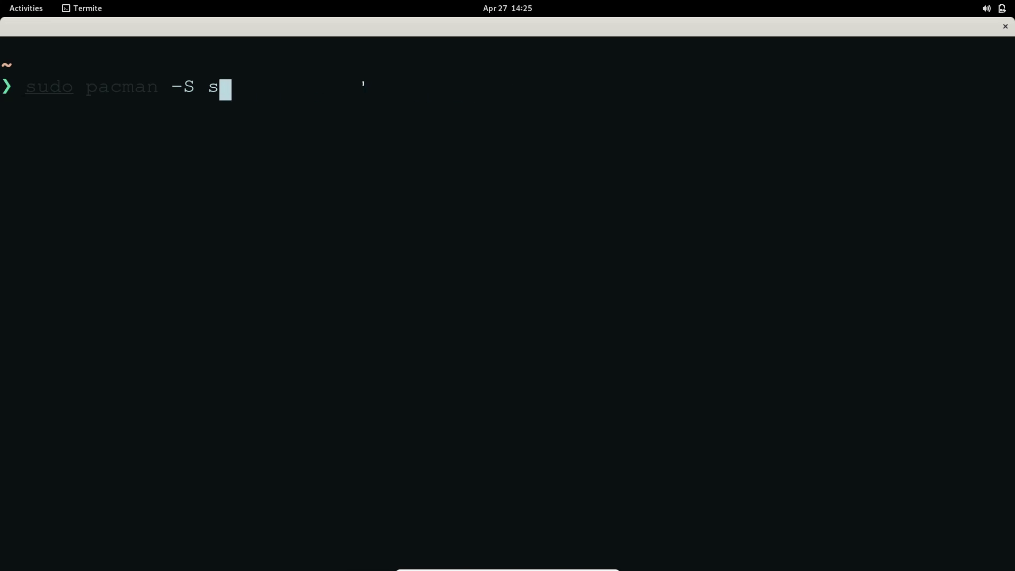
text(cd)
key(BackSpace)
key(BackSpace)
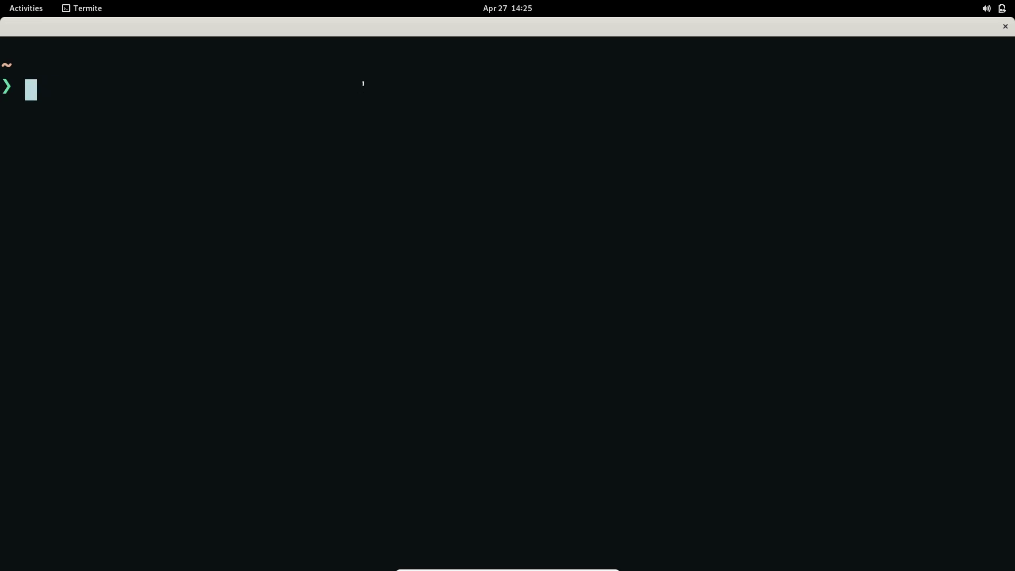
Step: Compose a mkdir command for the .config/sway folder without running it
text(mkdir )
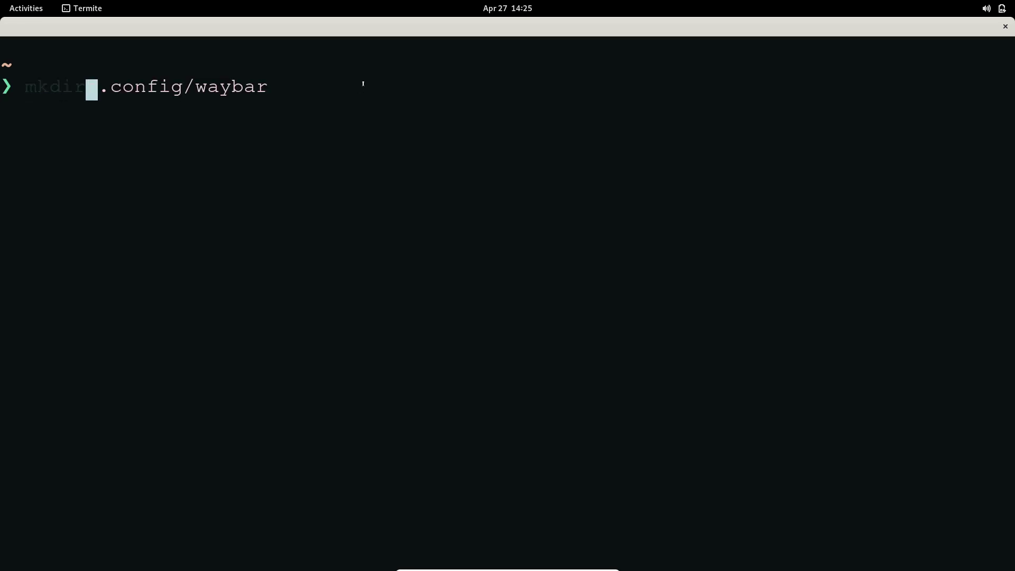
text(.config/)
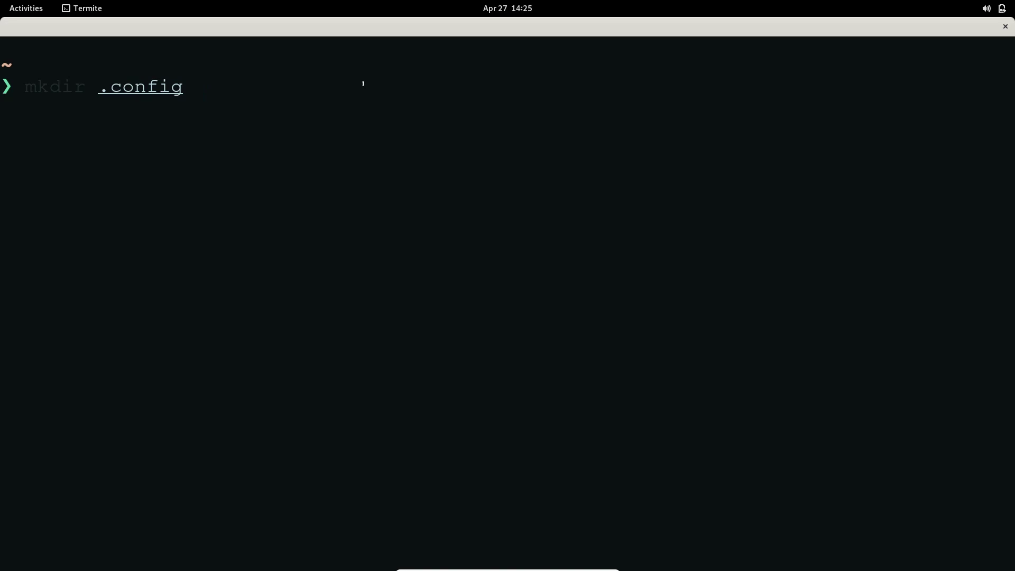
key(BackSpace)
text(/sway)
key(BackSpace)
key(BackSpace)
key(BackSpace)
key(BackSpace)
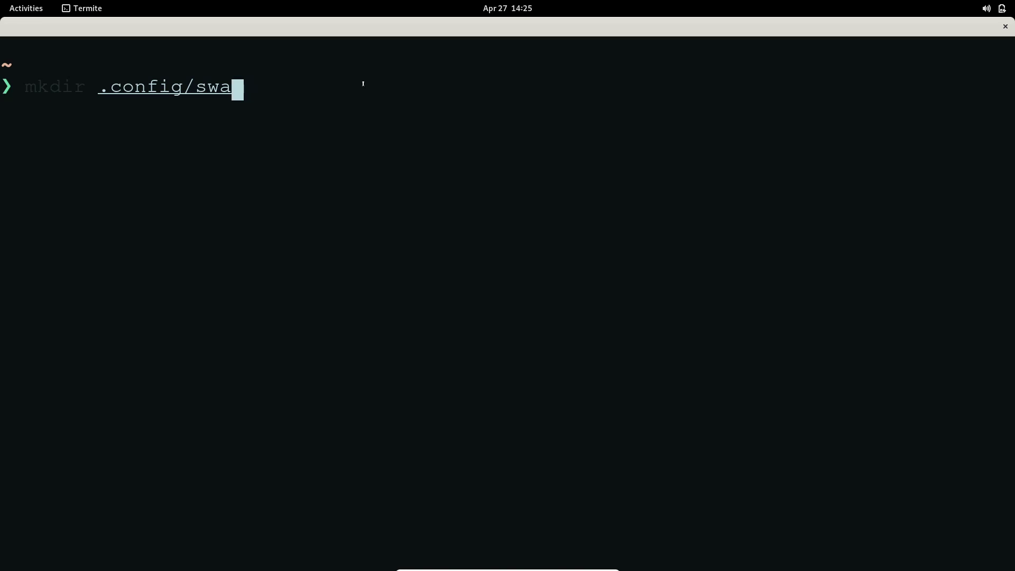
Step: Switch the mkdir command's target to .config/waybar and clear the line without running it
key(Right)
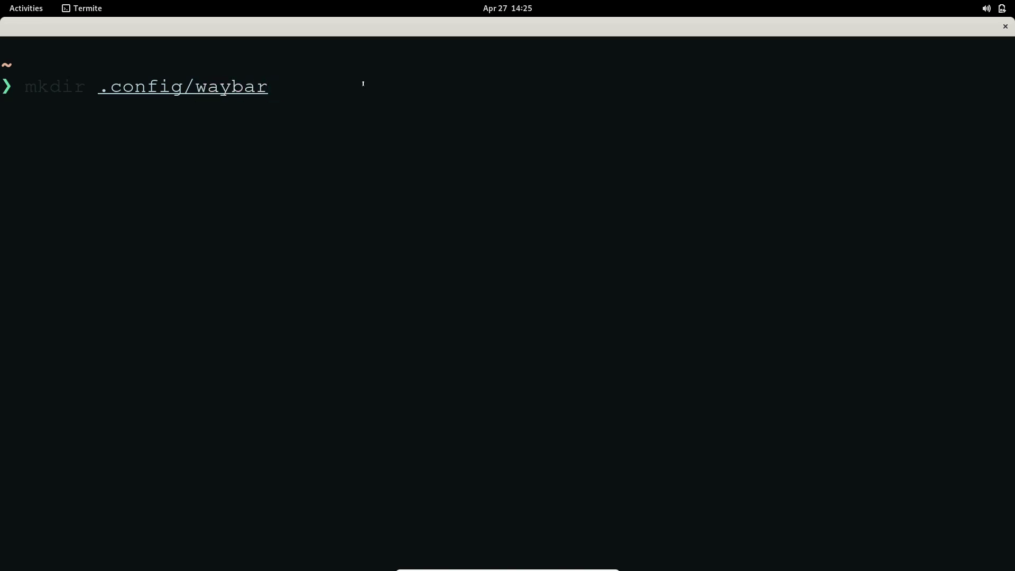
key(Left)
key(ctrl+a)
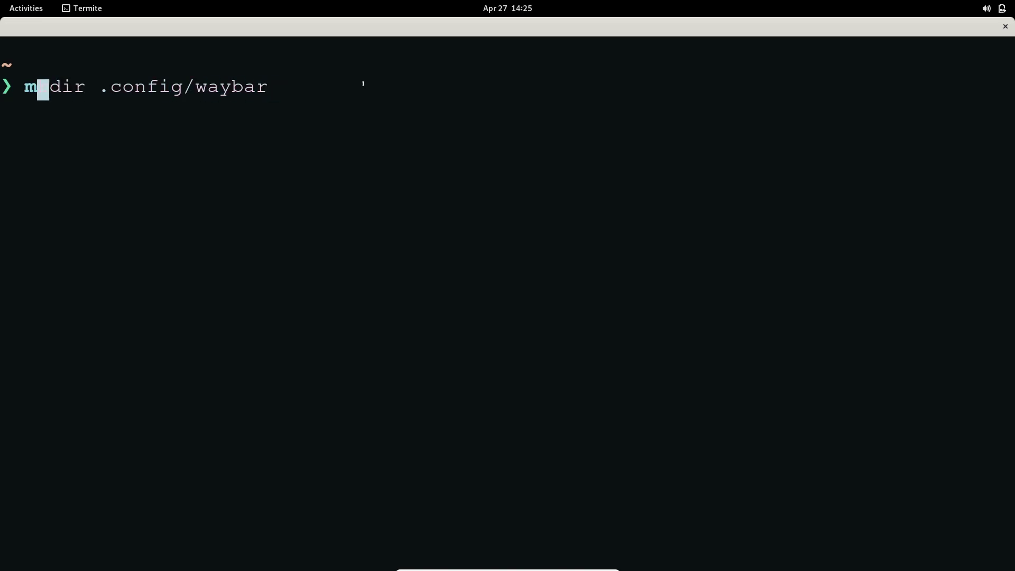
key(ctrl+k)
Step: Enter a cp command that copies /etc/xdg/waybar/* into .config/waybar
text(cp /etc/xdg/waybar/*)
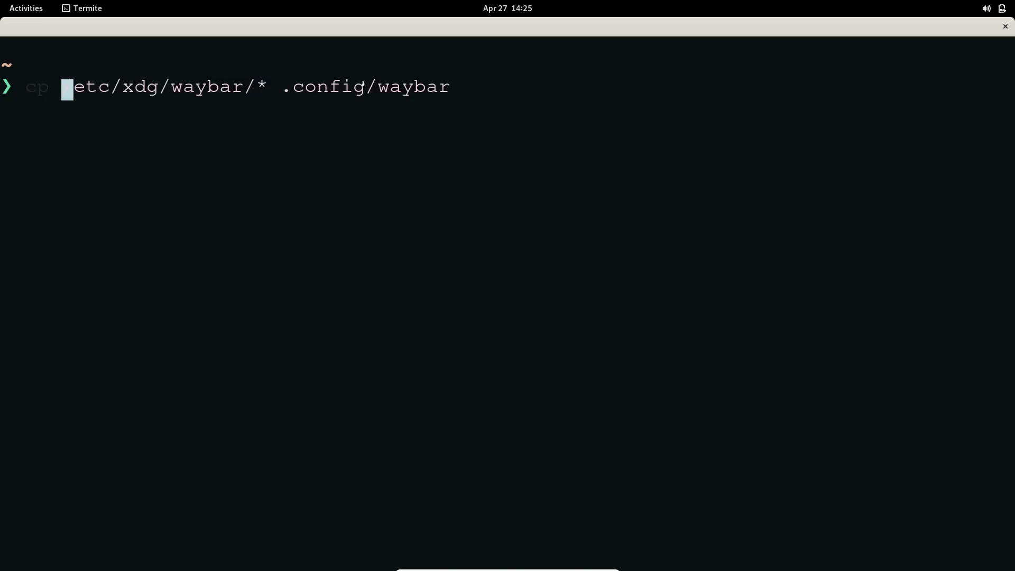
key(Right)
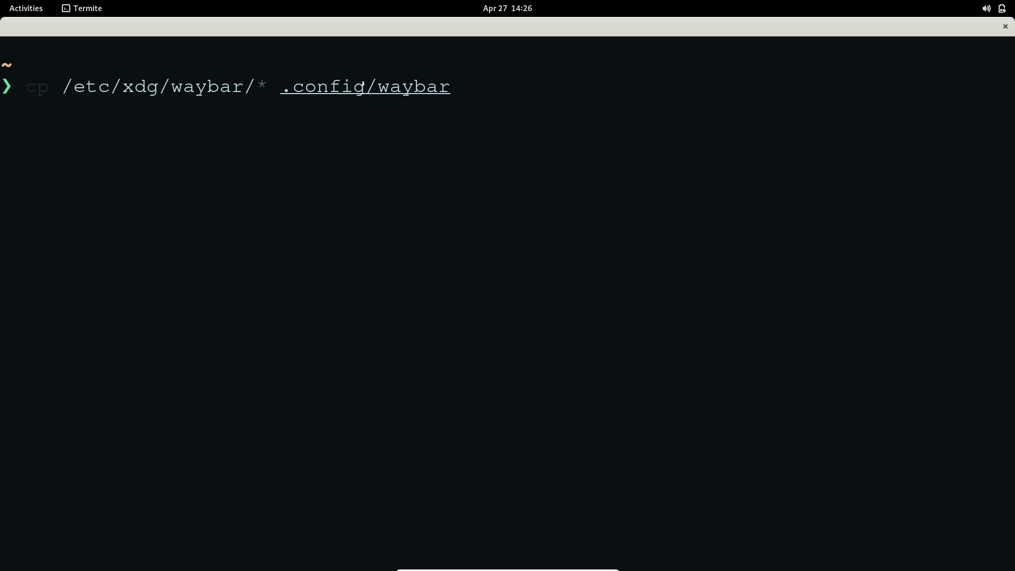
key(Return)
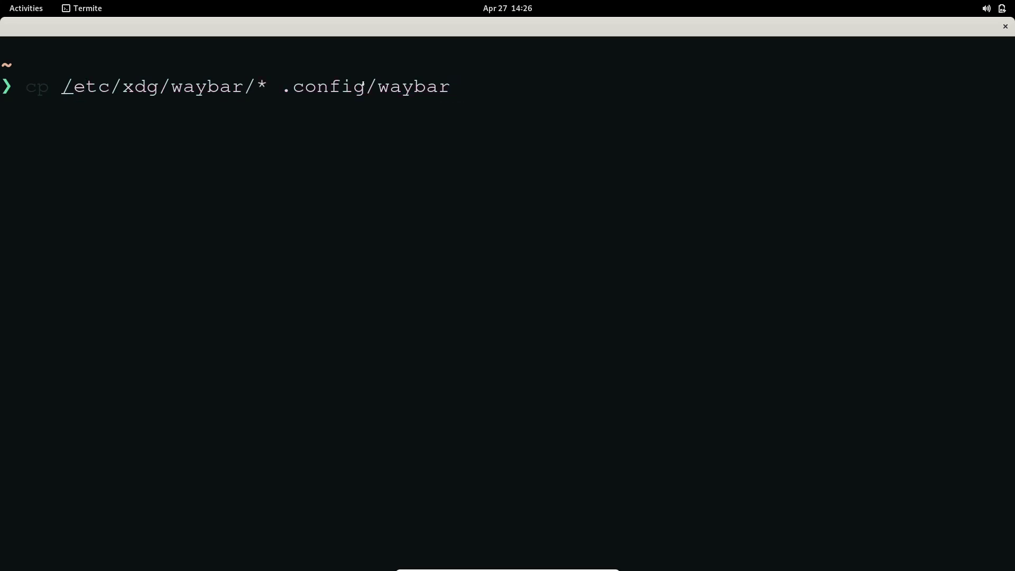
Step: Enter a cp command that copies /etc/sway/config into .config/sway/
text(etc/s)
key(Tab)
text(a)
key(BackSpace)
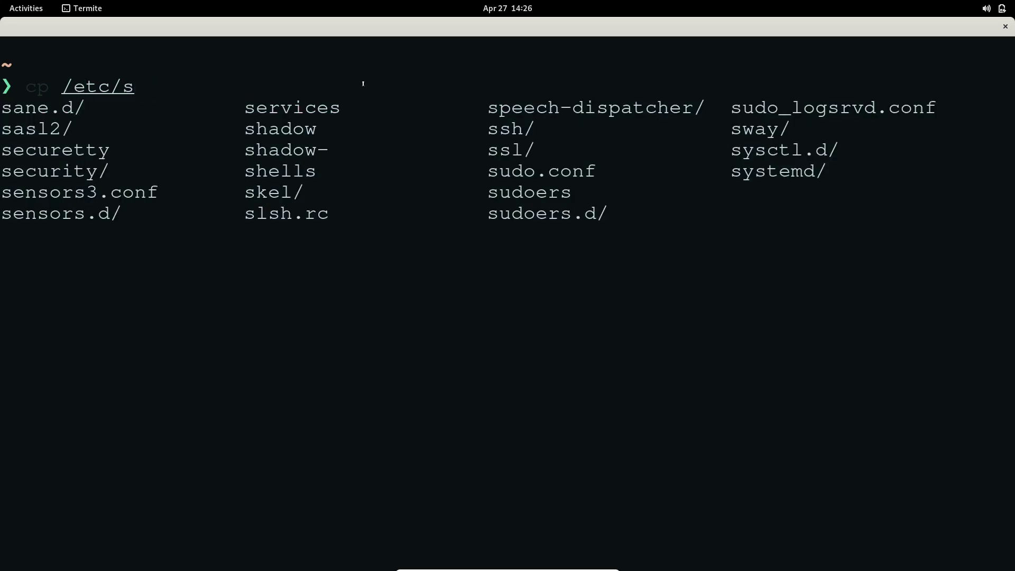
text(wa)
key(Tab)
text(c)
key(Tab)
key(Tab)
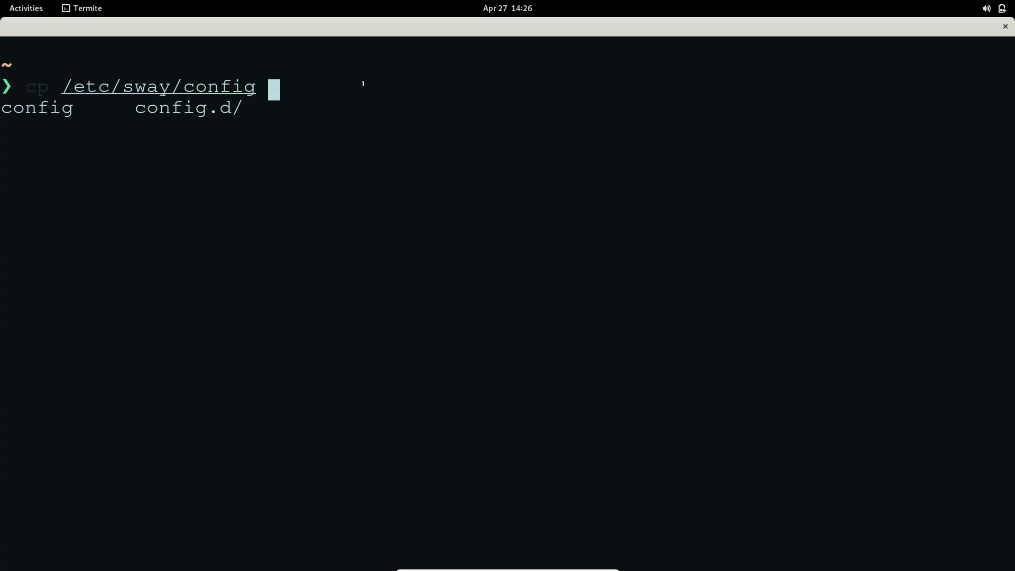
text(.config)
key(BackSpace)
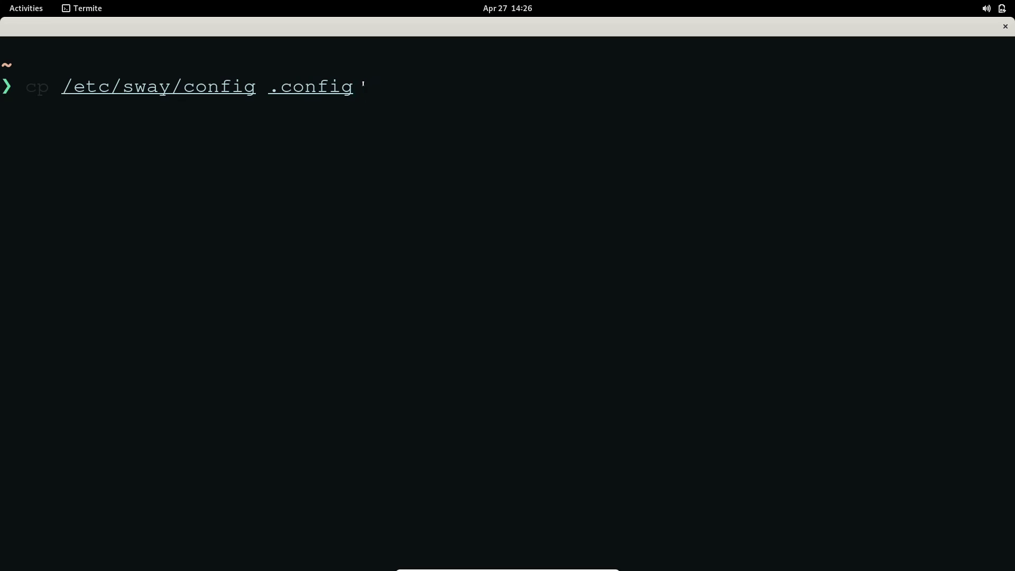
text(/sway/)
key(Return)
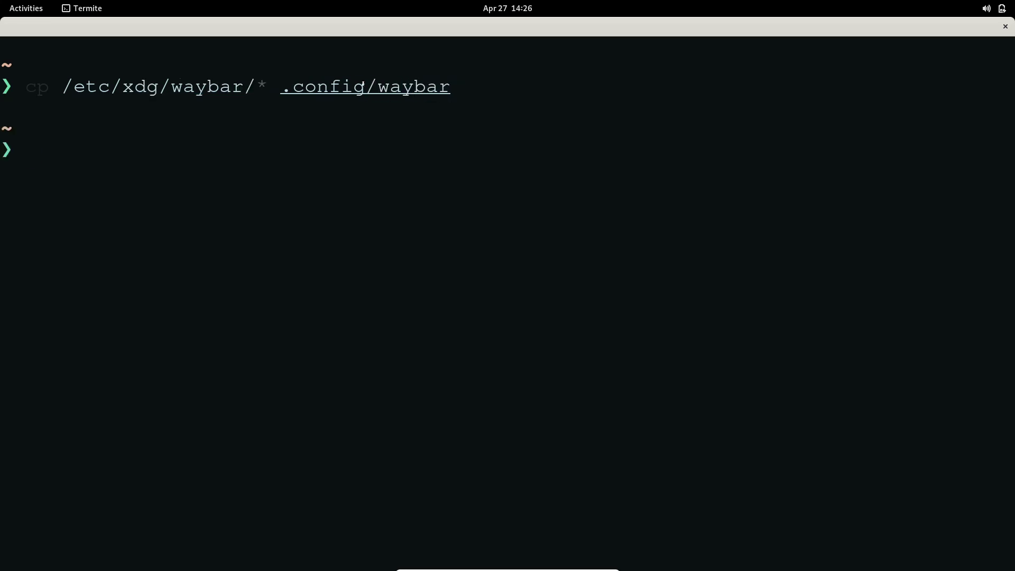
Step: Clear the terminal and open .config/sway/config in vim
key(ctrl+l)
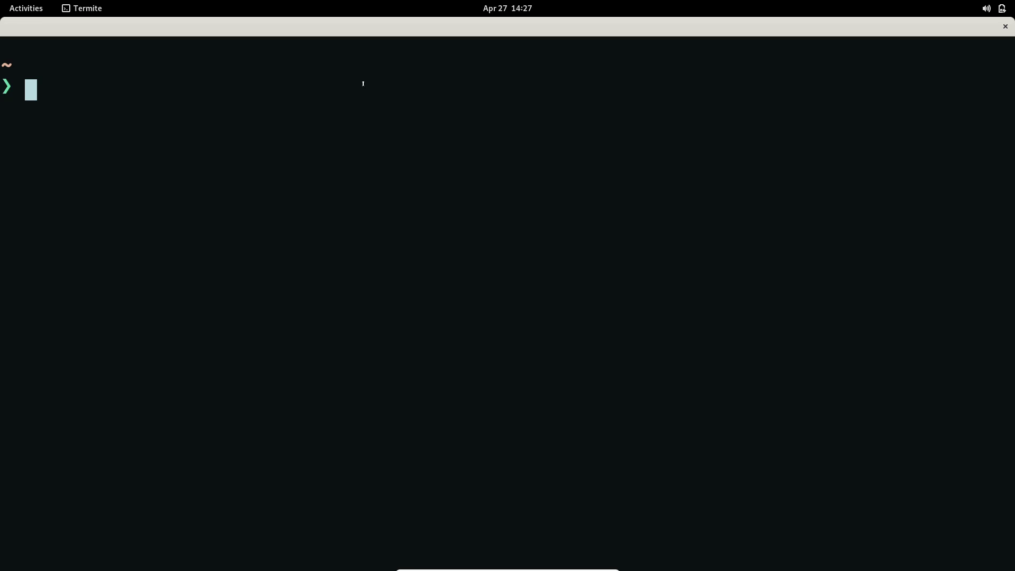
text(vim )
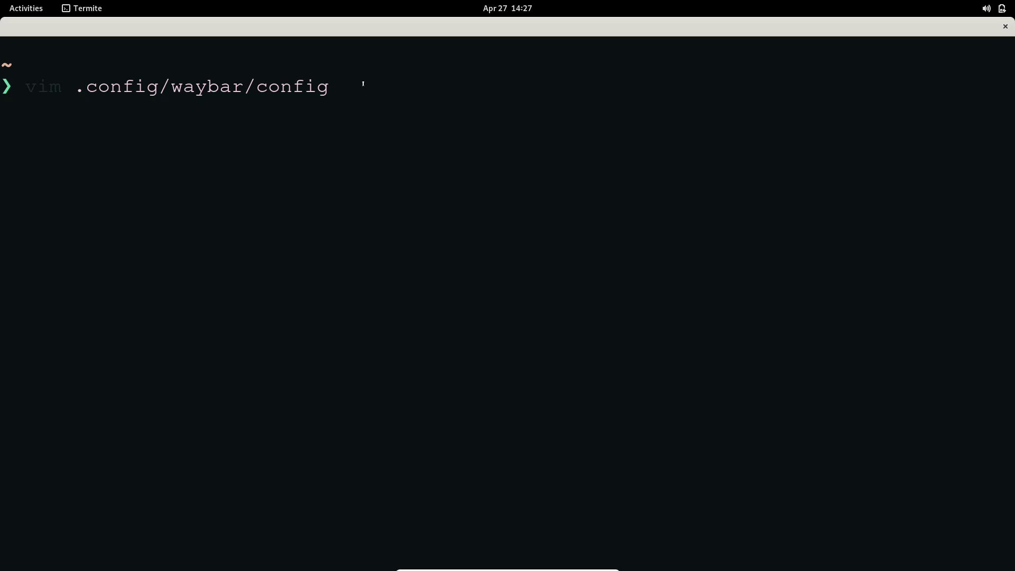
text(.config/s)
key(Right)
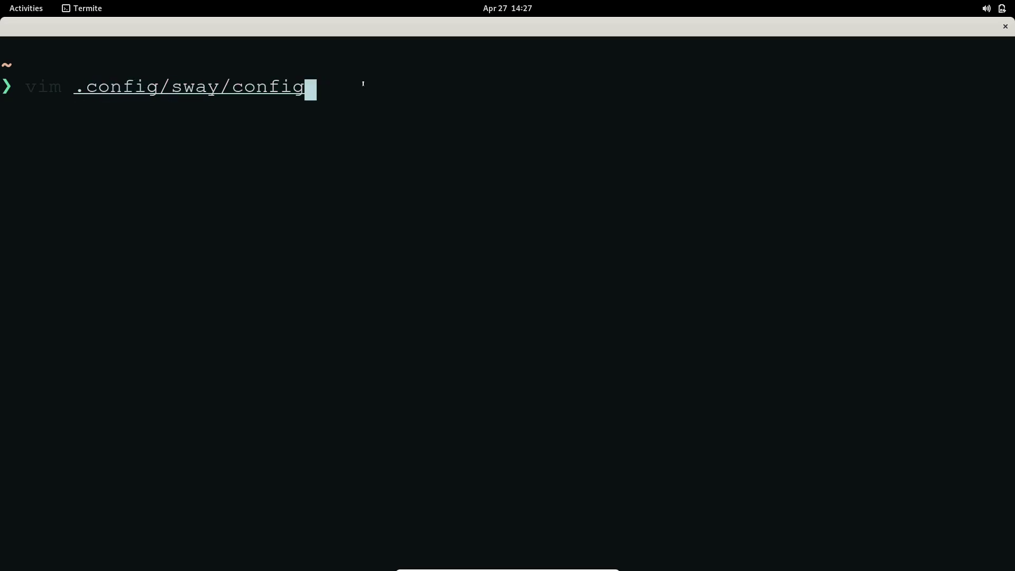
key(Return)
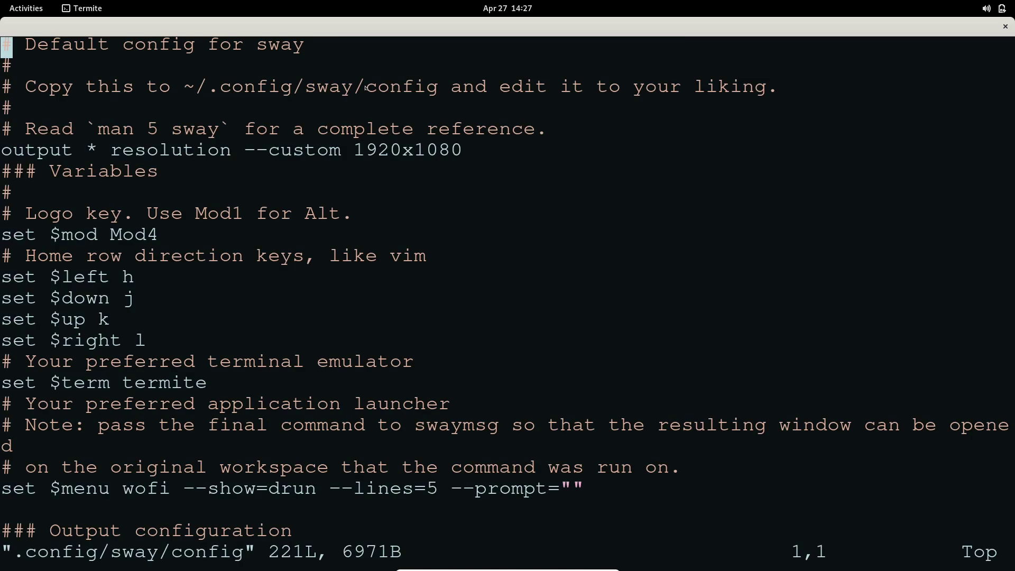
Step: Examine the opening lines of the sway config, ending with the cursor on the output resolution line
key(j)
key(j)
key(j)
key(j)
key(j)
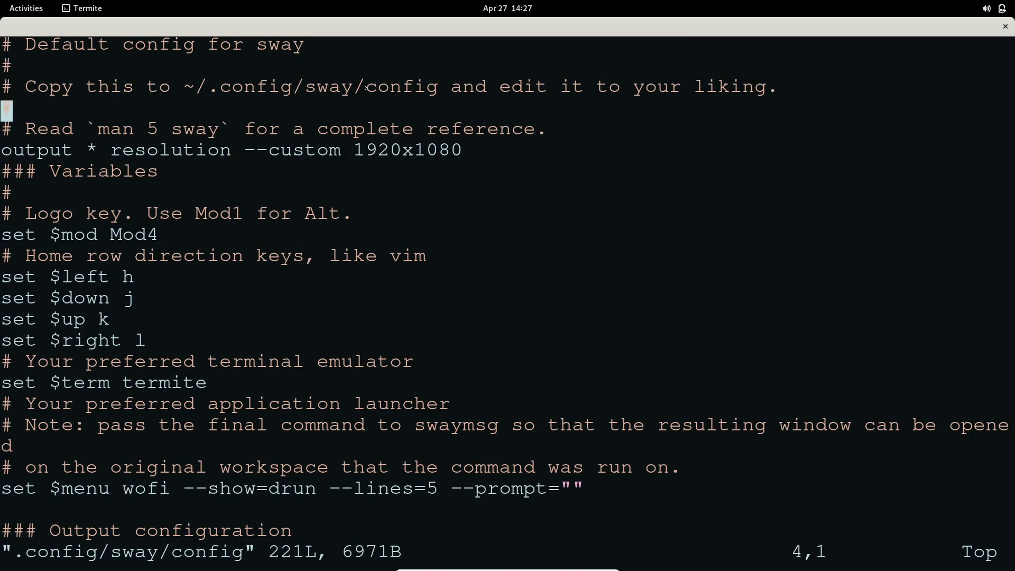
key(j)
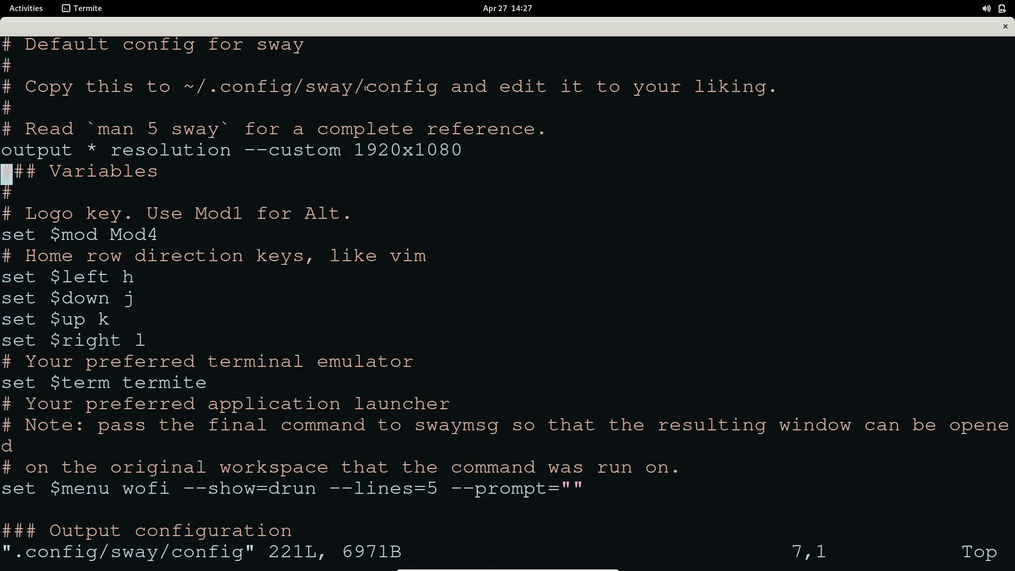
key(k)
key(k)
key(j)
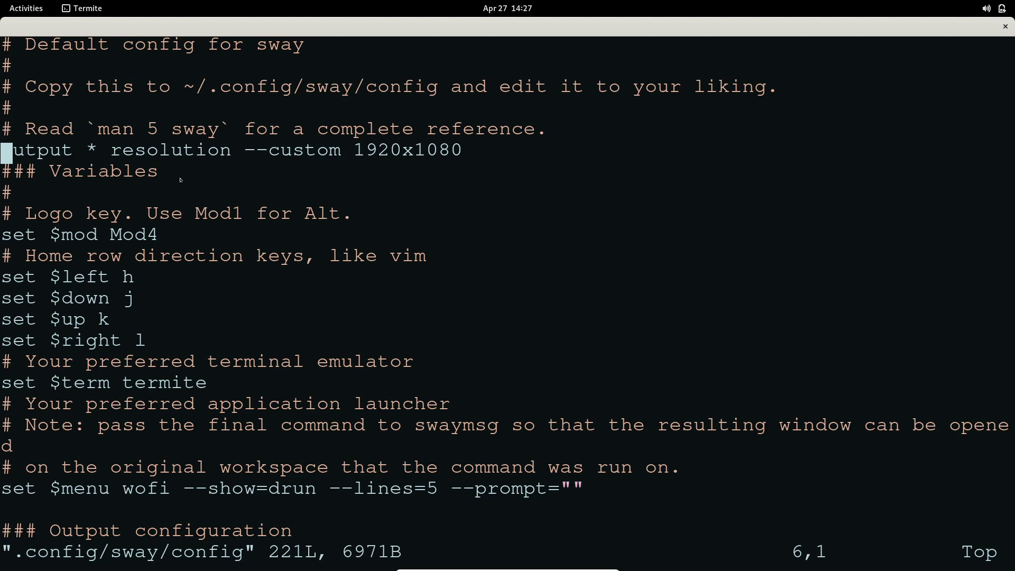
Step: Examine the $mod variable line and the logo key comment above it in the Variables section
key(j)
key(j)
key(j)
key(j)
key(k)
key(j)
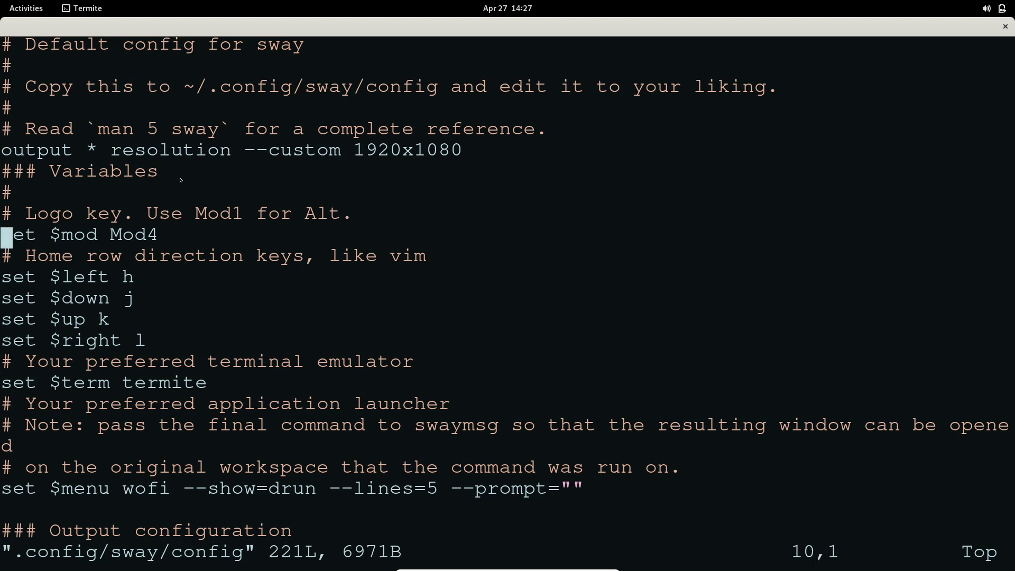
key(l)
key(l)
key(l)
key(l)
key(l)
key(l)
key(l)
key(l)
key(l)
key(l)
key(l)
key(l)
key(k)
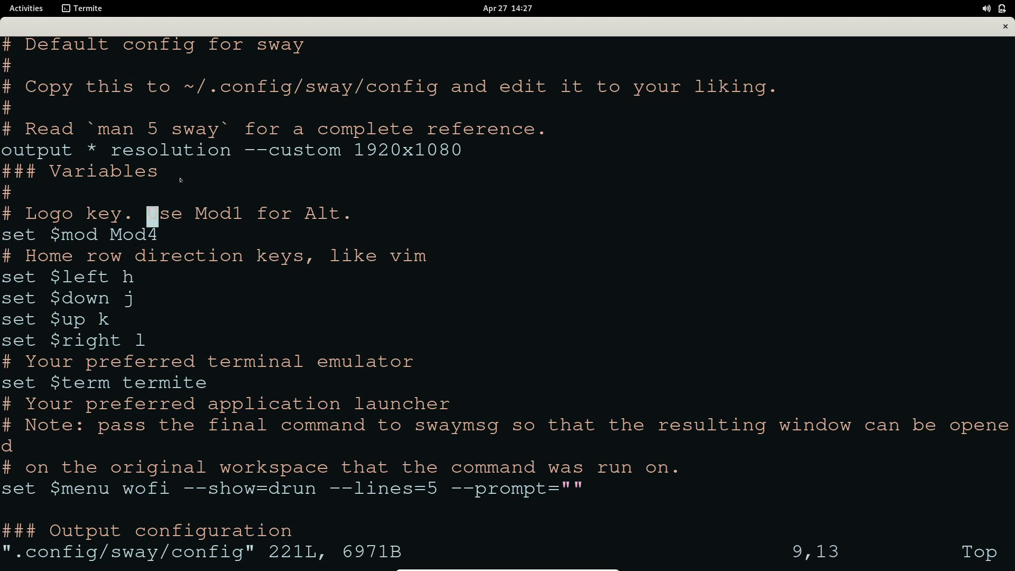
Step: Enlarge the terminal text to make the sway config easier to read
key(ctrl+plus)
key(ctrl+plus)
key(ctrl+plus)
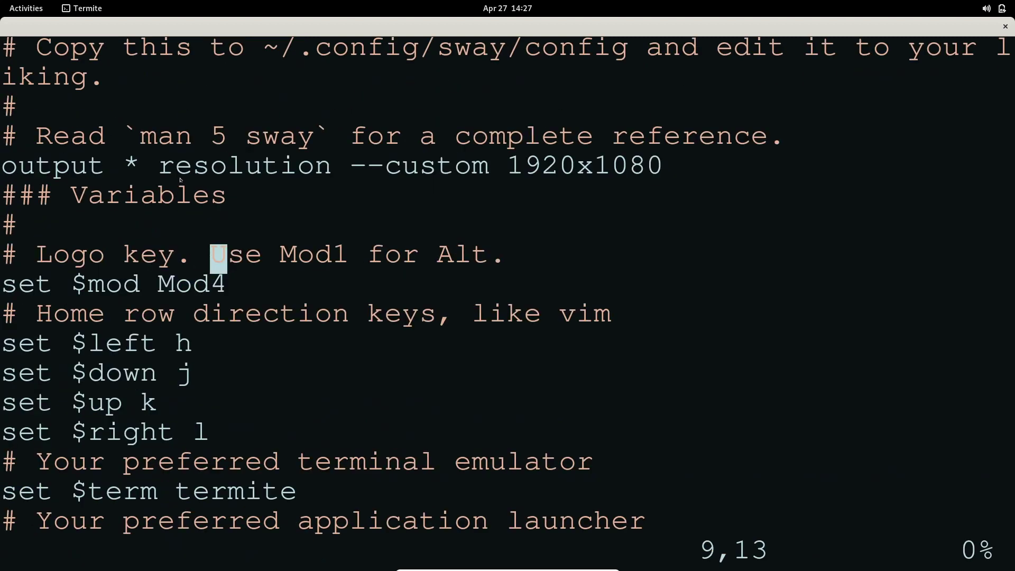
Step: Reduce the terminal text size slightly and examine the logo key comment and the $mod line beneath it
key(ctrl+minus)
key(j)
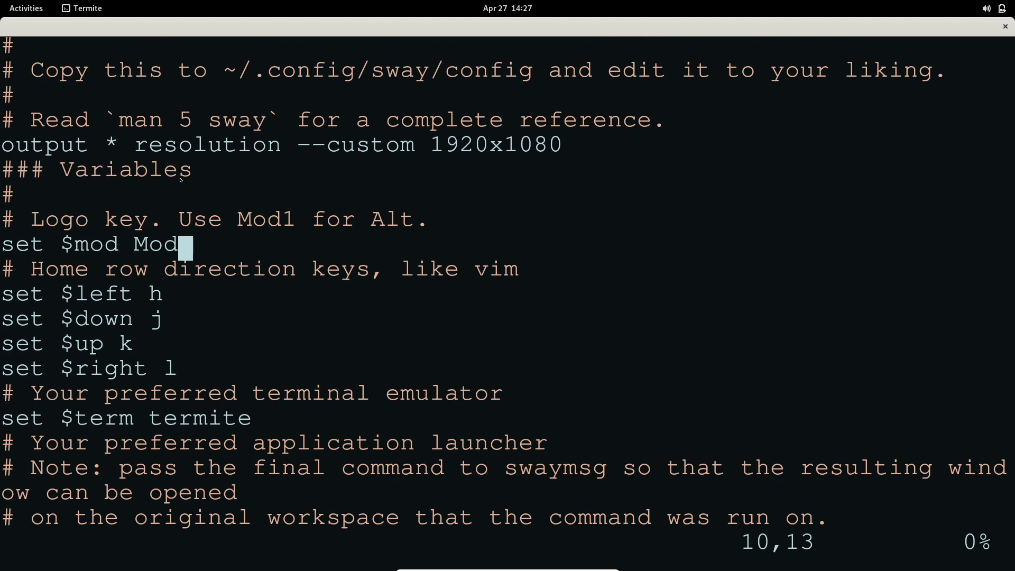
key(k)
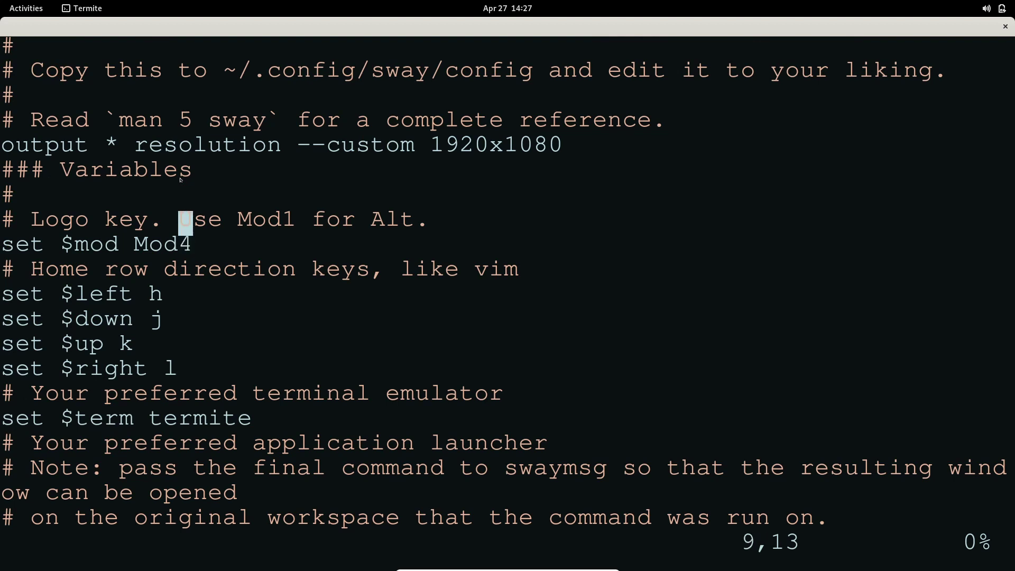
key(j)
key(k)
key(l)
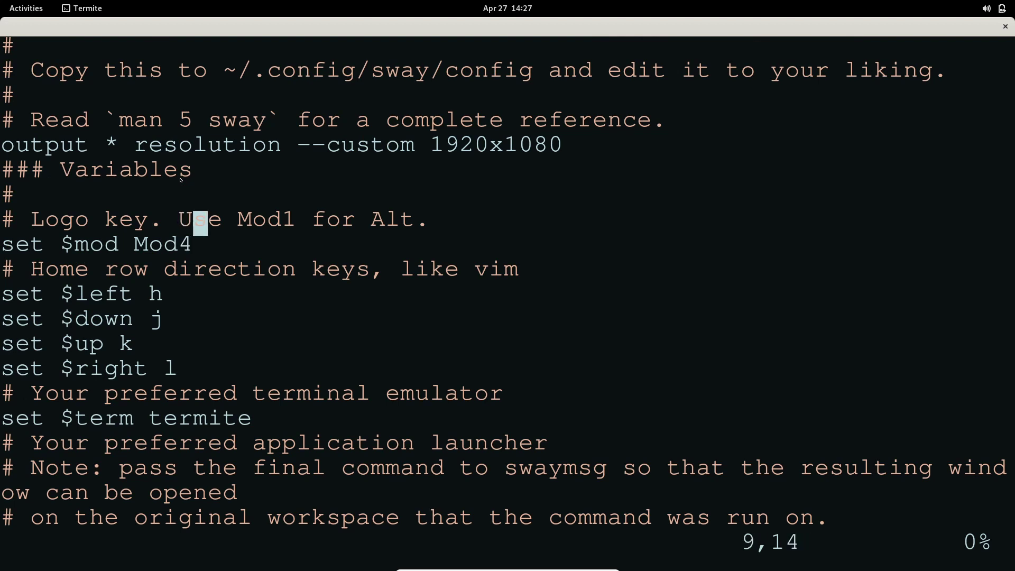
key(l)
key(l)
key(l)
key(l)
key(l)
key(l)
key(l)
key(l)
key(l)
text(j)
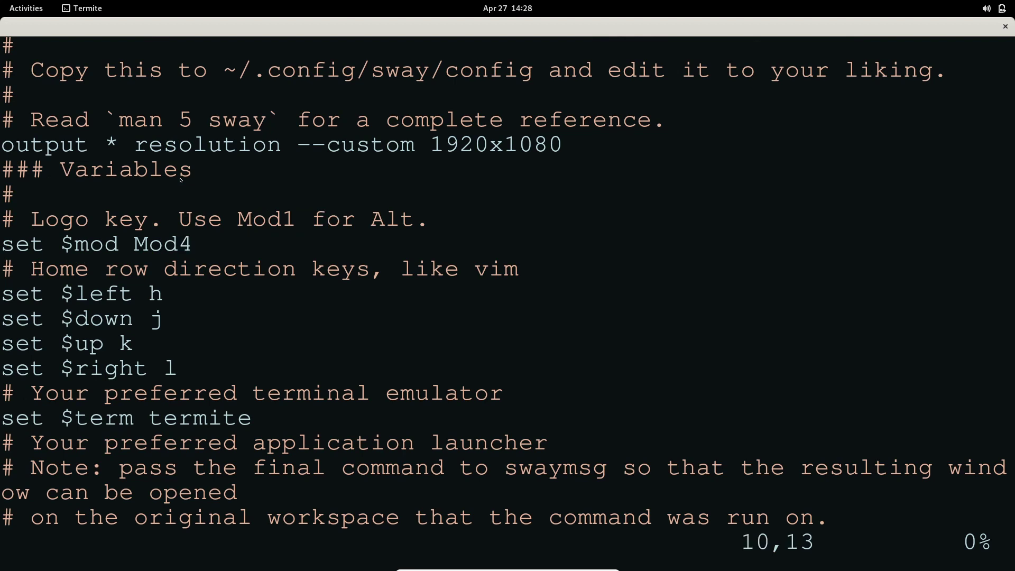
Step: Try Mod1 as the value of the $mod variable, and set it back to Mod4
text(s4)
key(BackSpace)
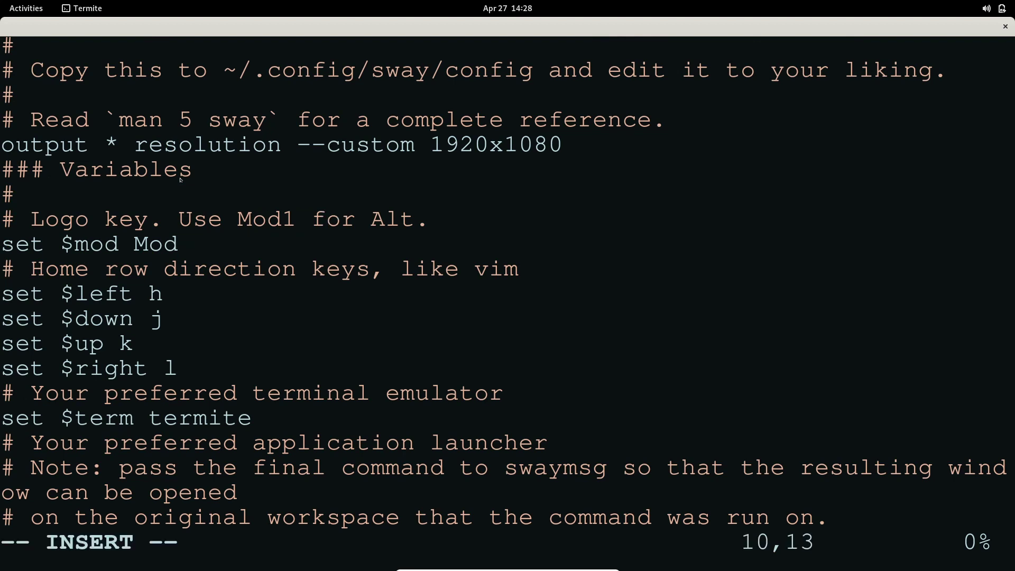
text(1)
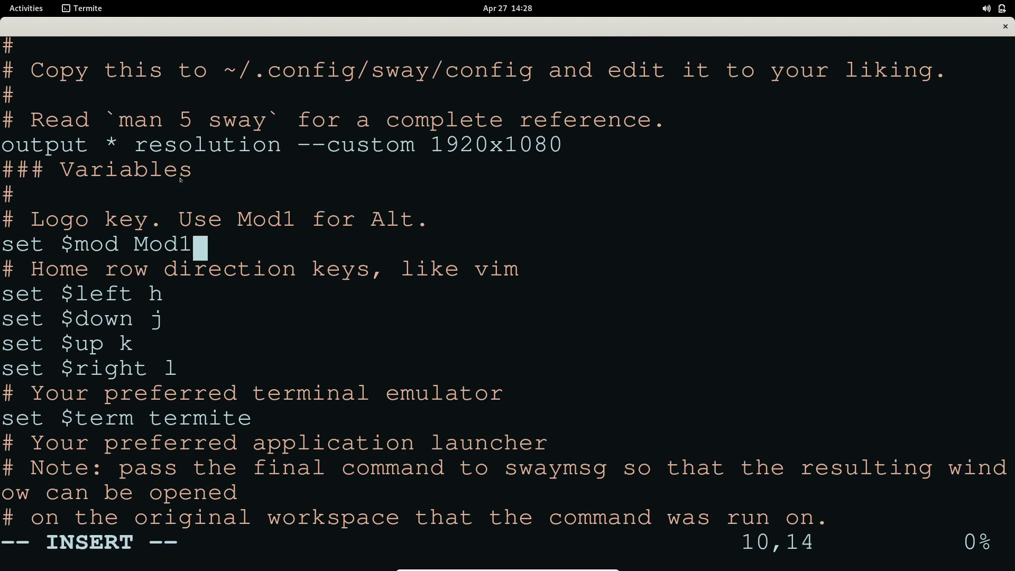
key(BackSpace)
text(4)
Step: Examine the home row direction variables and the preferred terminal emulator line in the Variables section
key(Down)
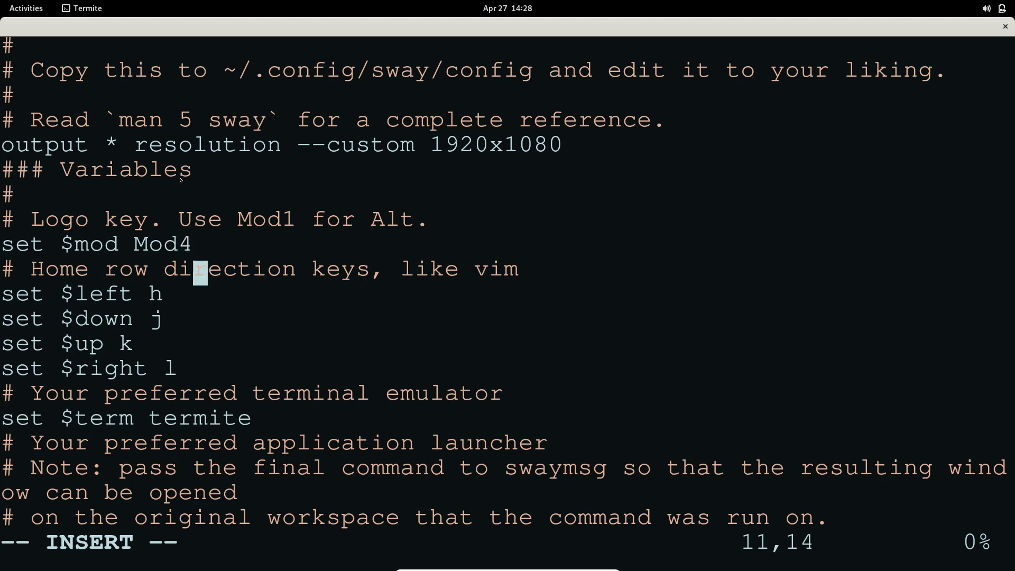
key(Down)
key(Down)
key(Down)
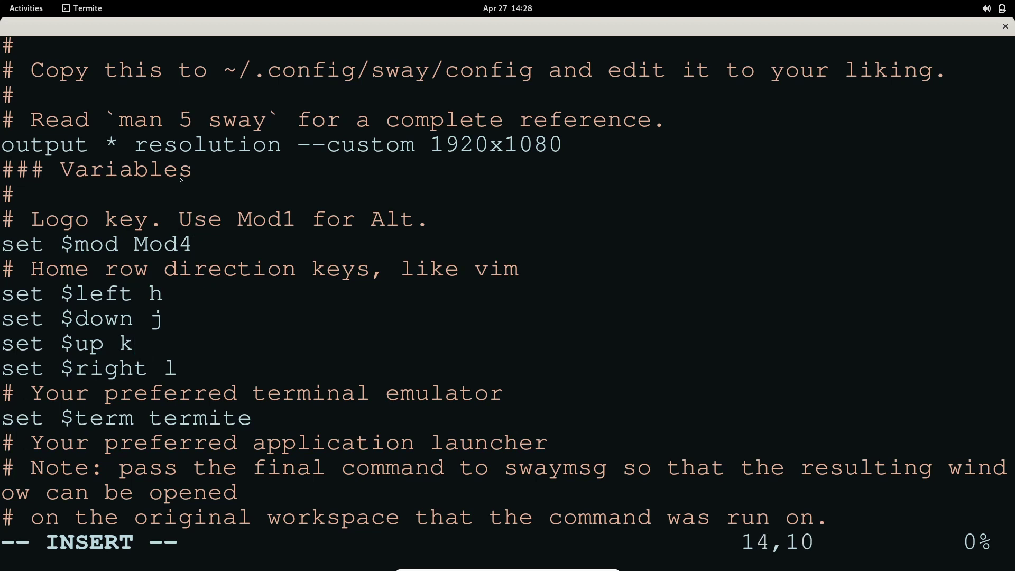
key(Down)
key(Down)
key(Down)
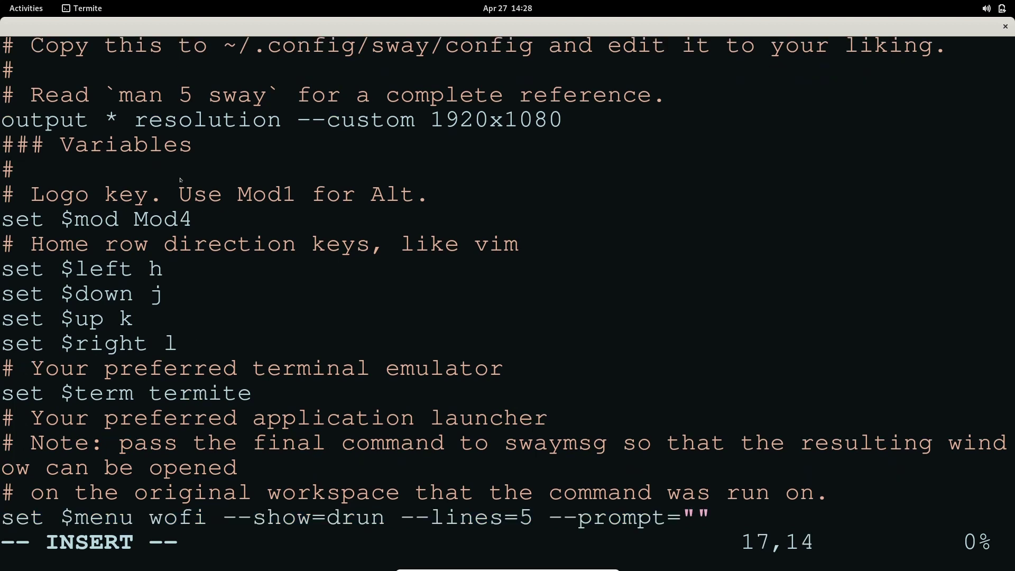
key(Down)
key(Up)
key(Up)
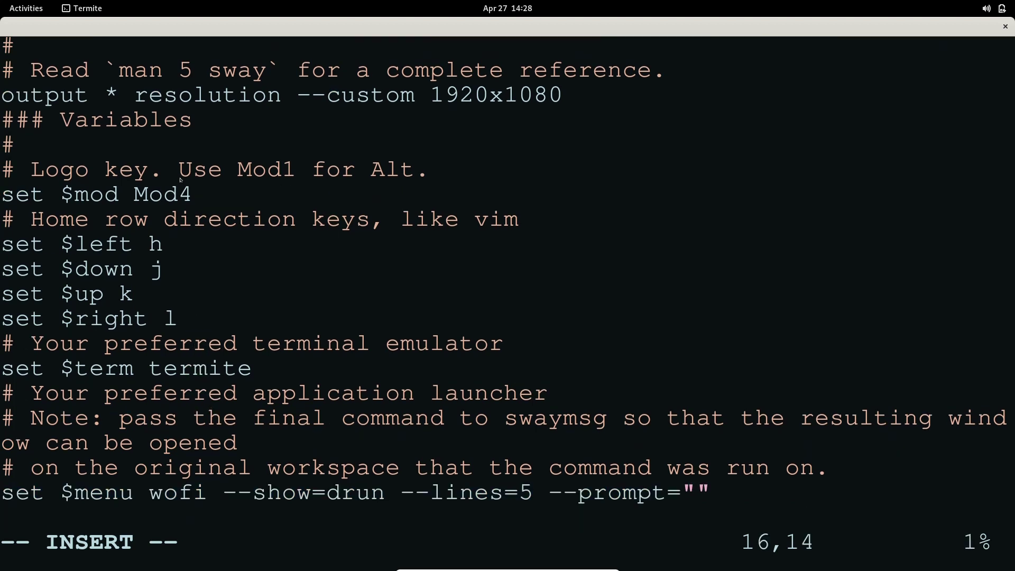
key(Down)
key(Up)
key(Down)
key(Right)
key(Up)
key(Down)
key(Down)
key(Up)
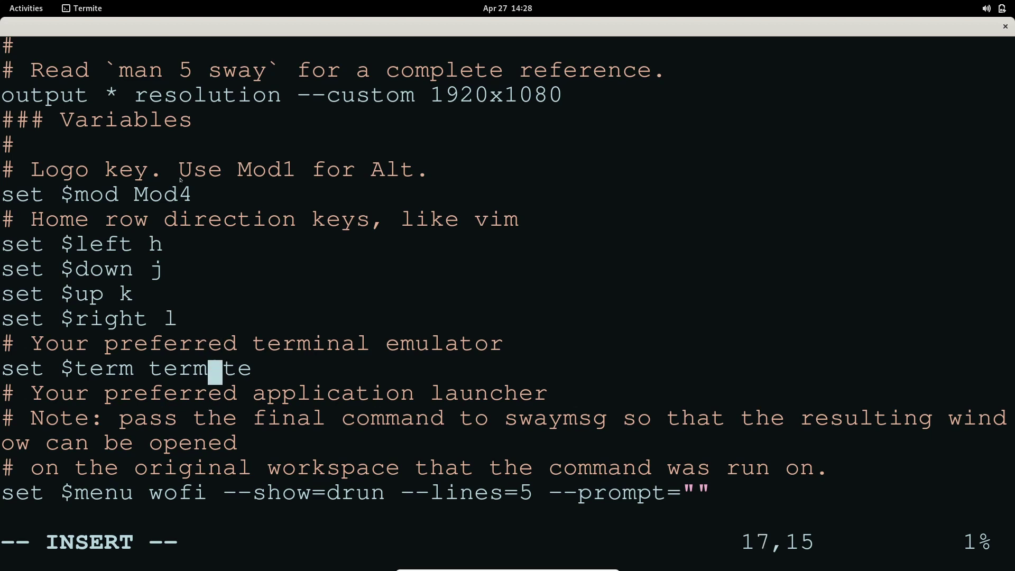
key(Down)
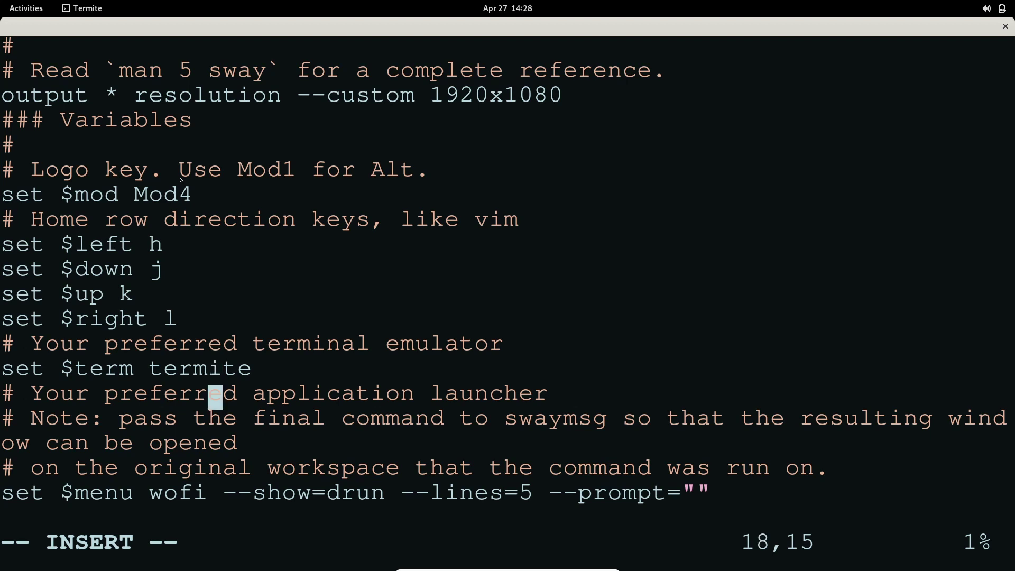
key(Up)
Step: Examine the application launcher comments and highlight the $menu line that starts wofi
key(Down)
key(Down)
key(Down)
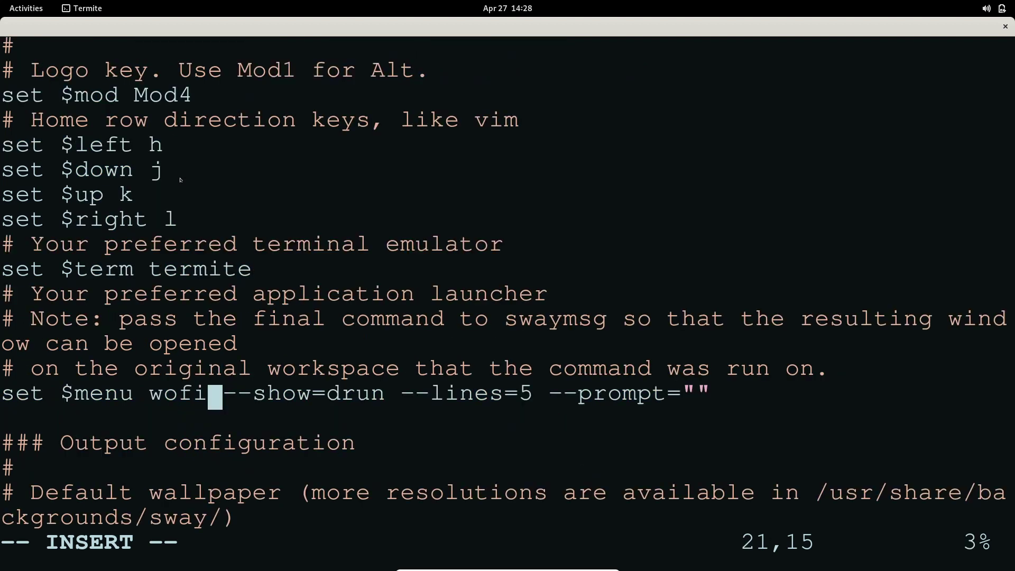
drag(3, 393, 804, 385)
click(805, 377)
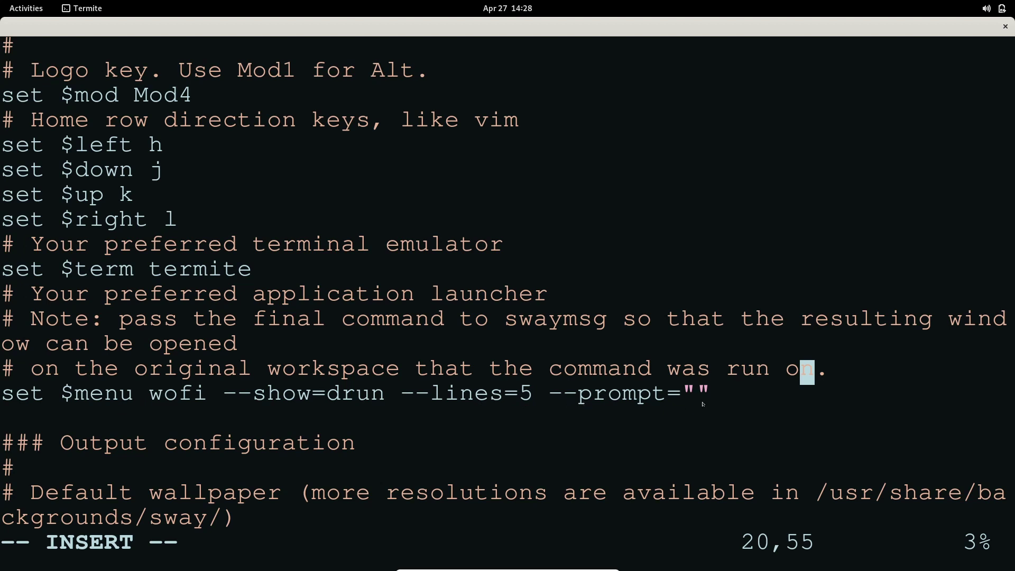
Step: Examine the default wallpaper line under Output configuration, highlighting its image path and the fill option
scroll(485, 394, down, 3)
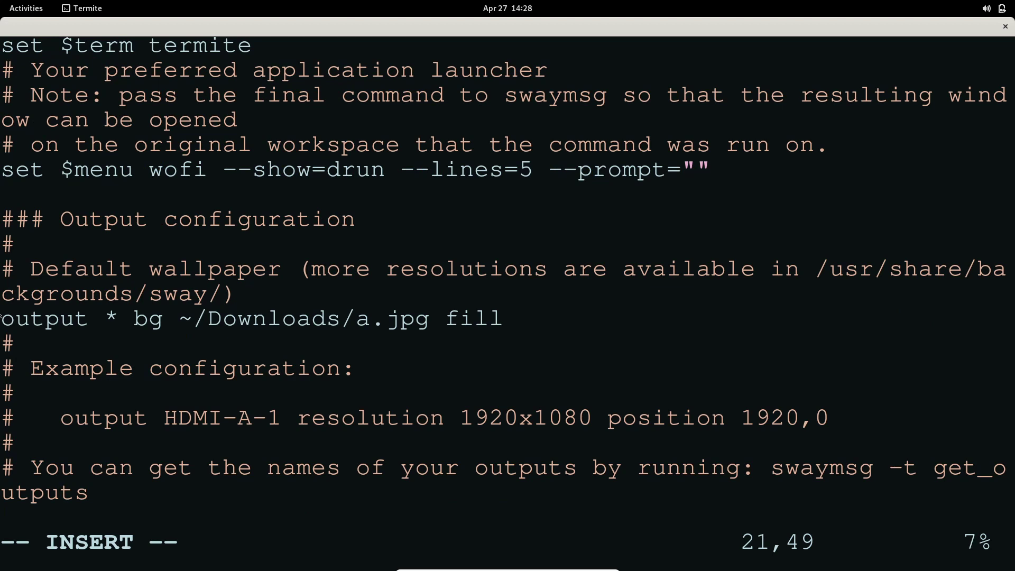
drag(2, 333, 645, 336)
key(Escape)
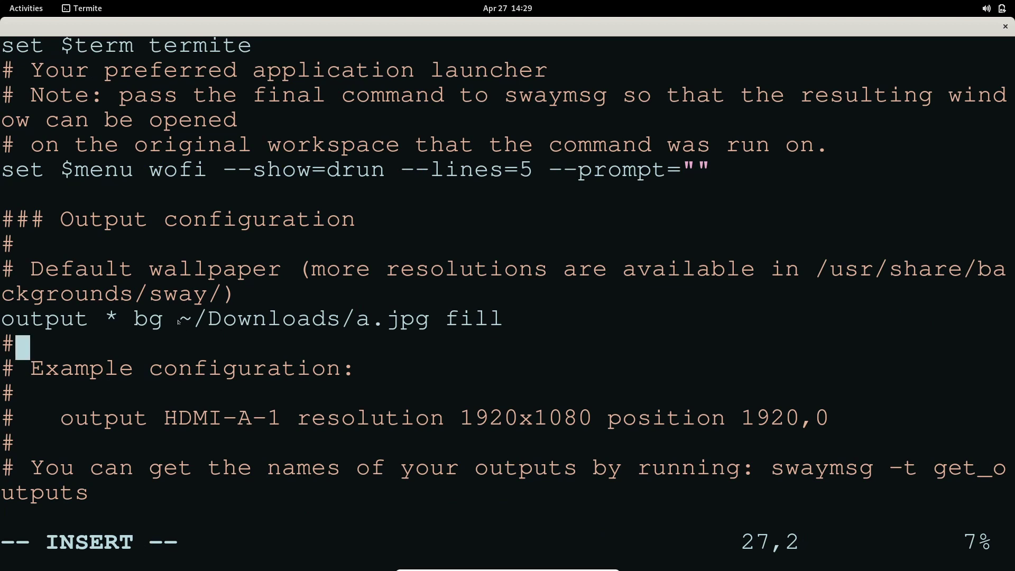
drag(180, 328, 434, 329)
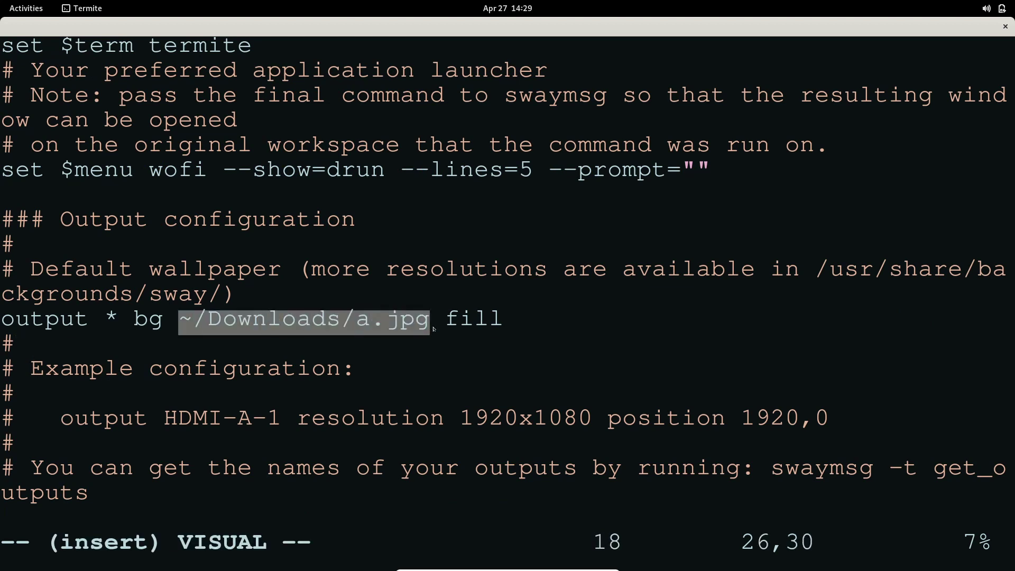
click(485, 327)
drag(528, 324, 453, 331)
click(453, 335)
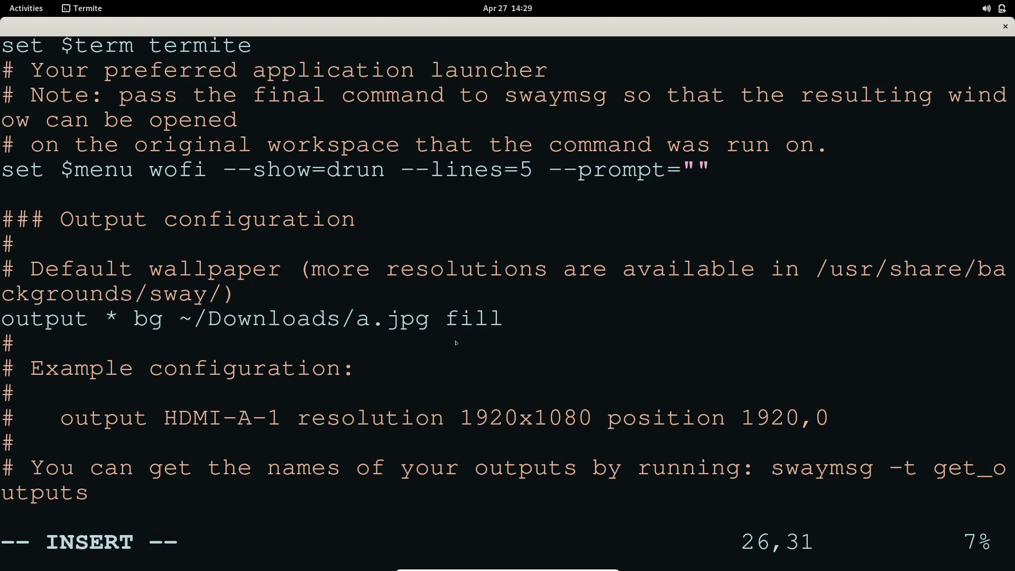
Step: Examine the idle, input and key bindings sections down to the layout and focus bindings
scroll(452, 349, down, 6)
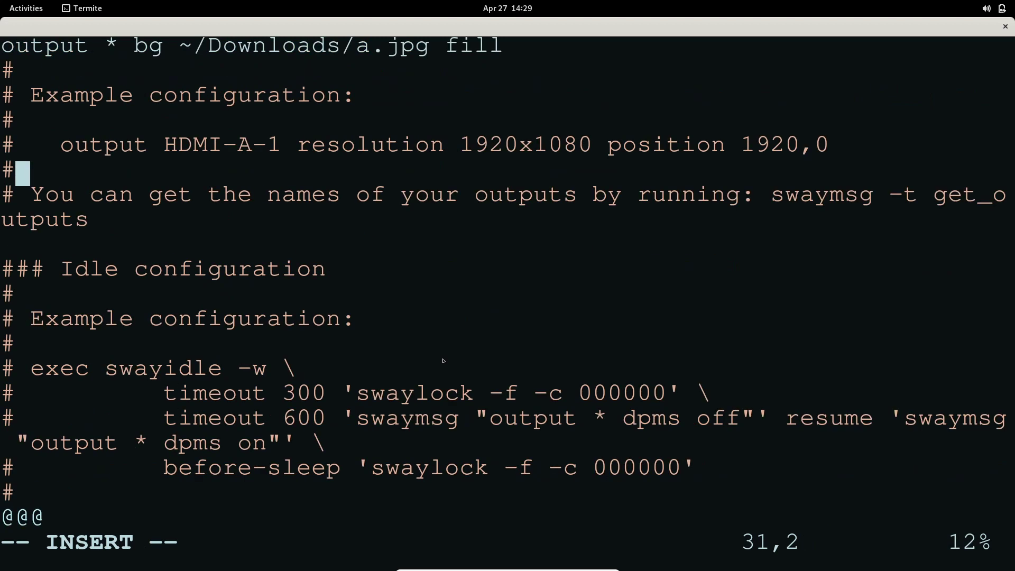
scroll(443, 361, down, 7)
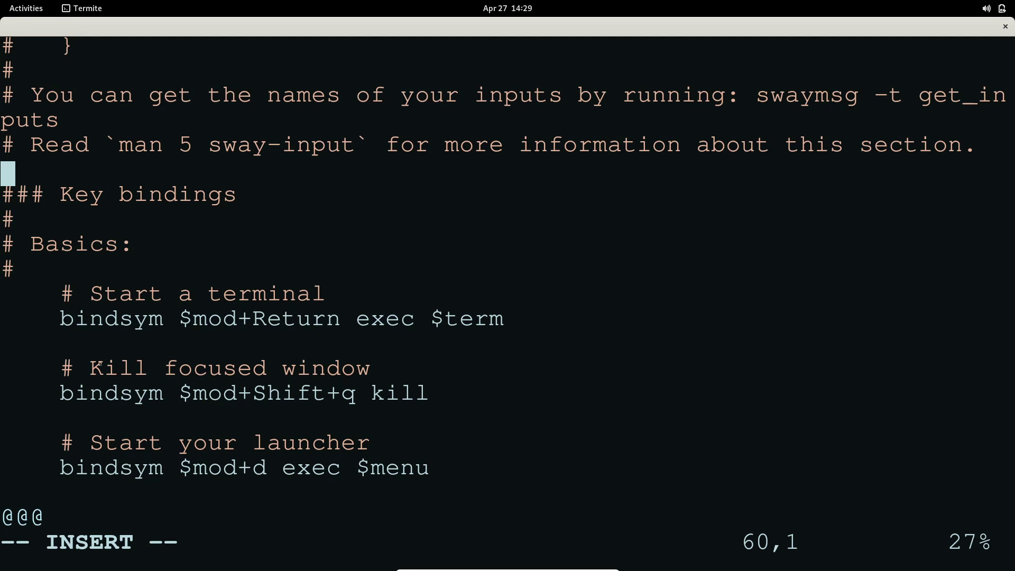
scroll(100, 363, down, 4)
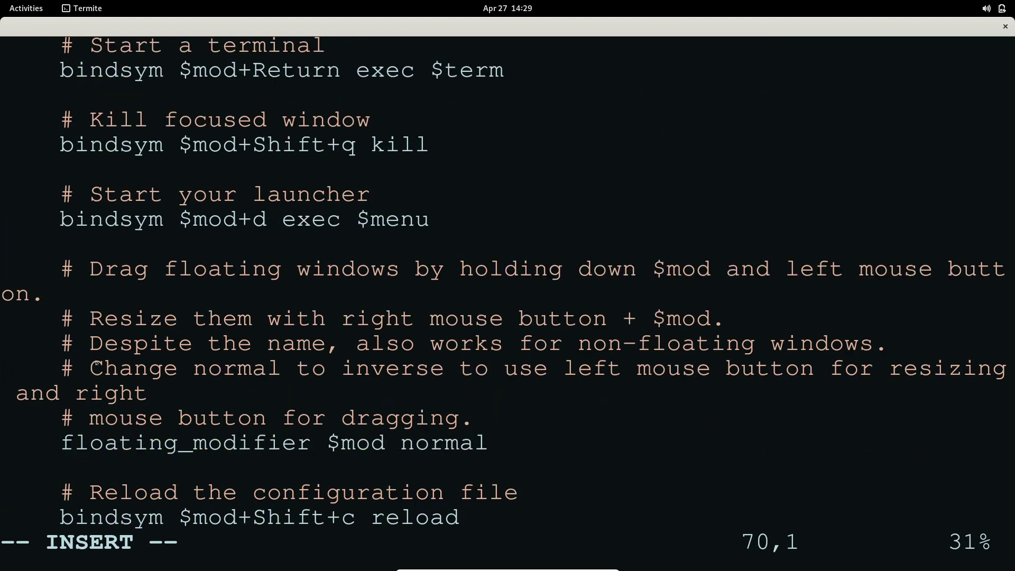
scroll(97, 364, down, 4)
scroll(251, 367, down, 6)
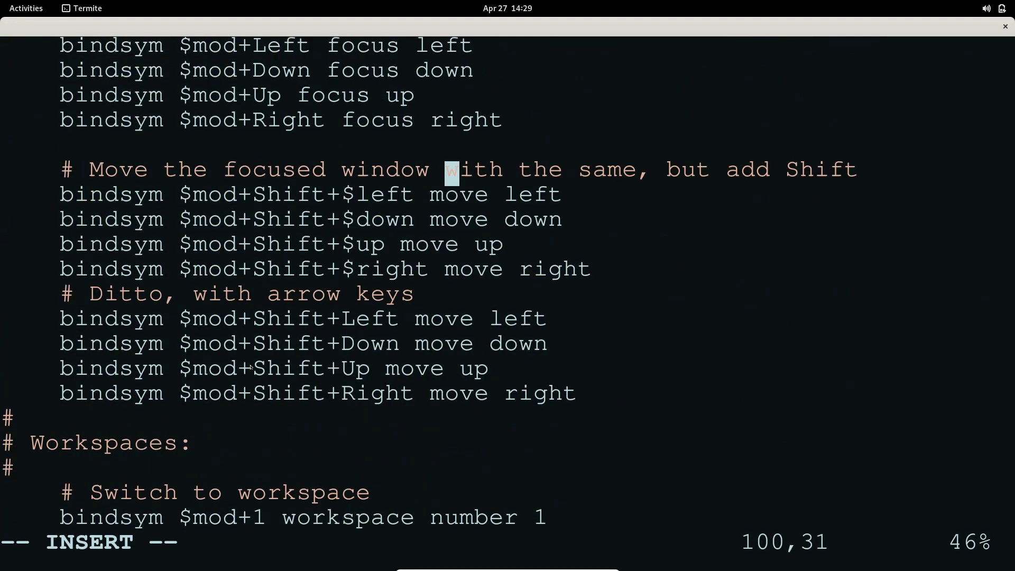
scroll(251, 368, down, 16)
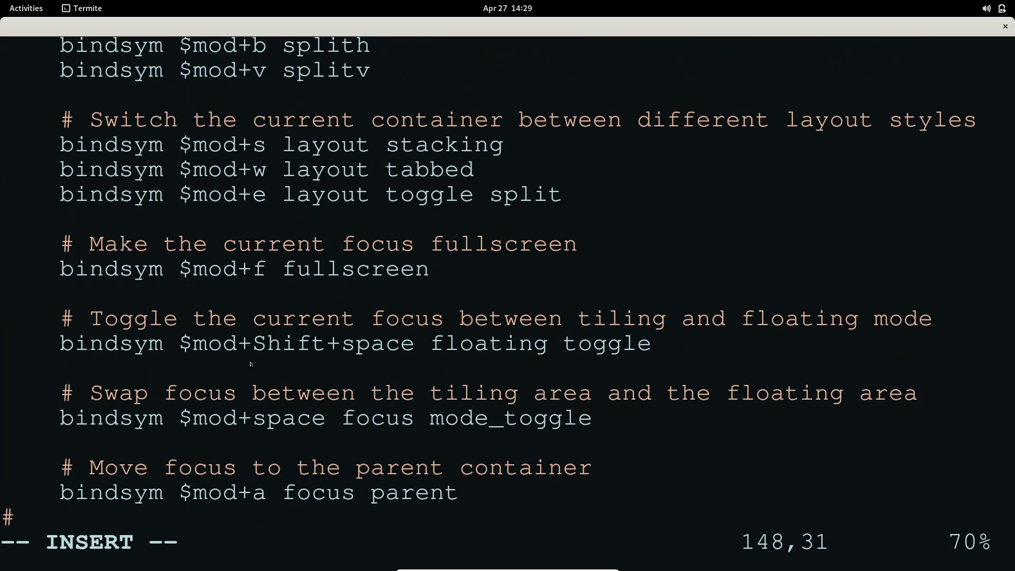
Step: Quit vim without saving the sway config and clear the terminal
key(Escape)
text(:q)
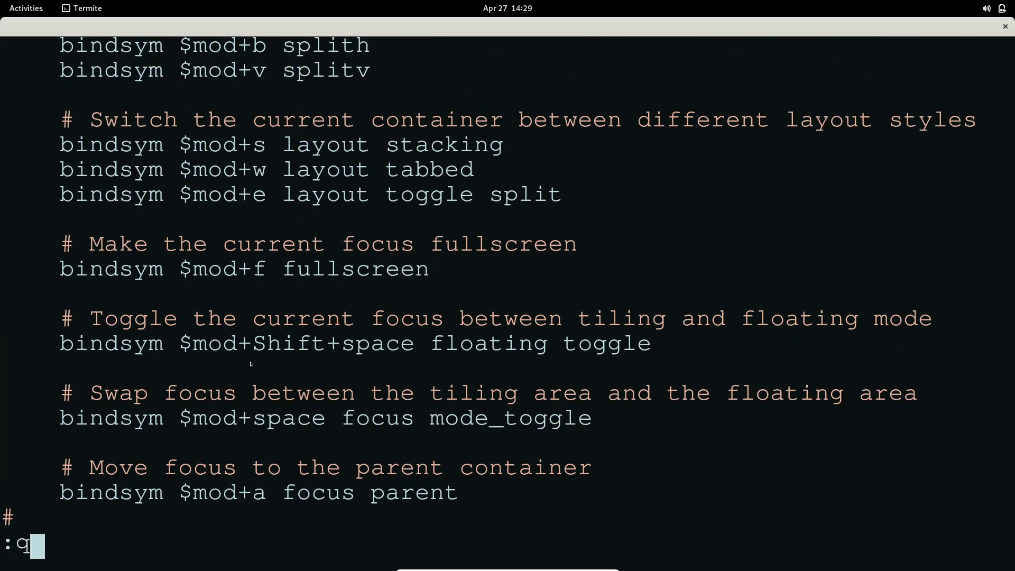
key(Return)
key(ctrl+l)
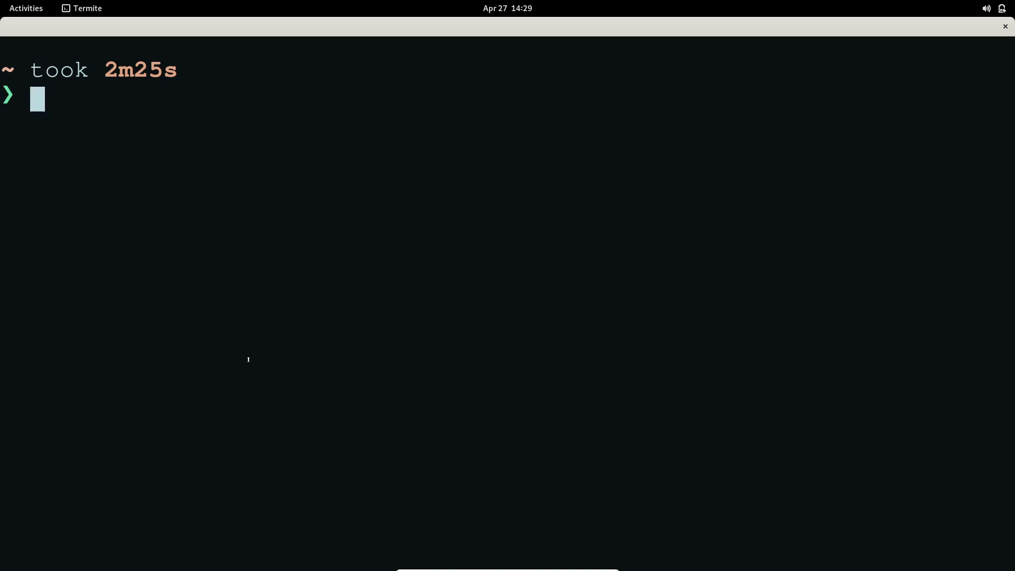
Step: Open /etc/environment in vim and examine the MOZ_ENABLED_WAYLAND=1 line by highlighting it
text(vim e)
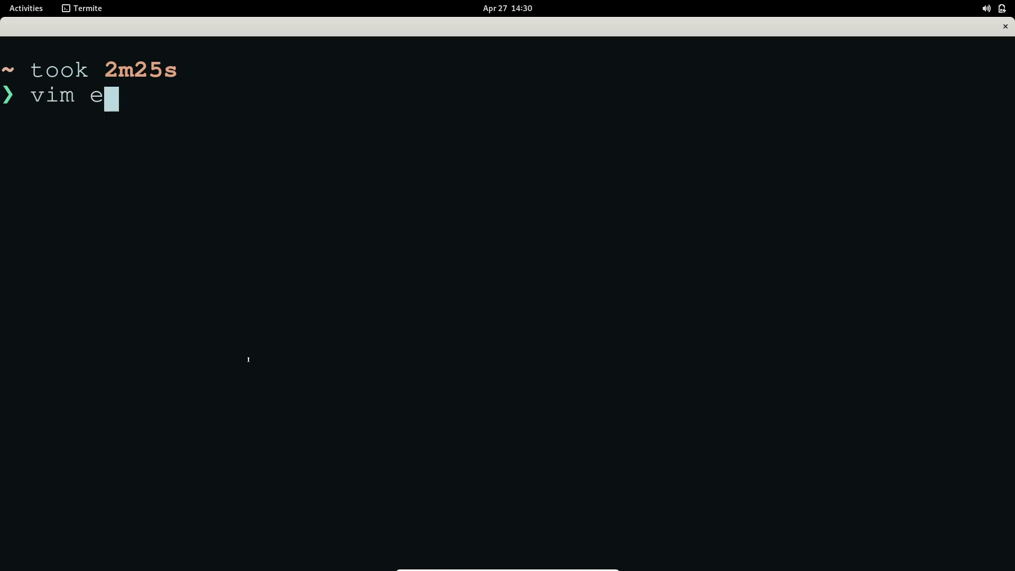
key(BackSpace)
text(/et)
text(c)
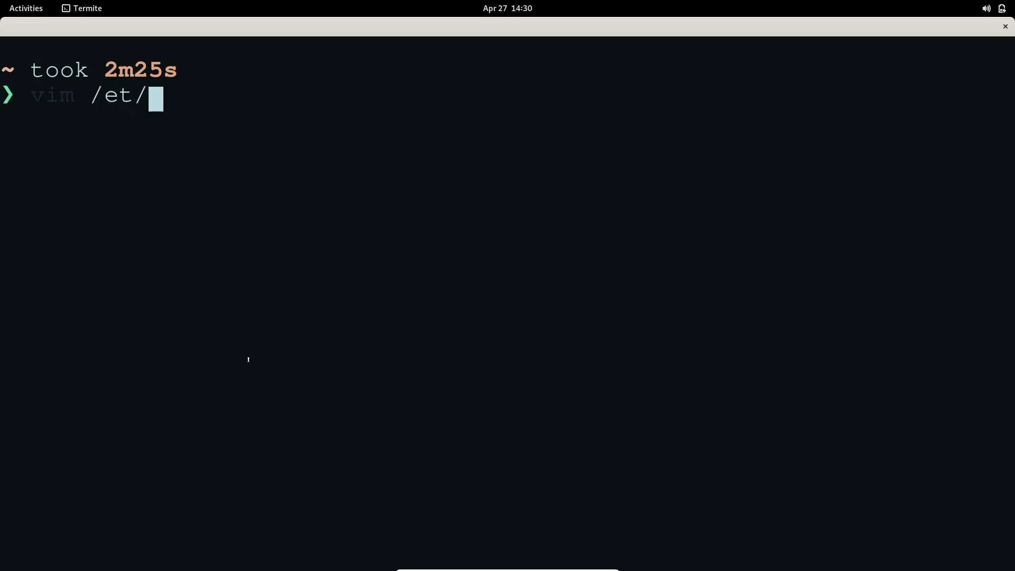
text(/env)
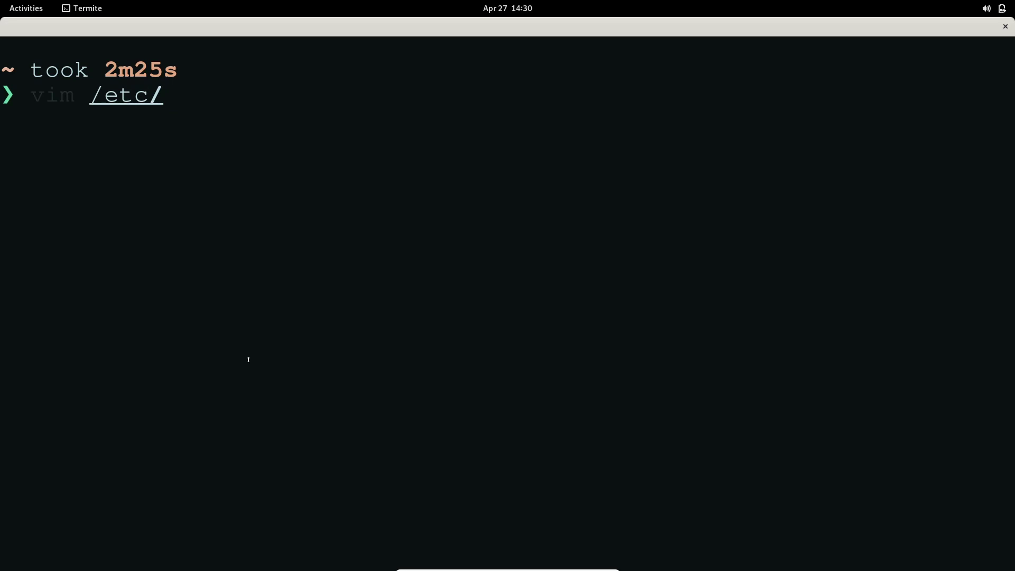
key(Tab)
key(Return)
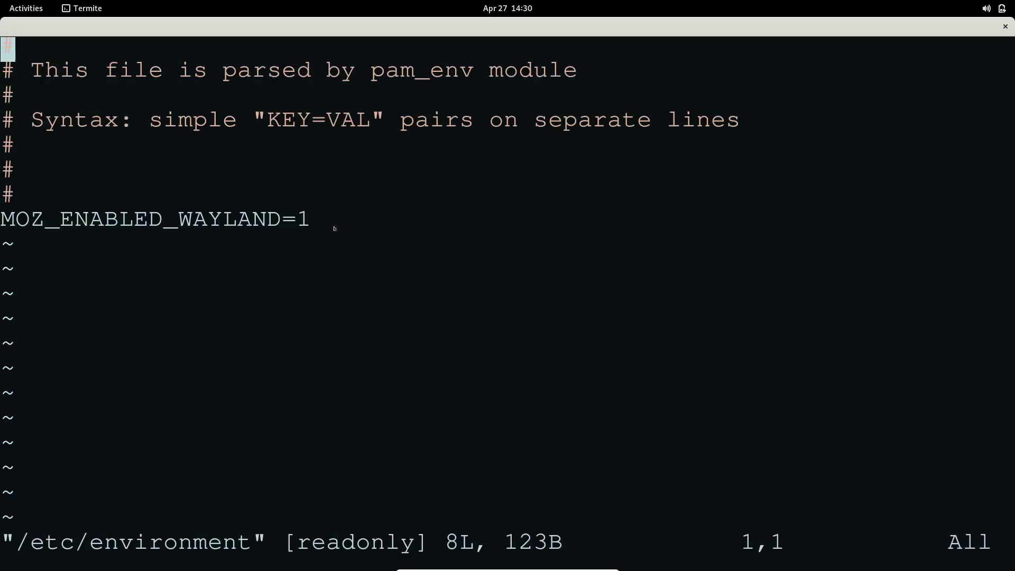
drag(334, 222, 1, 225)
click(289, 222)
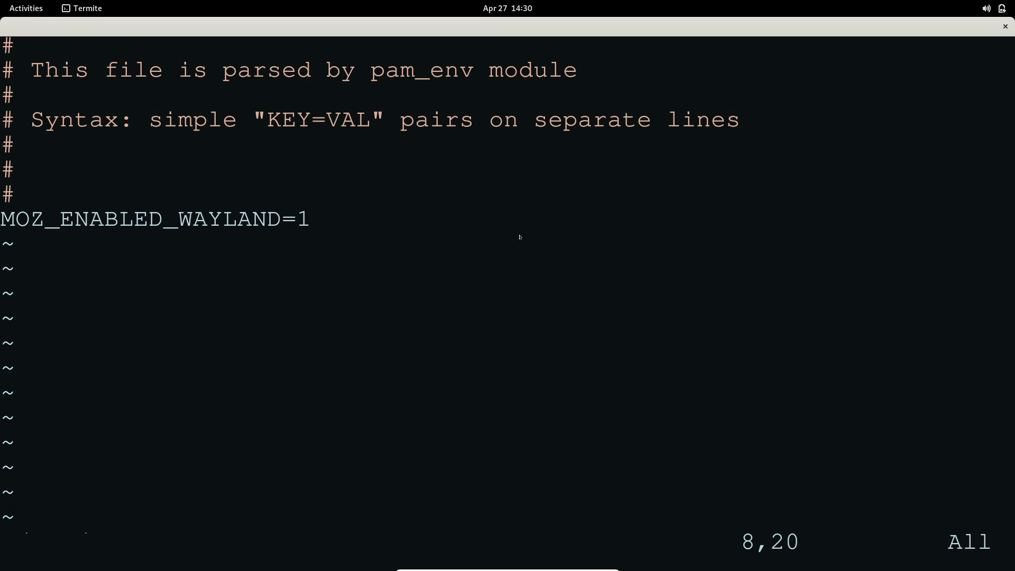
Step: Write and quit the environment file in vim, and exit the terminal
text(:wq)
key(Return)
text(exit)
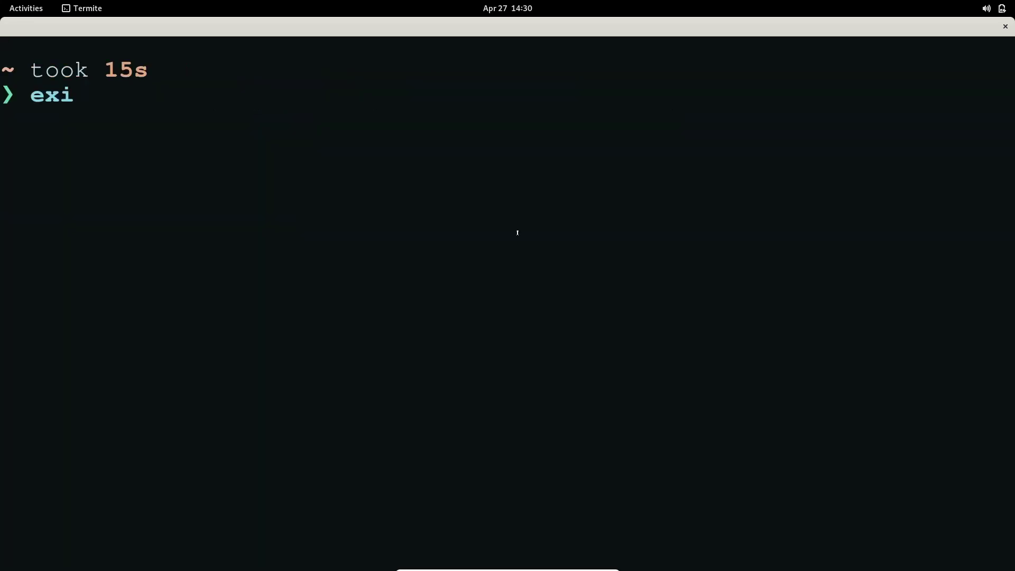
key(Return)
Step: Log out of the current desktop session and confirm the logout
click(994, 8)
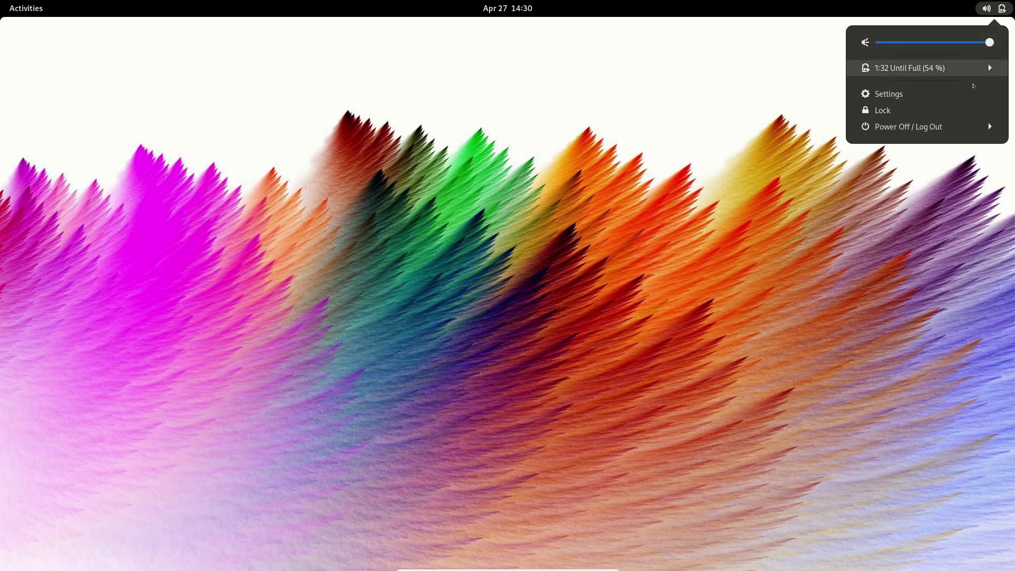
click(908, 126)
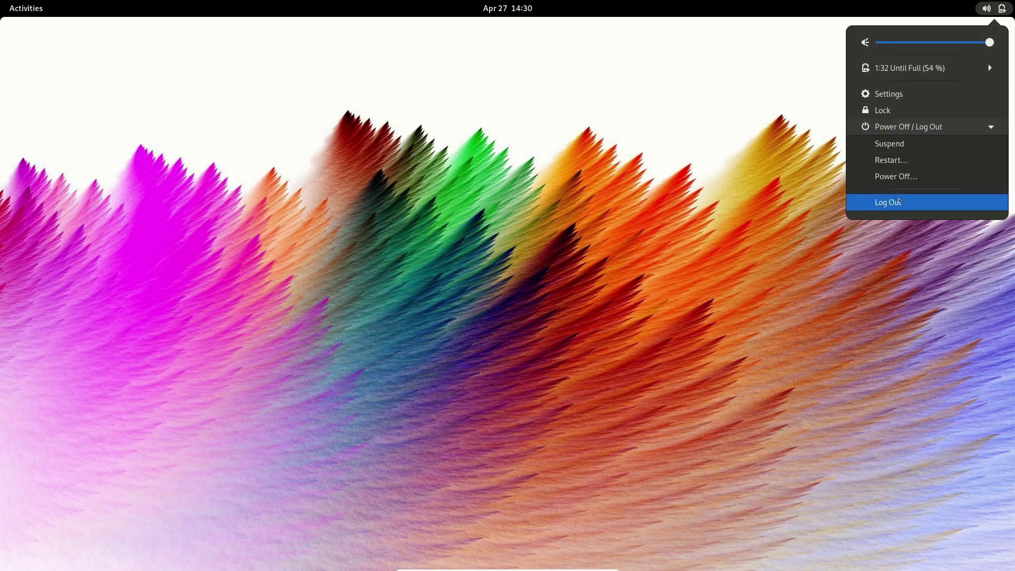
click(909, 202)
click(601, 331)
Step: Select the user account, choose the Sway session, and log in by entering the account password
click(580, 277)
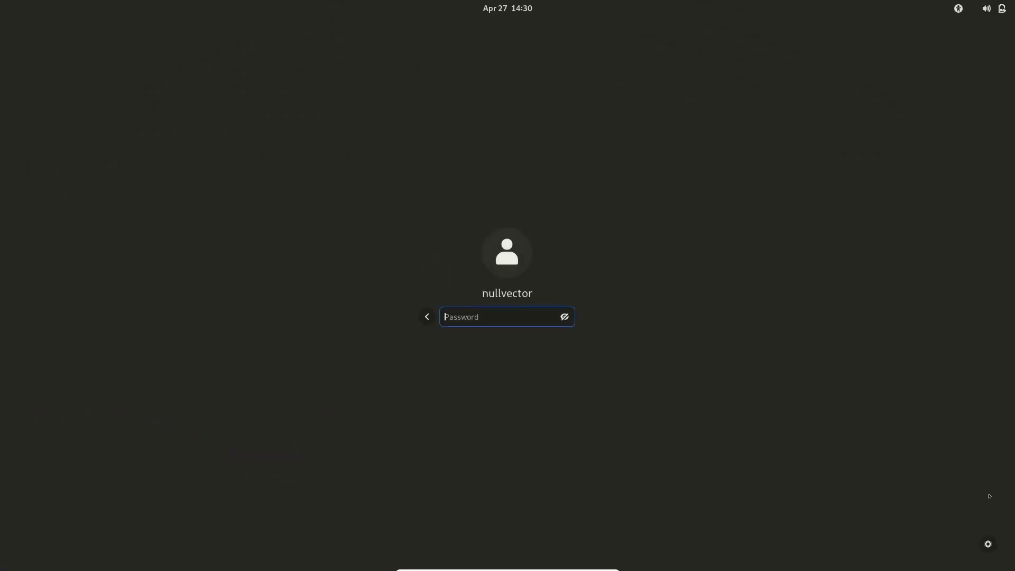
click(987, 544)
click(951, 506)
text(••••••)
key(Return)
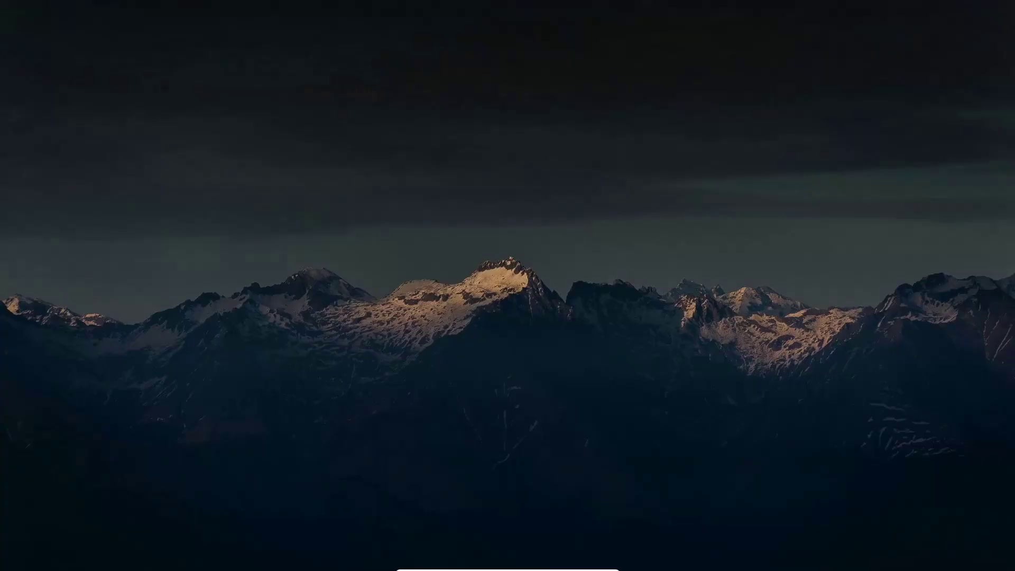
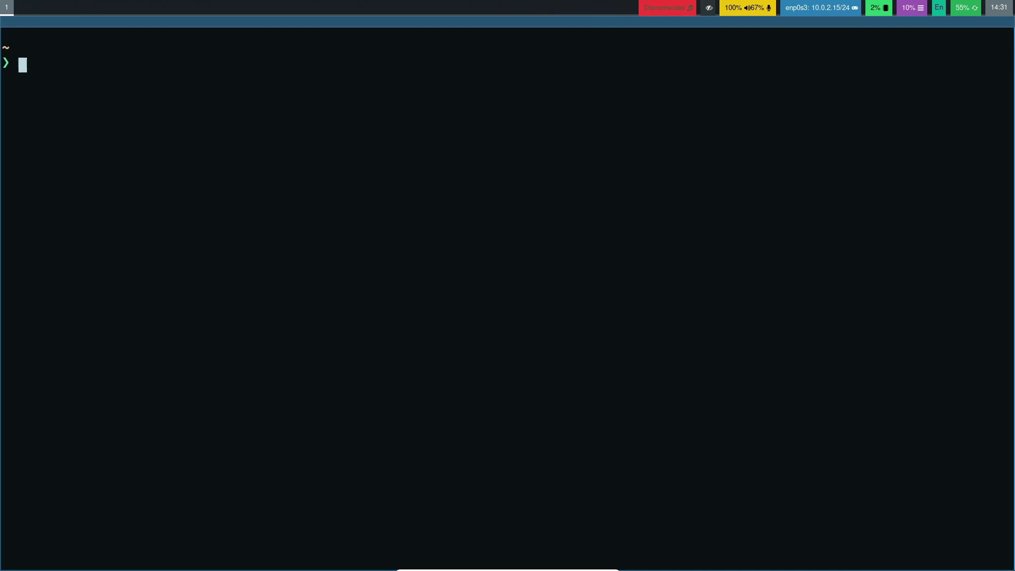
Step: Open .config/sway/config in vim from the terminal
text(.c)
key(Right)
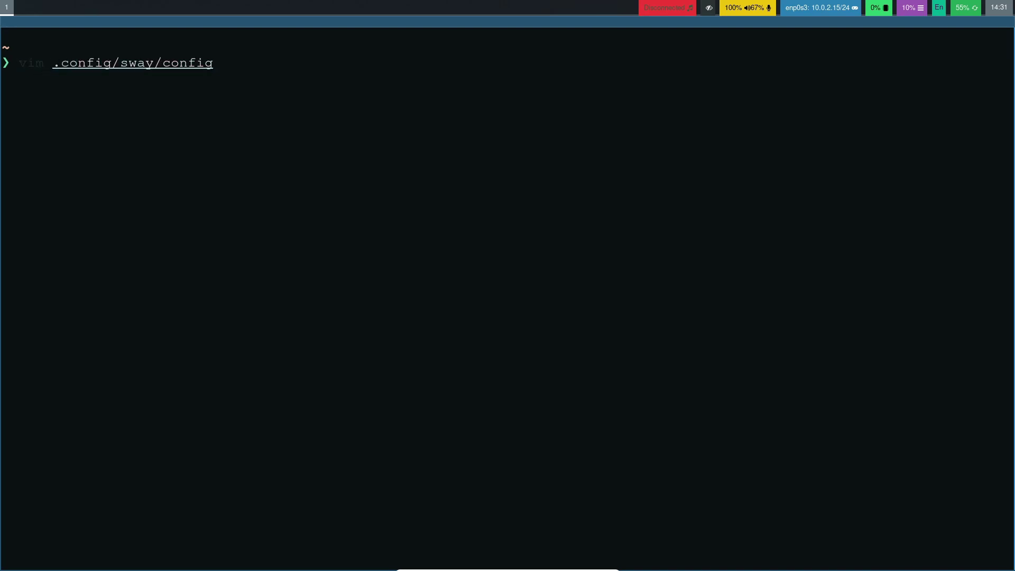
key(Return)
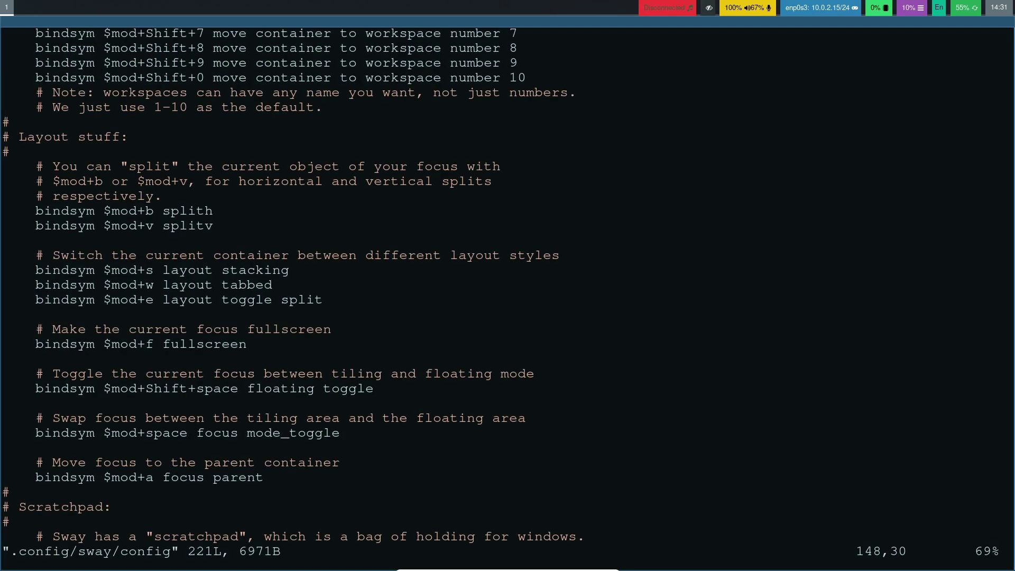
Step: Examine the layout, fullscreen, floating and focus key bindings in the sway config
key(Down)
key(Down)
key(Down)
key(Down)
key(Down)
key(Down)
key(Down)
key(Down)
key(Down)
key(Down)
key(Down)
key(Down)
key(Down)
key(Down)
key(Down)
key(Down)
key(Down)
key(Down)
key(Down)
key(Down)
key(Up)
key(Up)
key(Up)
key(Up)
key(Up)
key(Up)
key(Up)
key(Up)
key(Up)
key(Up)
key(Up)
key(Up)
key(Up)
key(Up)
key(Up)
key(Up)
key(Up)
key(Up)
key(Up)
key(Up)
key(Up)
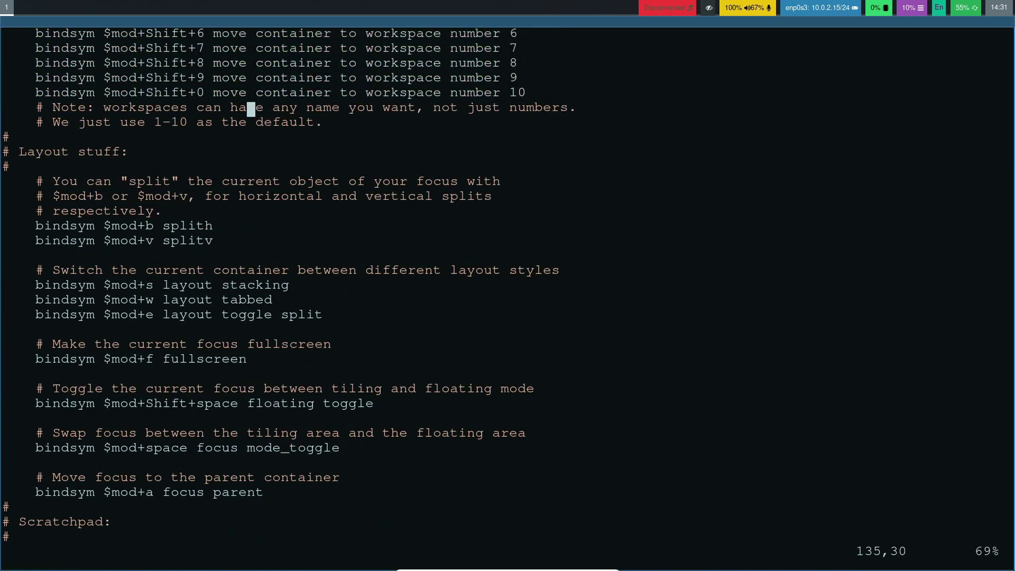
Step: Add the line "input * xkb_numlock enable" with blank lines around it just above the Workspaces heading
key(Up)
key(Up)
key(Up)
key(Up)
key(Up)
key(Up)
key(Up)
key(Up)
key(Up)
key(Up)
key(Up)
key(Up)
key(Up)
key(Up)
key(Up)
key(Up)
key(Up)
key(Up)
key(Up)
key(Up)
key(Down)
key(Down)
key(Down)
key(Down)
key(Down)
key(Down)
key(Down)
key(Down)
key(i)
key(Return)
key(Return)
key(Return)
key(Return)
key(Up)
key(Up)
key(Up)
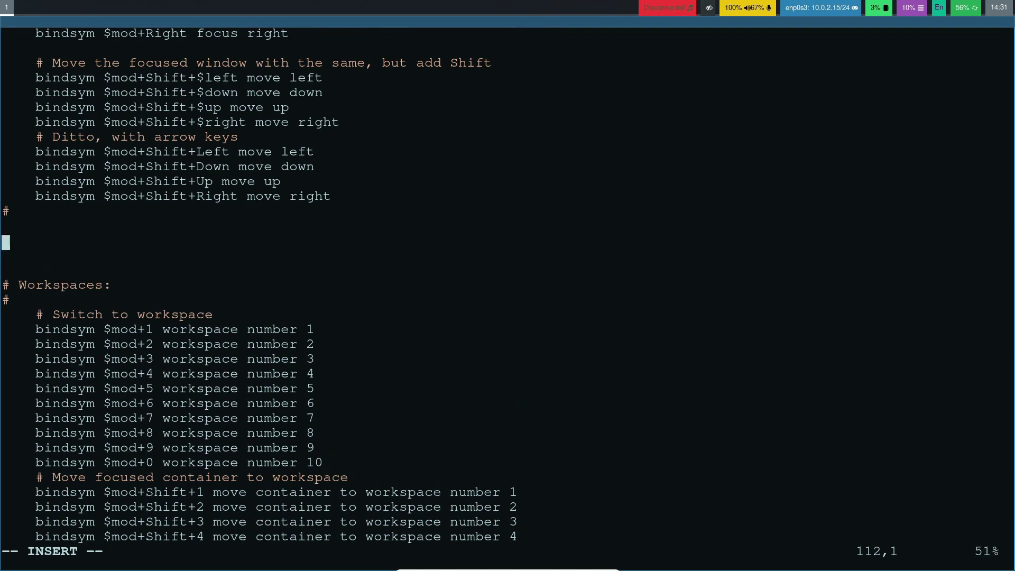
text(input * xkb_numlock enable)
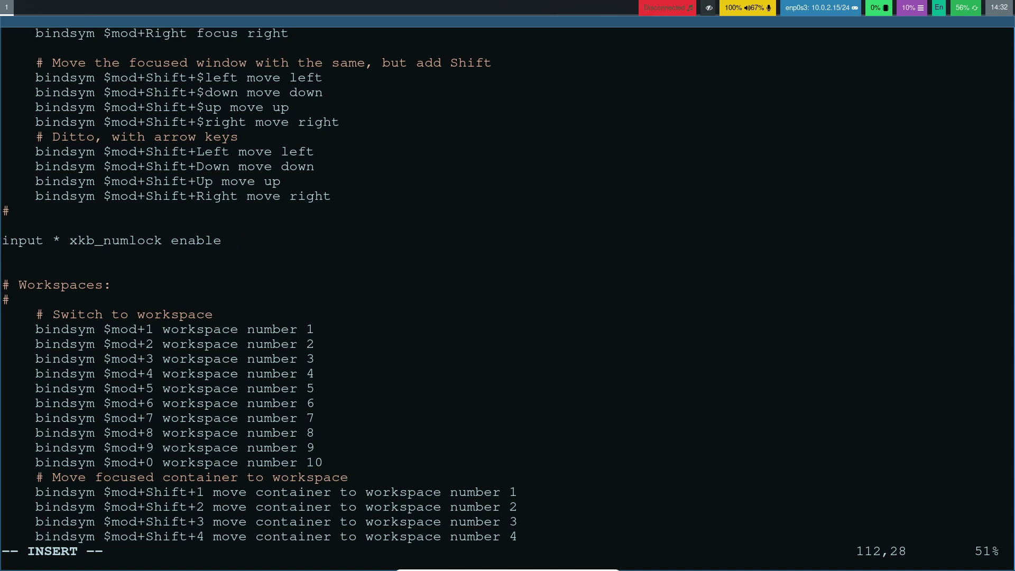
Step: Write the sway config file to disk and reload the sway configuration
key(Escape)
text(:wq)
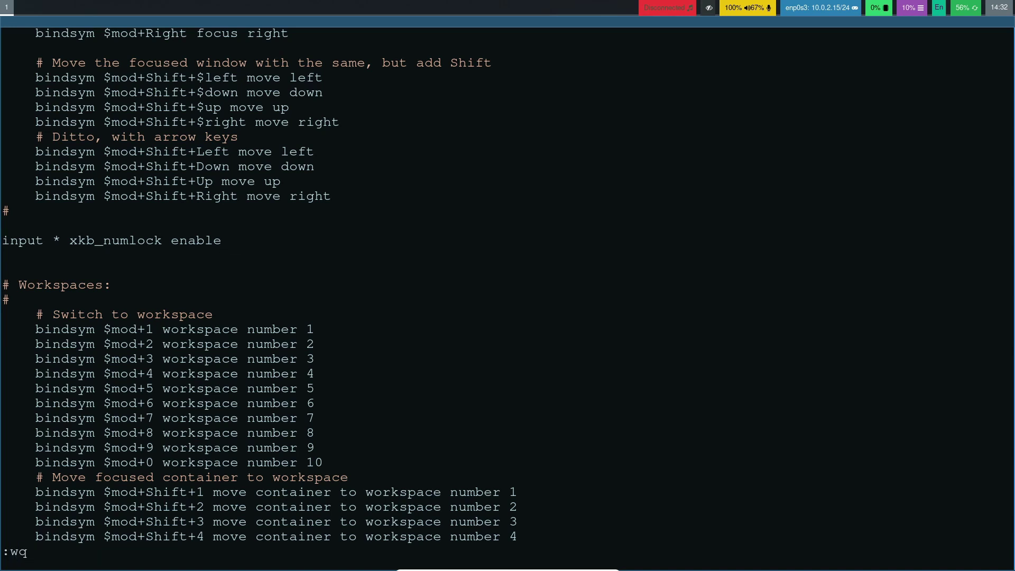
key(Return)
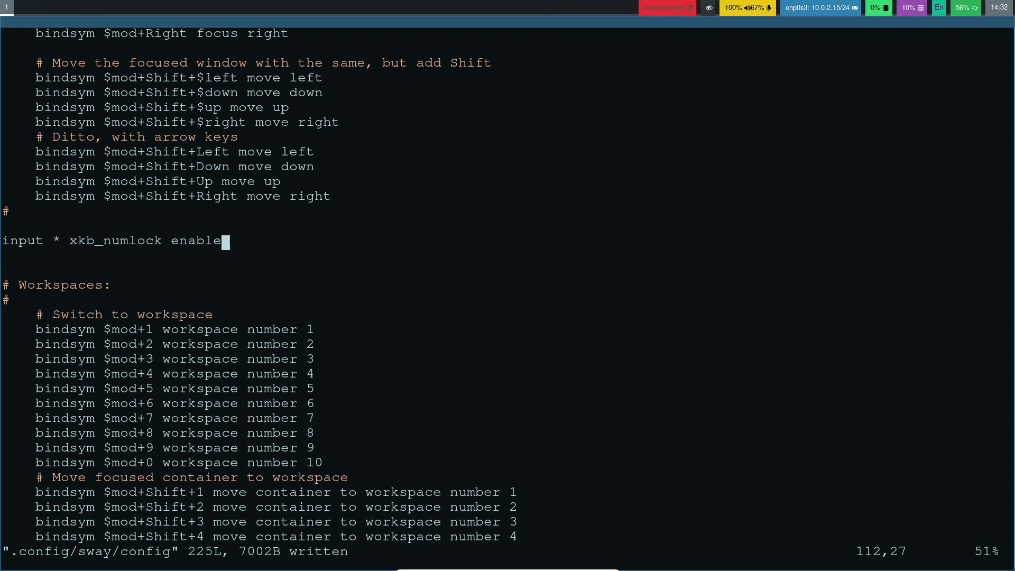
key(super+shift+c)
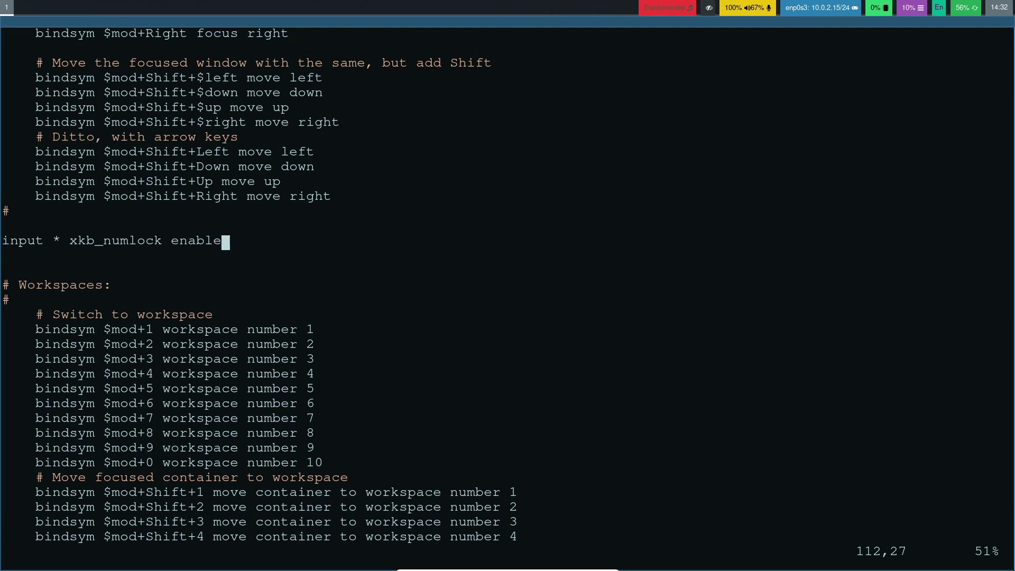
Step: Examine the Variables section at the start of the config, including the preferred terminal and application launcher settings
key(Down)
key(Up)
key(Escape)
key(b)
key(h)
key(ctrl+b)
key(ctrl+b)
key(ctrl+b)
key(ctrl+b)
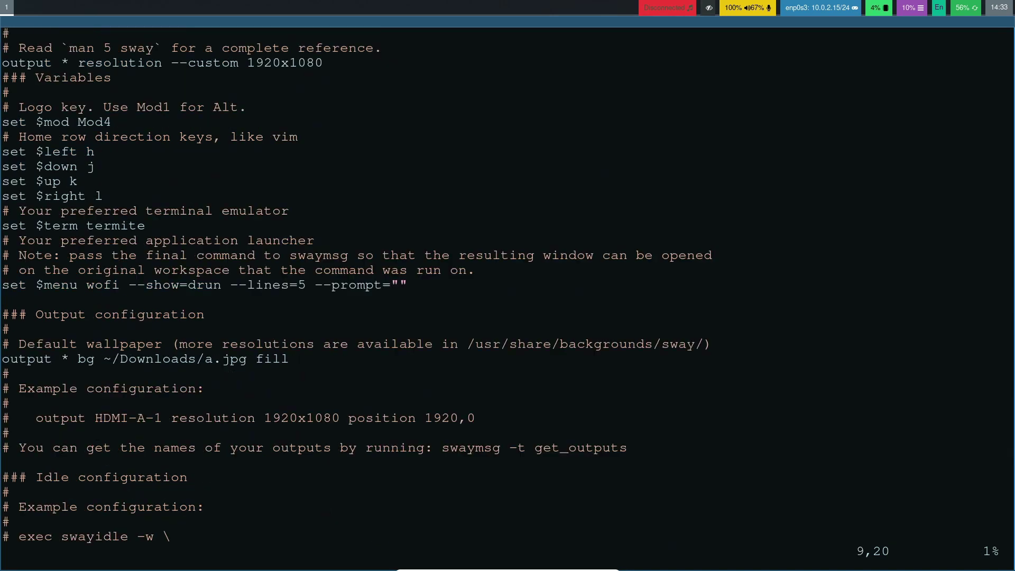
key(j)
key(j)
key(j)
key(j)
key(j)
key(j)
key(j)
key(j)
key(j)
key(j)
key(j)
key(j)
key(j)
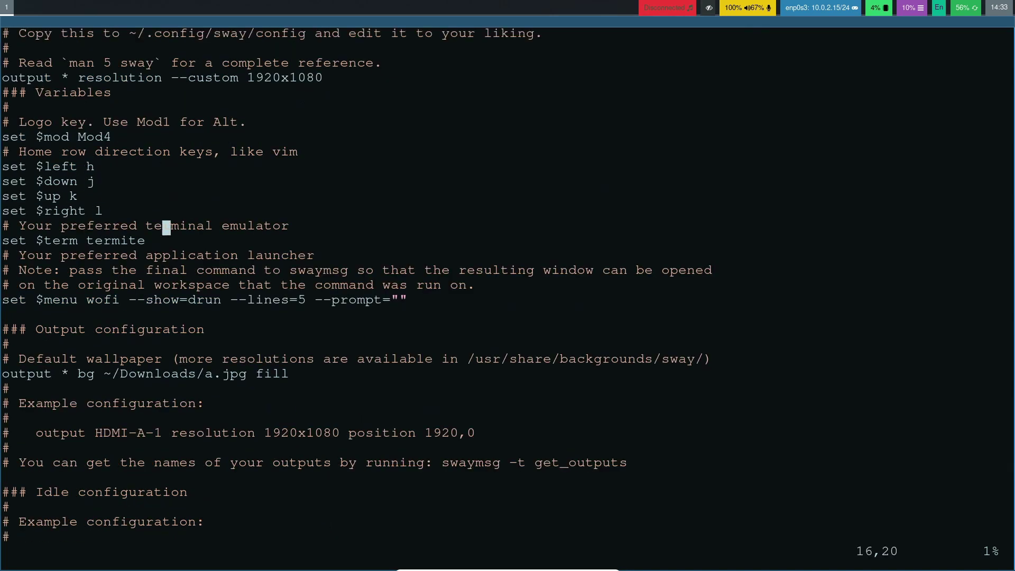
key(j)
key(k)
key(j)
key(j)
Step: Launch Firefox by searching for "fire" in the wofi application launcher, and close its window
key(super+d)
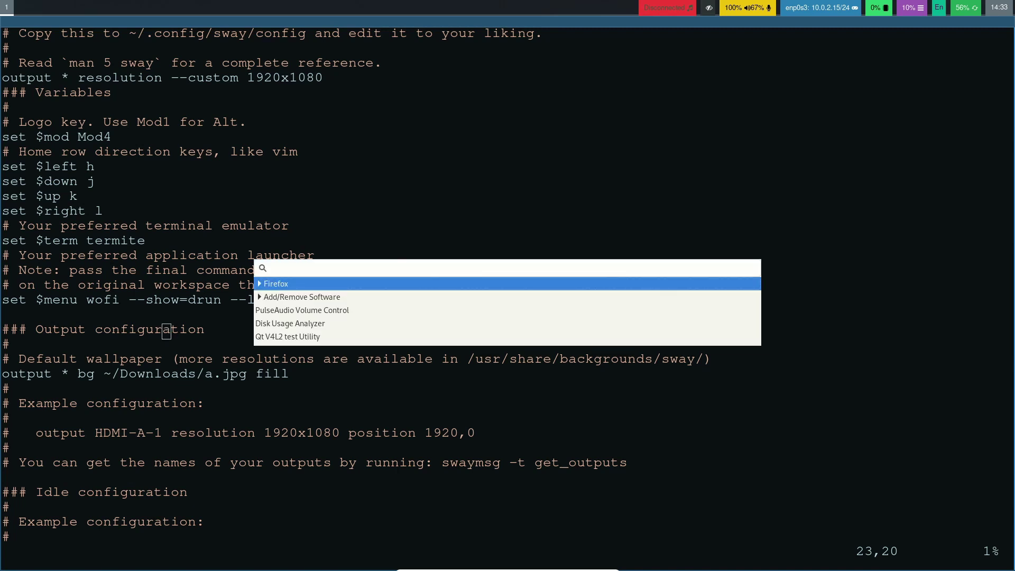
key(Escape)
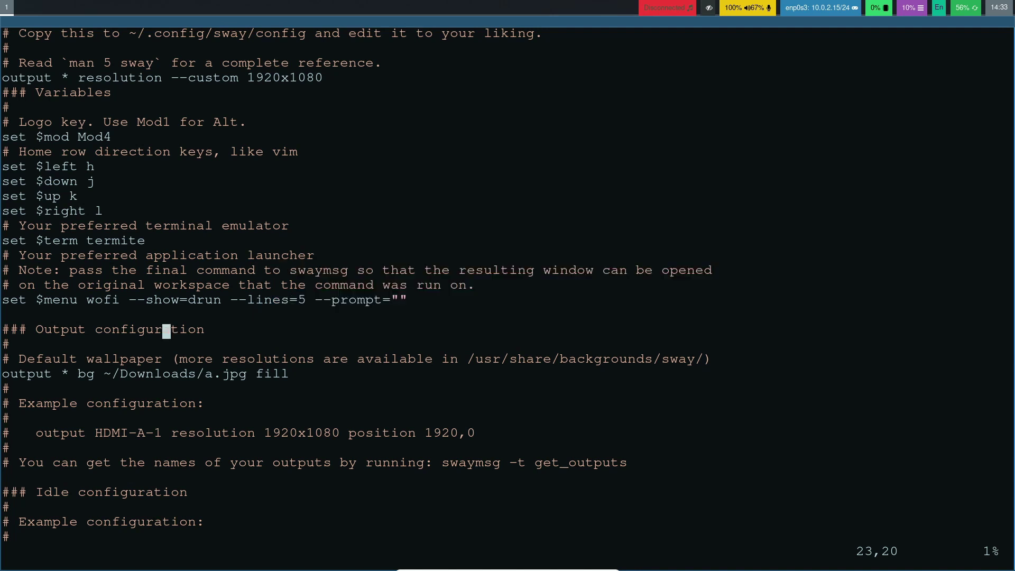
key(super+d)
text(fire)
key(Return)
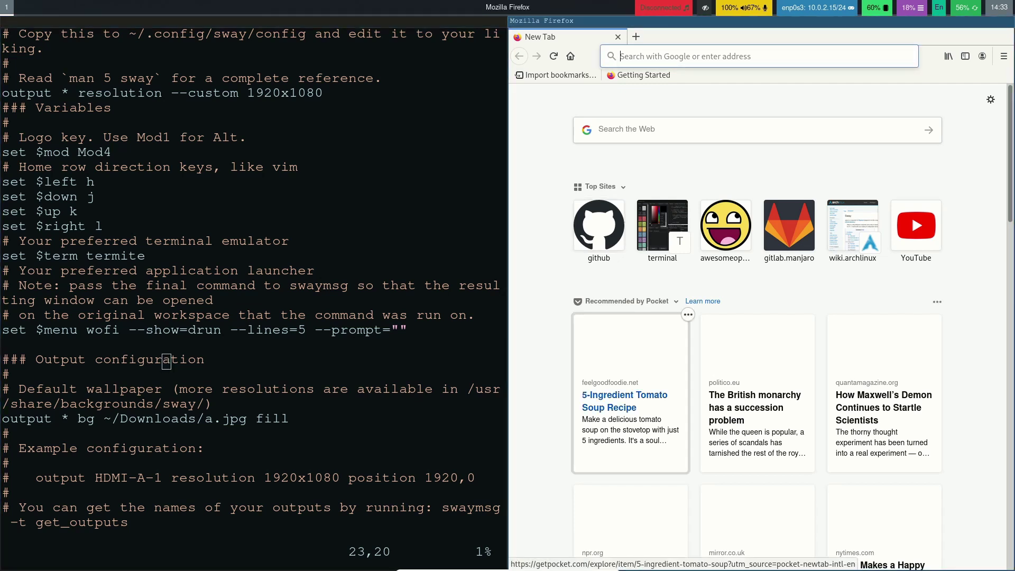
key(super+shift+q)
Step: Examine the wallpaper setting in the Output configuration section and the swayidle example in the Idle configuration section
key(j)
key(j)
key(j)
key(j)
key(j)
key(j)
key(j)
key(j)
key(j)
key(j)
key(j)
key(j)
key(j)
key(j)
key(j)
key(j)
key(j)
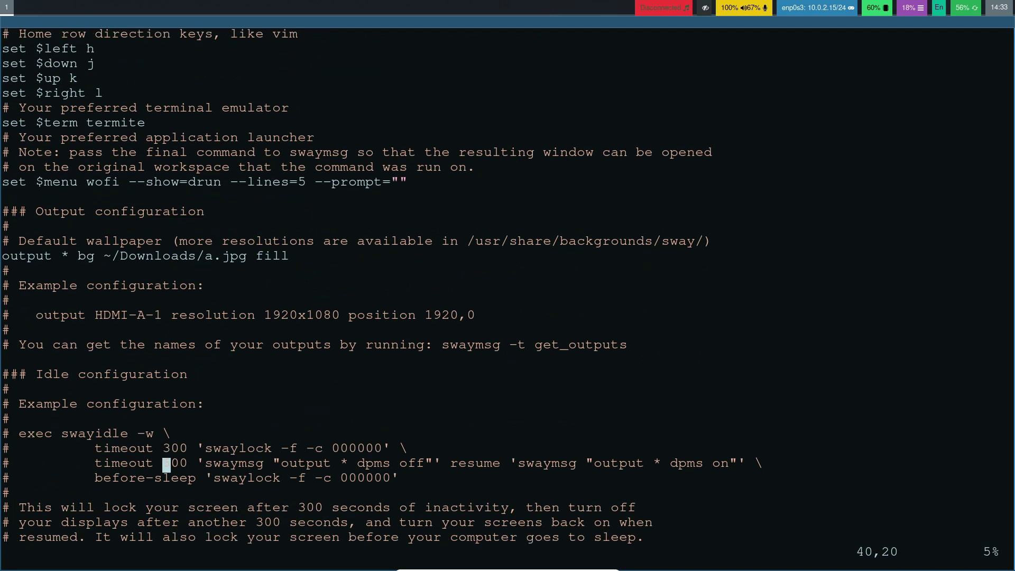
key(k)
key(j)
key(j)
key(j)
key(k)
key(k)
key(k)
key(k)
key(h)
key(h)
key(h)
key(h)
key(h)
key(h)
key(h)
key(h)
key(h)
key(h)
key(h)
key(h)
key(h)
key(h)
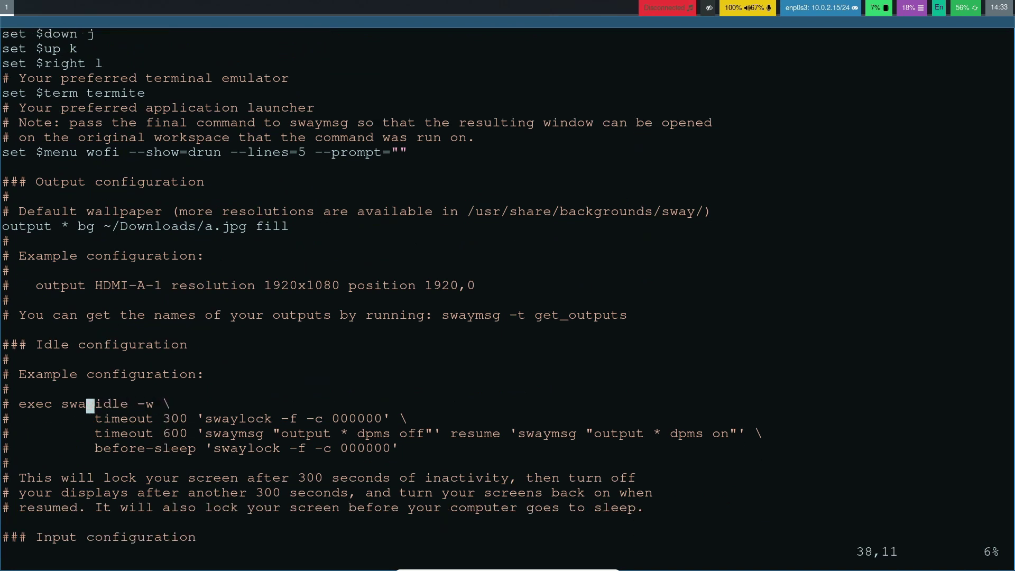
Step: Examine the config from the idle settings through the numlock line to the workspace key bindings
key(h)
key(h)
key(h)
key(ctrl+d)
key(ctrl+d)
key(ctrl+d)
text(j/w)
key(Escape)
key(j)
key(j)
key(j)
key(j)
key(j)
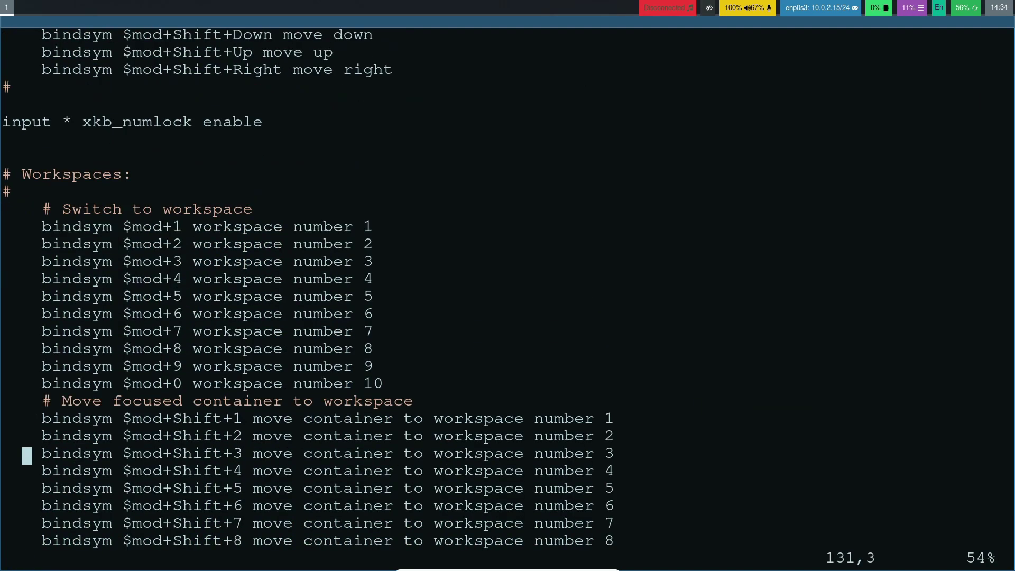
Step: Examine the commented-out default swaybar block in the Status Bar section near the end of the config
key(j)
key(j)
key(j)
key(j)
key(j)
key(j)
key(j)
key(j)
key(j)
key(j)
key(j)
key(j)
key(j)
key(j)
key(j)
key(j)
key(j)
key(j)
key(j)
key(j)
key(j)
key(j)
key(j)
key(j)
key(j)
key(j)
key(j)
key(j)
key(j)
key(j)
key(j)
key(j)
key(j)
key(j)
key(j)
key(j)
key(j)
key(j)
key(j)
key(j)
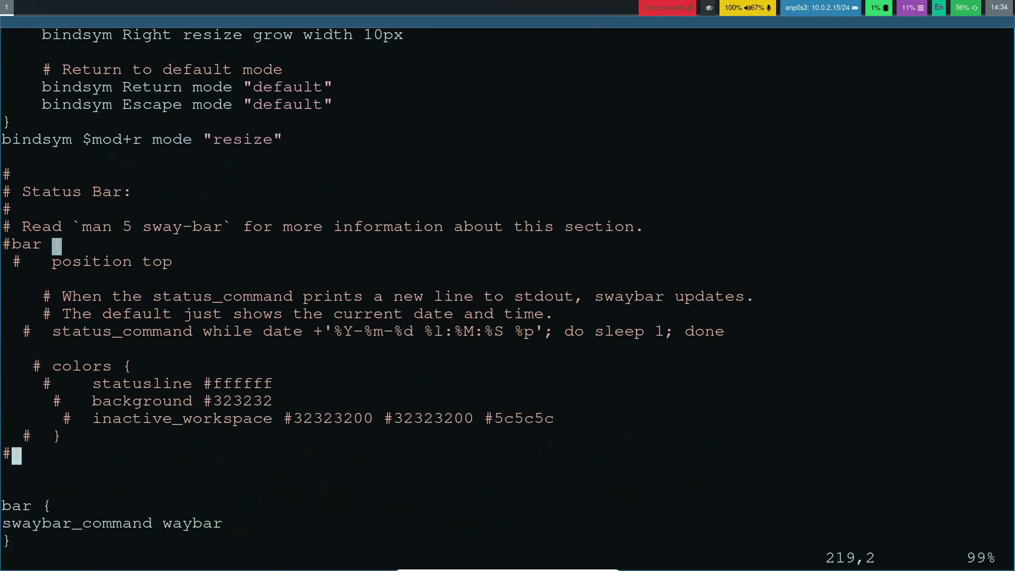
key(j)
key(j)
key(j)
key(k)
key(k)
key(k)
key(k)
key(k)
key(k)
key(k)
key(k)
key(k)
key(k)
key(k)
key(k)
key(k)
key(k)
key(k)
key(k)
key(k)
key(k)
key(k)
key(k)
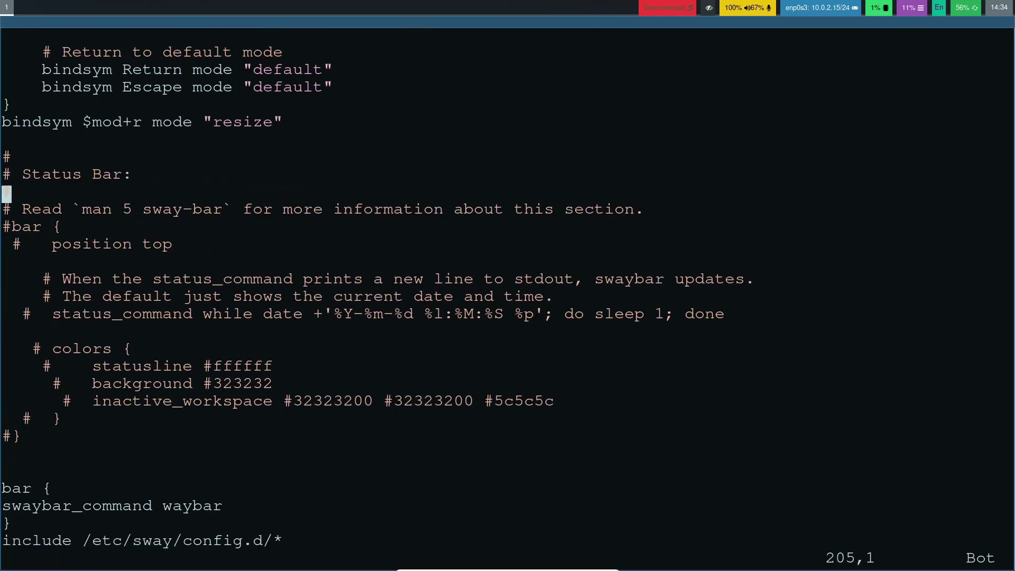
Step: Examine the active bar block at the end of the config, which sets swaybar_command to waybar
key(j)
key(j)
key(j)
key(j)
key(j)
key(j)
key(j)
key(j)
key(j)
key(j)
key(j)
key(j)
key(j)
key(j)
key(j)
key(j)
key(j)
key(j)
key(j)
key(j)
key(j)
key(j)
key(k)
key(k)
key(k)
key(j)
key(j)
key(l)
key(l)
key(l)
key(l)
key(l)
key(l)
key(l)
key(l)
key(l)
key(l)
key(l)
key(l)
key(l)
key(l)
key(l)
key(l)
key(l)
key(l)
key(l)
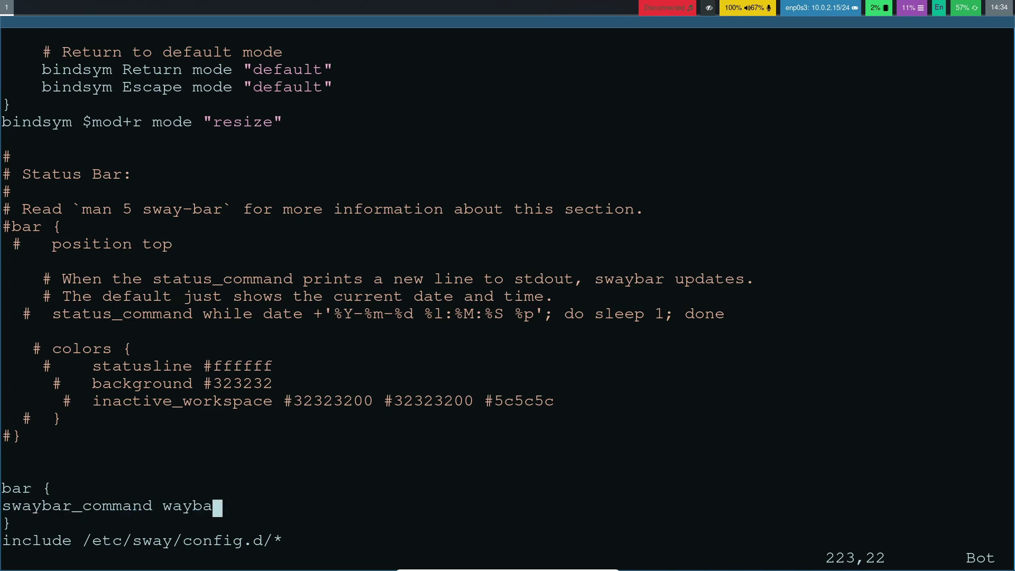
key(h)
key(h)
key(h)
key(h)
key(h)
key(h)
key(h)
key(h)
key(h)
key(h)
key(h)
key(h)
key(h)
key(h)
key(h)
key(h)
key(h)
key(h)
key(h)
key(h)
key(j)
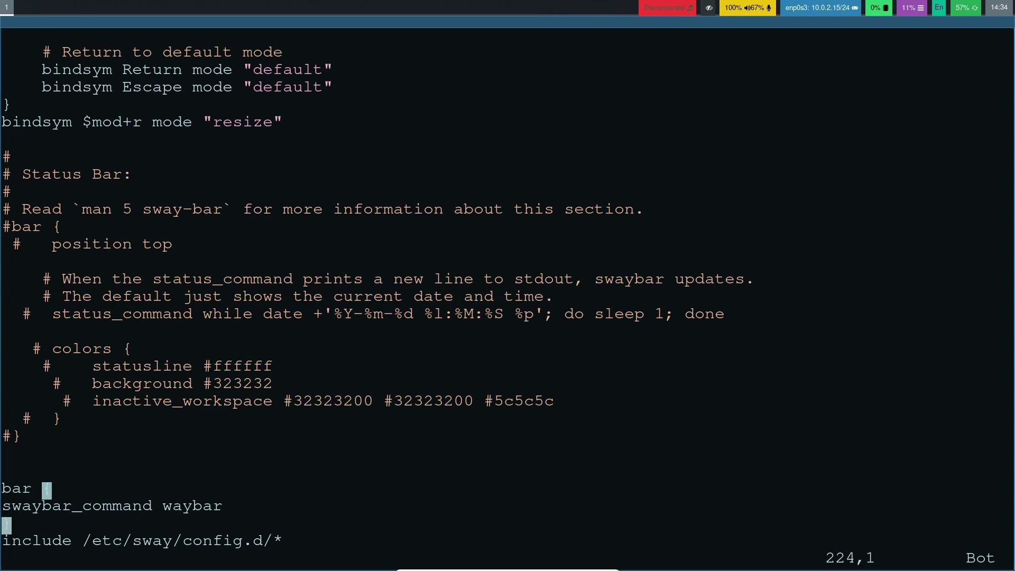
Step: Quit vim without saving the sway config file
text(:q!)
key(Return)
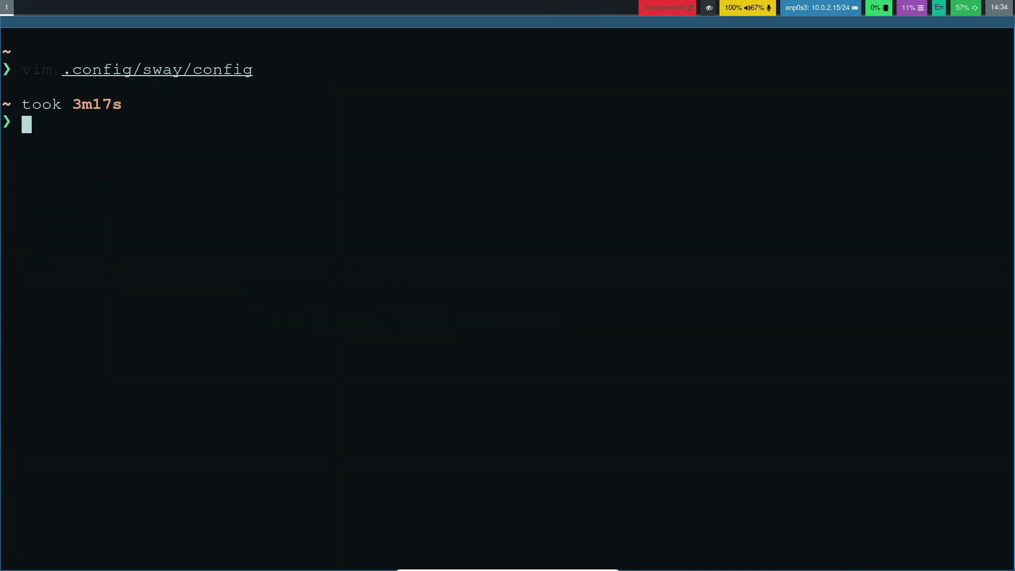
text(vim .con)
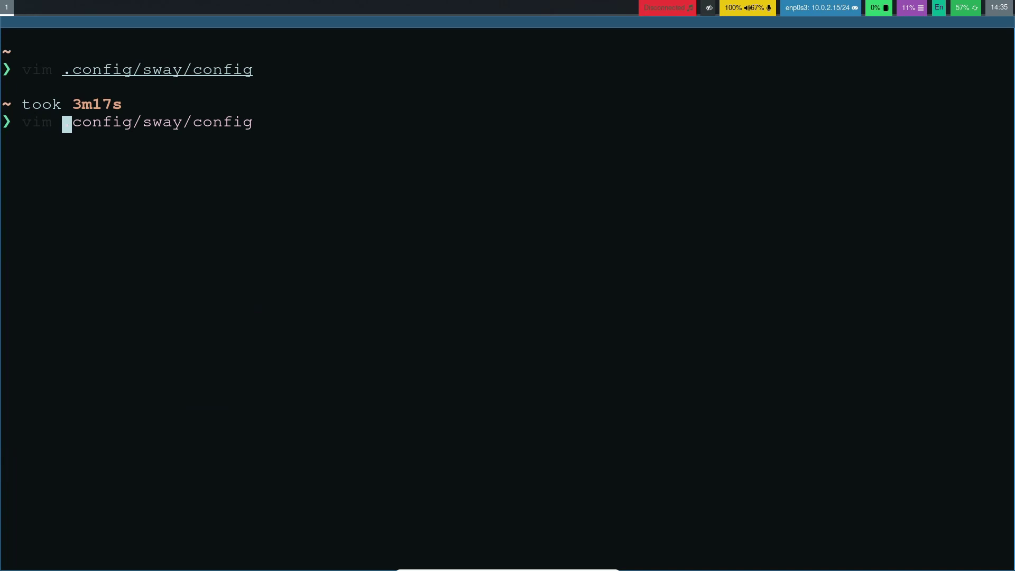
text(fig)
key(BackSpace)
key(BackSpace)
key(BackSpace)
key(BackSpace)
key(BackSpace)
key(BackSpace)
key(BackSpace)
key(BackSpace)
key(BackSpace)
key(BackSpace)
key(BackSpace)
Step: Change to the ~/.config/waybar directory and list its files
text(cd)
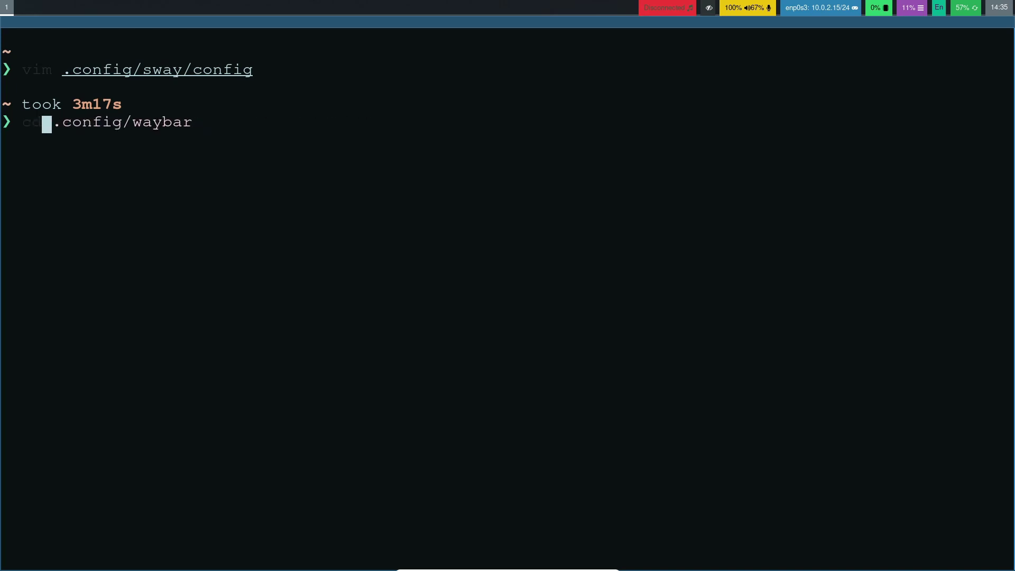
key(Right)
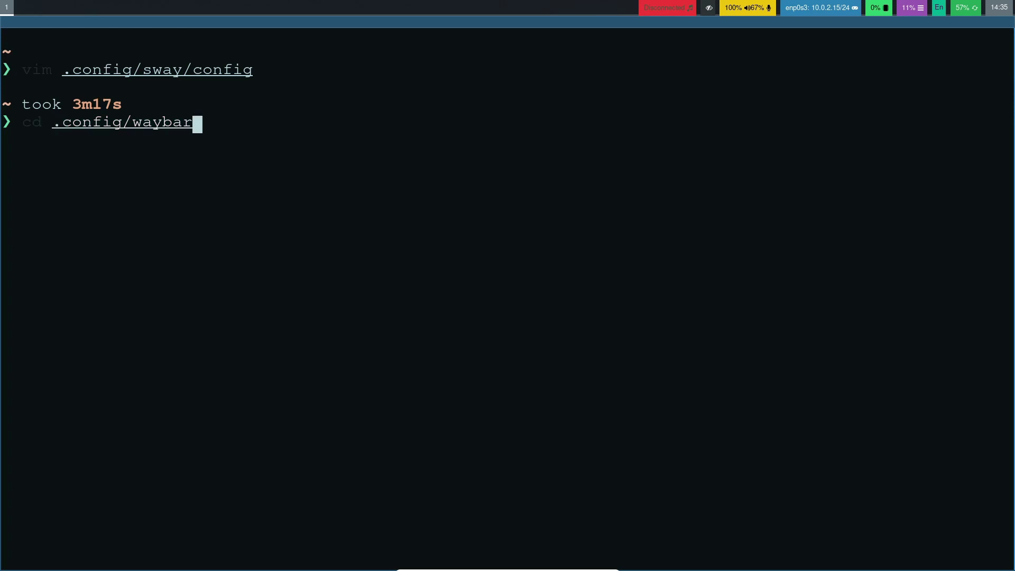
key(Return)
text(ls)
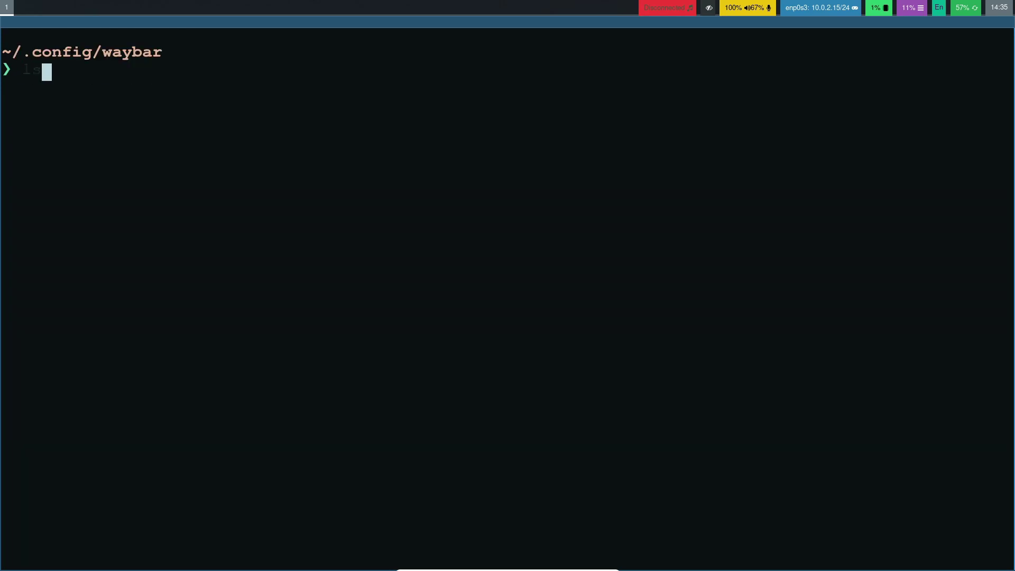
key(Return)
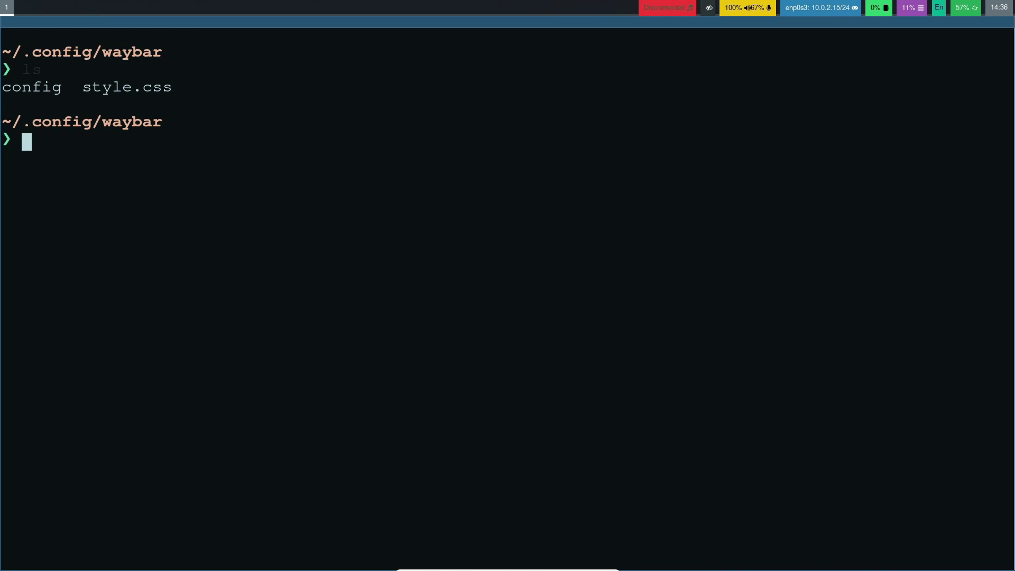
Step: Open the waybar config file in vim and go to its beginning
text(vim config)
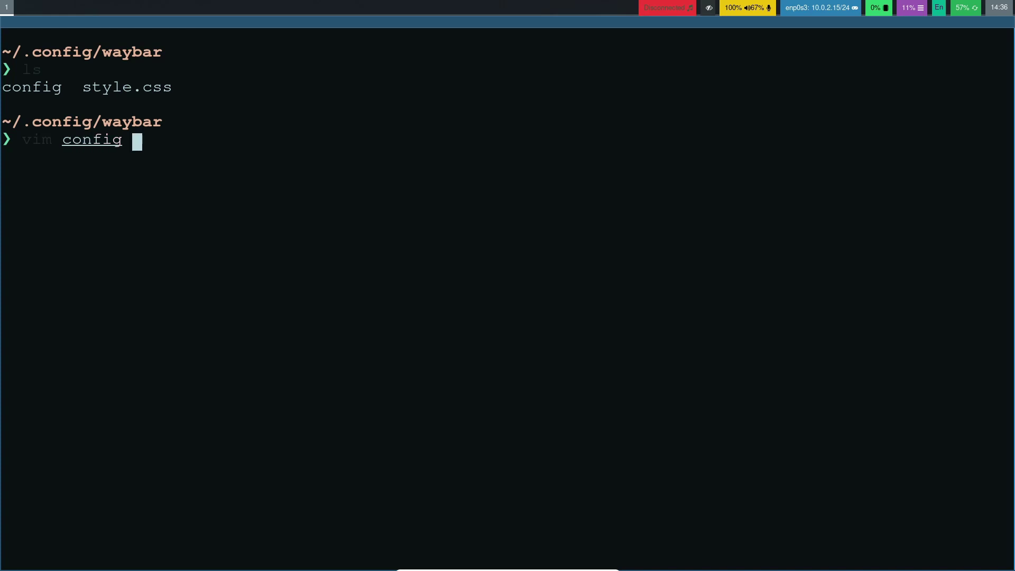
key(Return)
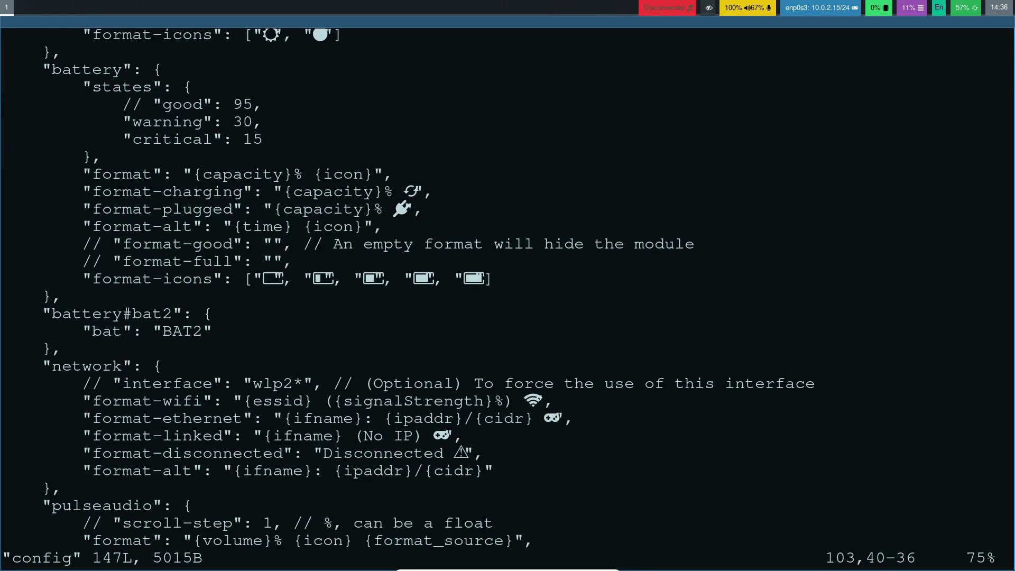
key(ctrl+b)
key(ctrl+b)
key(ctrl+b)
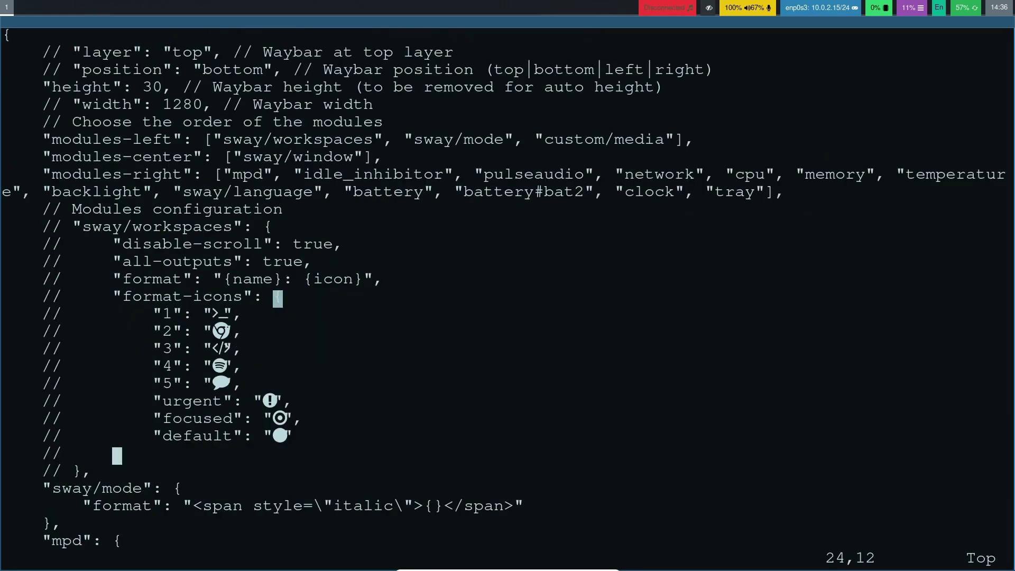
Step: Examine the opening lines of the waybar config, covering the bar height and the left and center module lists
key(k)
key(k)
key(k)
key(k)
key(k)
key(k)
key(k)
key(k)
key(k)
key(k)
key(k)
key(k)
key(k)
key(k)
key(k)
key(k)
key(k)
key(k)
key(k)
key(k)
key(k)
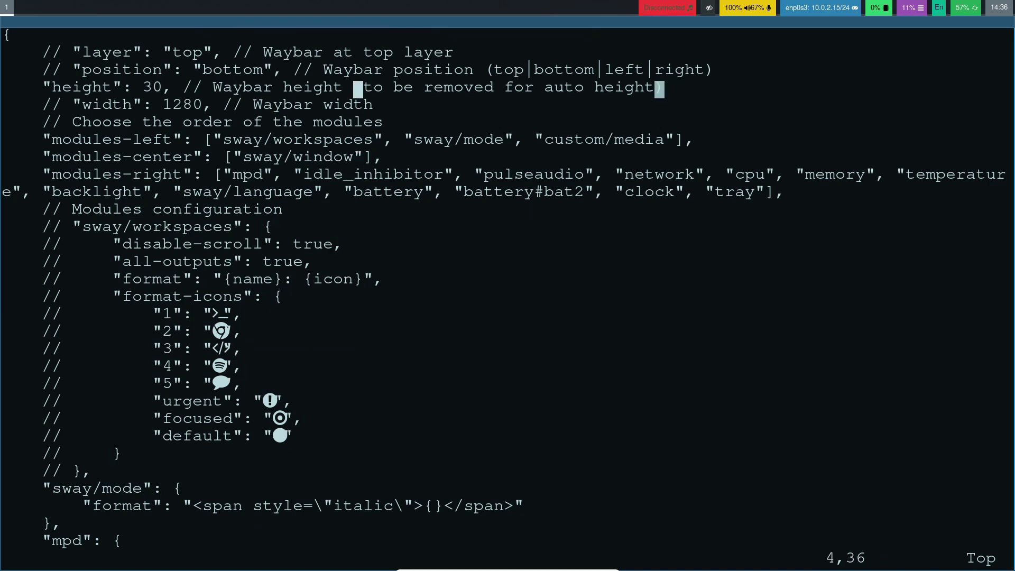
key(j)
key(j)
key(j)
key(j)
key(j)
key(j)
key(j)
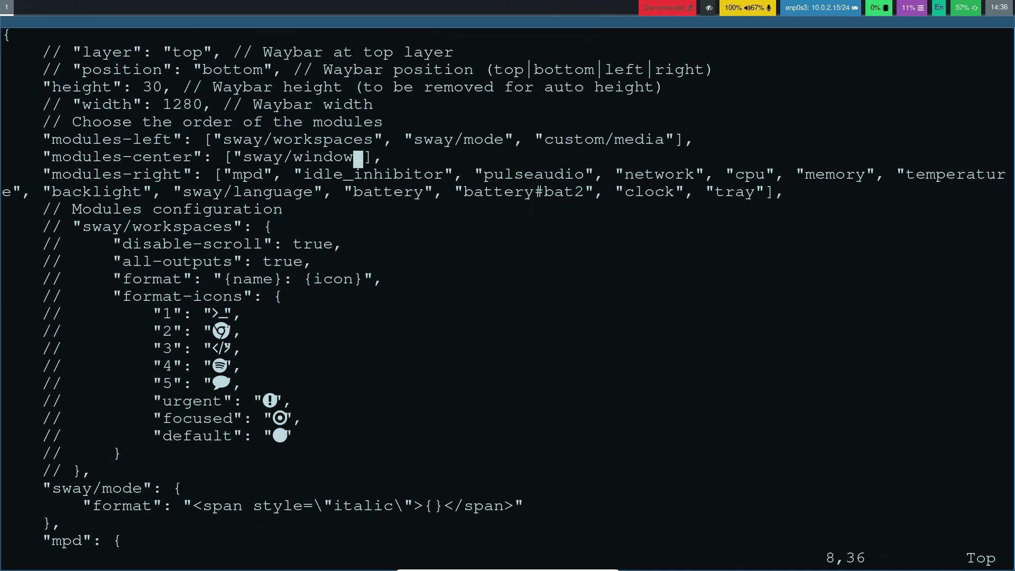
Step: Remove the "mpd" module from the start of the modules-right list
key(j)
key(h)
key(B)
key(h)
key(h)
key(h)
key(h)
key(h)
key(h)
key(h)
key(i)
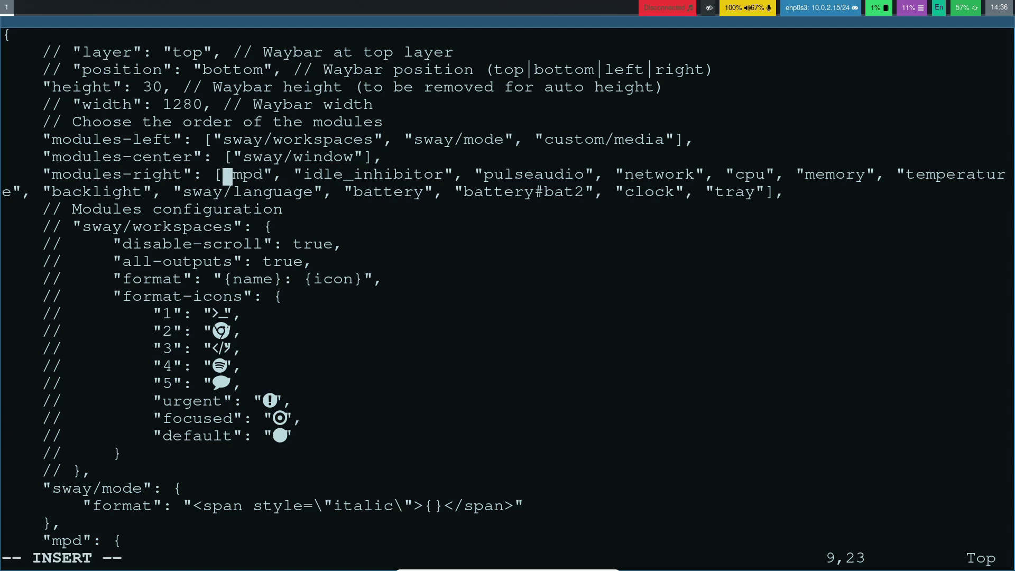
key(Delete)
key(Delete)
key(Delete)
key(Delete)
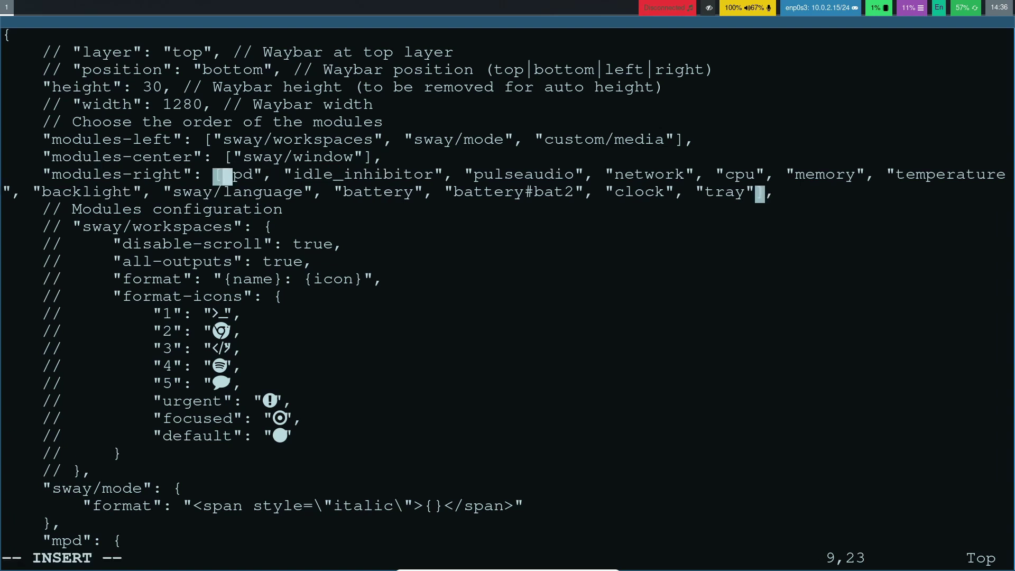
key(Delete)
key(Delete)
key(Delete)
key(Delete)
key(Delete)
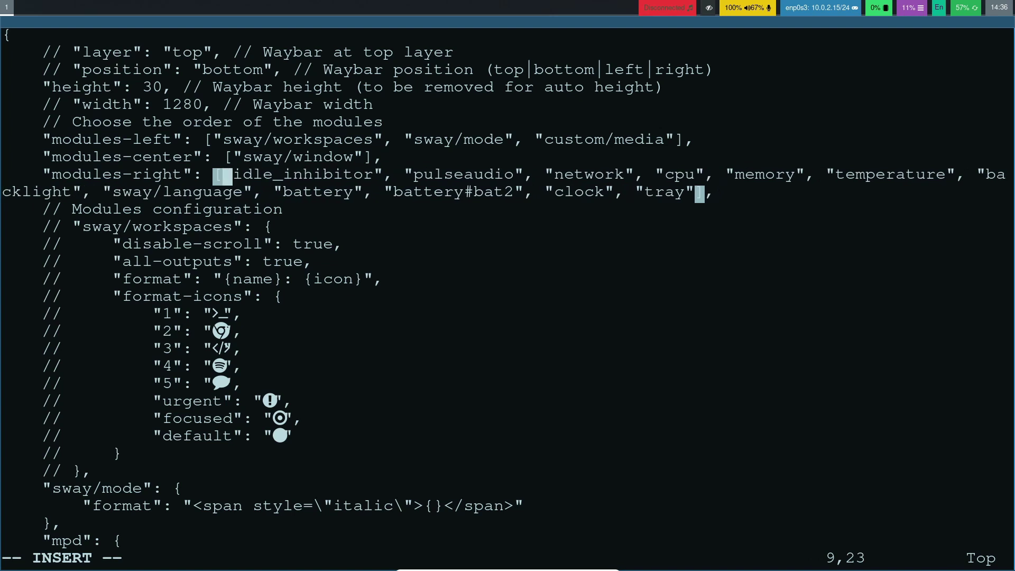
Step: Remove the "idle_inhibitor" entry from modules-right, so that the list starts with "pulseaudio"
key(Delete)
key(Delete)
key(Delete)
key(Delete)
key(Delete)
key(Delete)
key(Delete)
key(Delete)
key(Delete)
key(Delete)
key(Delete)
key(Delete)
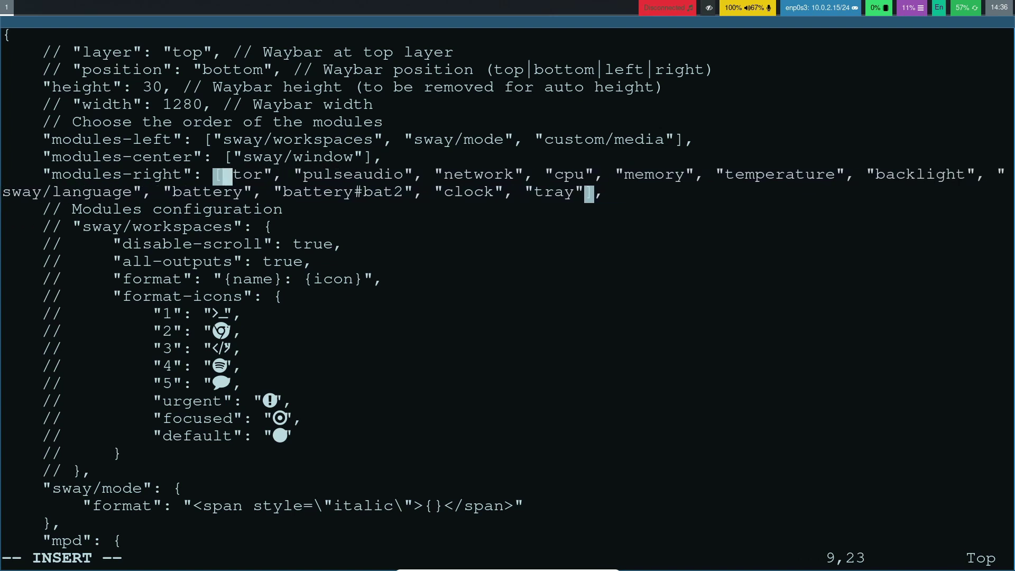
key(Delete)
key(Delete)
key(Delete)
Step: Remove the "cpu" and "memory" modules that follow "network" in the modules-right list
key(Right)
key(Right)
key(Right)
key(Right)
key(Right)
key(Right)
key(Right)
key(Right)
key(Right)
key(Right)
key(Right)
key(Right)
key(Right)
key(Right)
key(Right)
key(Right)
key(Right)
key(Right)
key(Right)
key(Right)
key(Right)
key(Right)
key(Right)
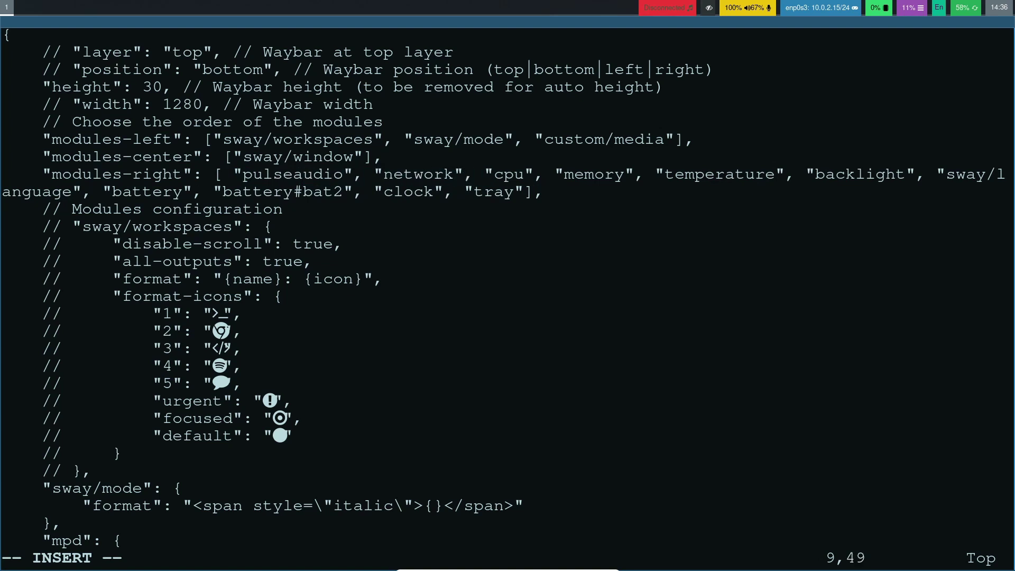
key(Delete)
key(Delete)
key(Delete)
key(Delete)
key(Delete)
key(Delete)
key(Delete)
key(Delete)
key(Delete)
key(Delete)
key(Delete)
key(Delete)
key(Delete)
key(Delete)
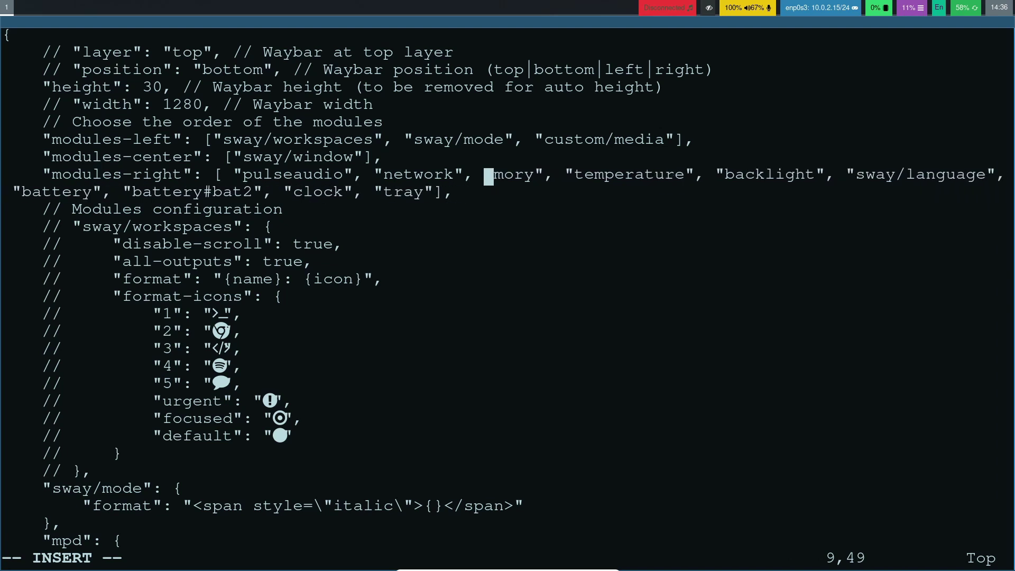
key(Delete)
key(Delete)
key(Delete)
key(Delete)
key(Delete)
key(Delete)
key(Delete)
Step: Remove the "temperature" module after "network" in the modules-right list
key(Delete)
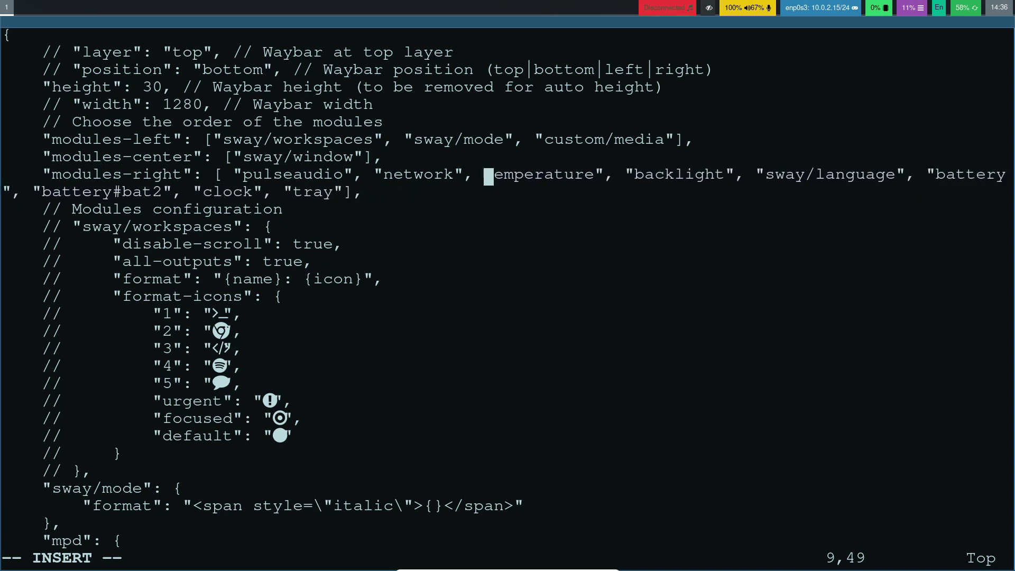
key(Delete)
key(Delete)
key(Delete)
key(Delete)
key(Delete)
key(Delete)
key(Delete)
key(Delete)
key(Delete)
key(Delete)
key(Delete)
key(Delete)
key(Delete)
key(Delete)
key(Delete)
key(Delete)
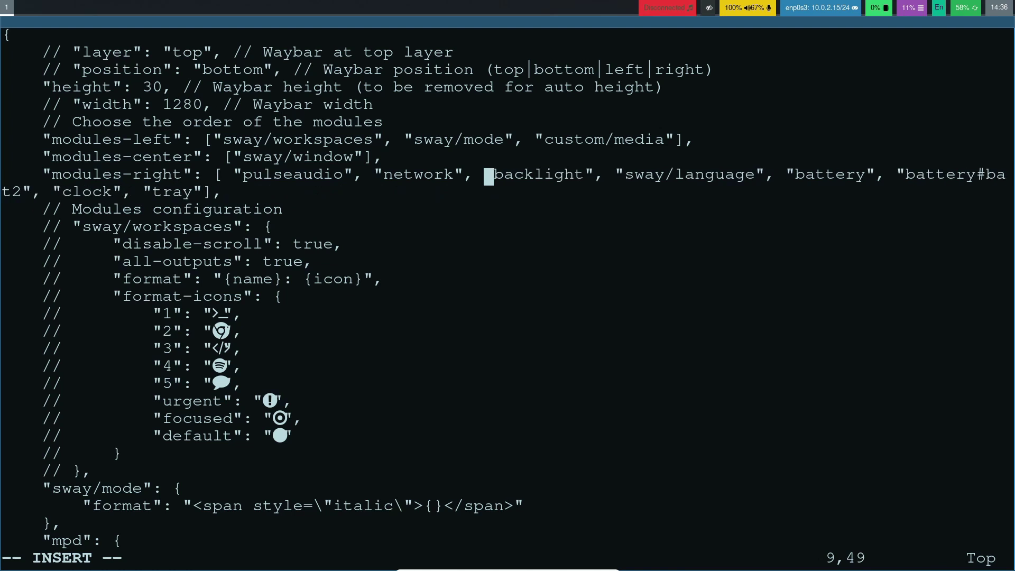
Step: Delete the "backlight" module name and its following separator after "network" in the modules-right list
key(Delete)
key(Delete)
key(Delete)
key(Delete)
key(Delete)
key(Delete)
key(Delete)
key(Delete)
key(Delete)
key(Delete)
key(Delete)
key(Delete)
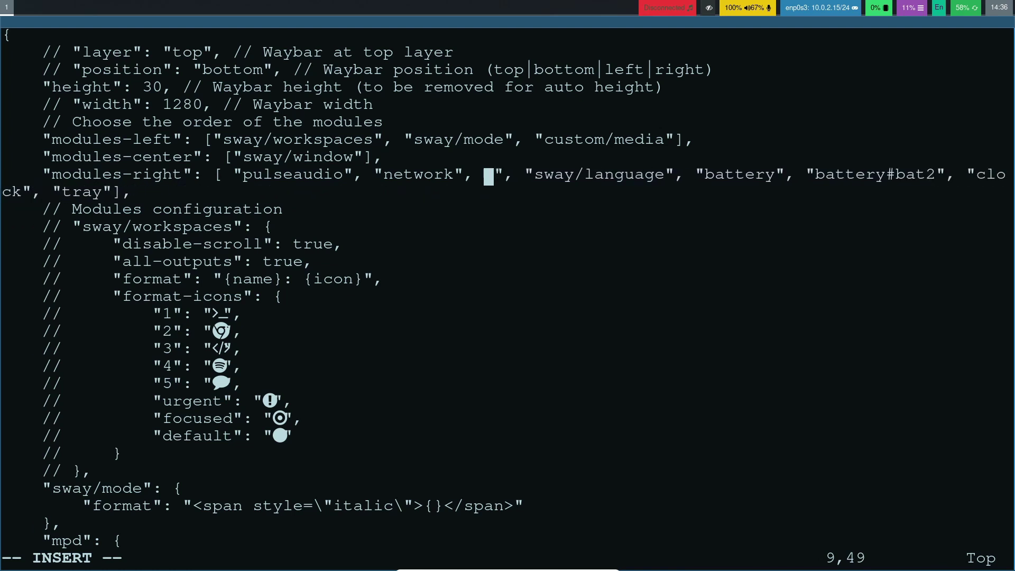
Step: Remove the "sway/language" module and the leftover comma before "battery" in the modules-right list
key(Delete)
key(Delete)
key(Delete)
key(Delete)
key(Delete)
key(Delete)
key(Delete)
key(Delete)
key(Delete)
key(Delete)
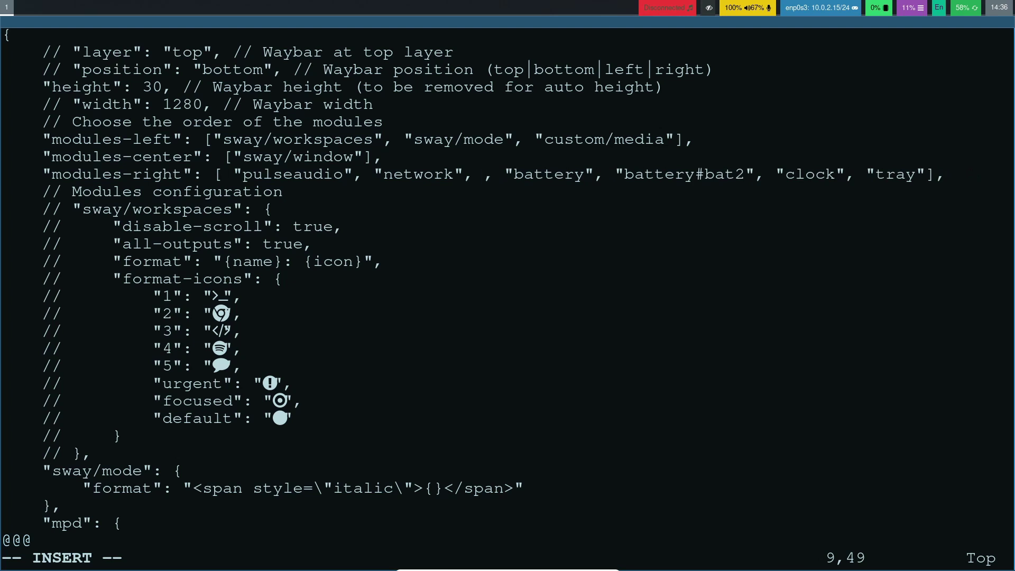
key(Delete)
key(Left)
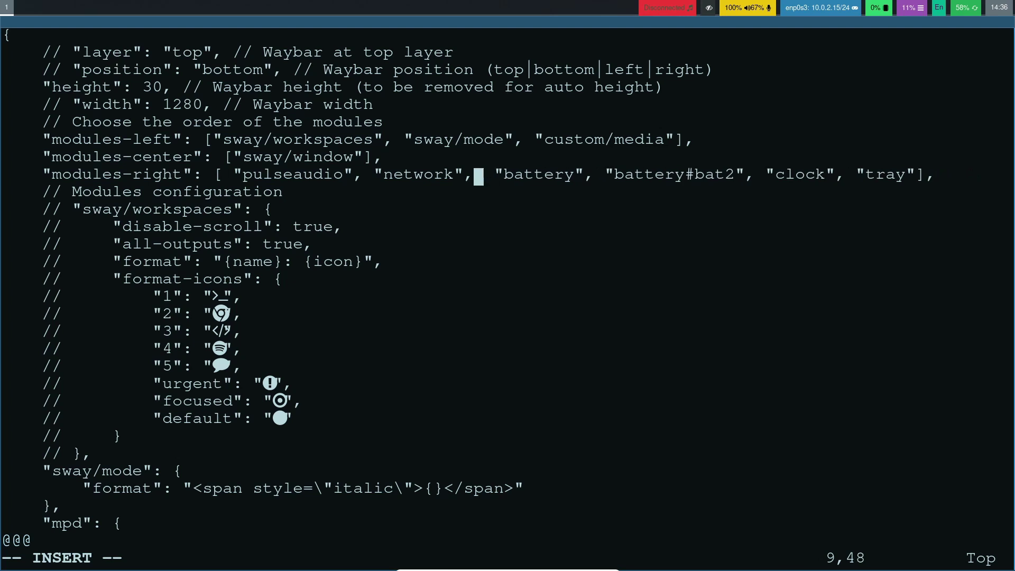
Step: Look through the module configuration blocks below the modules-right list, from sway/workspaces through mpd to idle_inhibitor
key(Down)
key(Down)
key(Down)
key(Down)
key(Down)
key(Down)
key(Down)
key(Down)
key(Down)
key(Down)
key(Down)
key(Down)
key(Down)
key(Down)
key(Down)
key(Down)
key(Down)
key(Down)
key(Down)
key(Down)
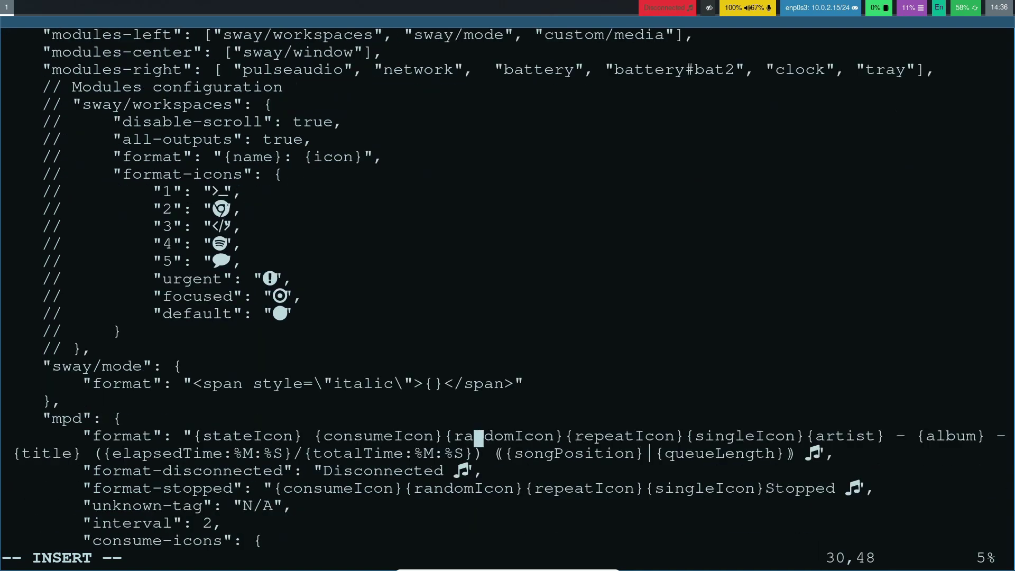
key(Down)
key(Down)
key(Down)
key(Down)
key(End)
key(Down)
key(Down)
key(Down)
key(Down)
key(Down)
key(Down)
key(Down)
key(Down)
key(Down)
key(Down)
key(Down)
key(Down)
key(Down)
key(Down)
key(Down)
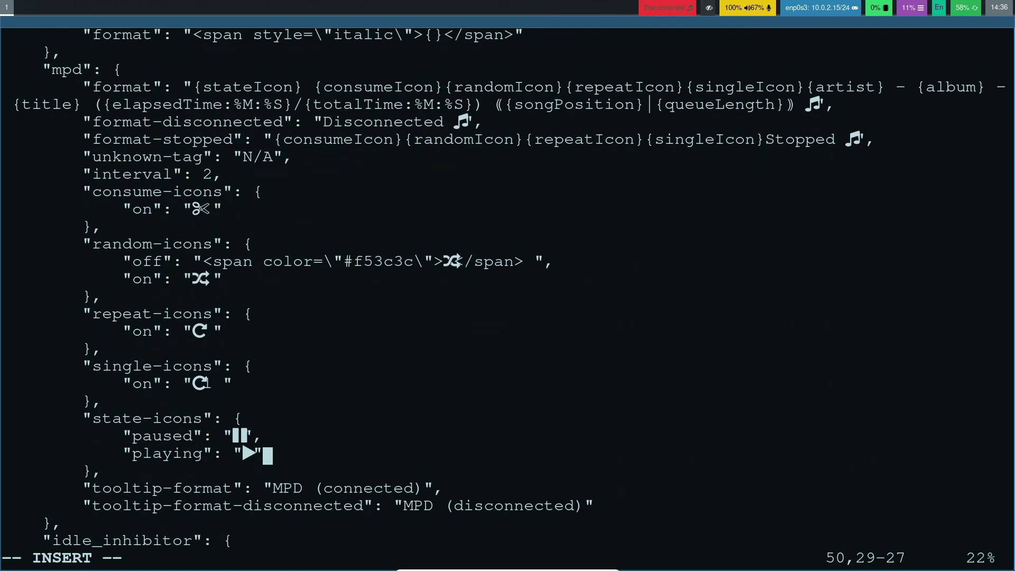
Step: Review the mpd and sway/mode blocks again, returning to the module lists at the start of the file
key(Up)
key(Up)
key(Up)
key(Up)
key(Up)
key(Up)
key(Up)
key(Up)
key(Up)
key(Up)
key(Up)
key(Up)
key(Up)
key(Up)
key(Up)
key(Up)
key(Up)
key(Up)
key(Up)
key(Up)
key(Up)
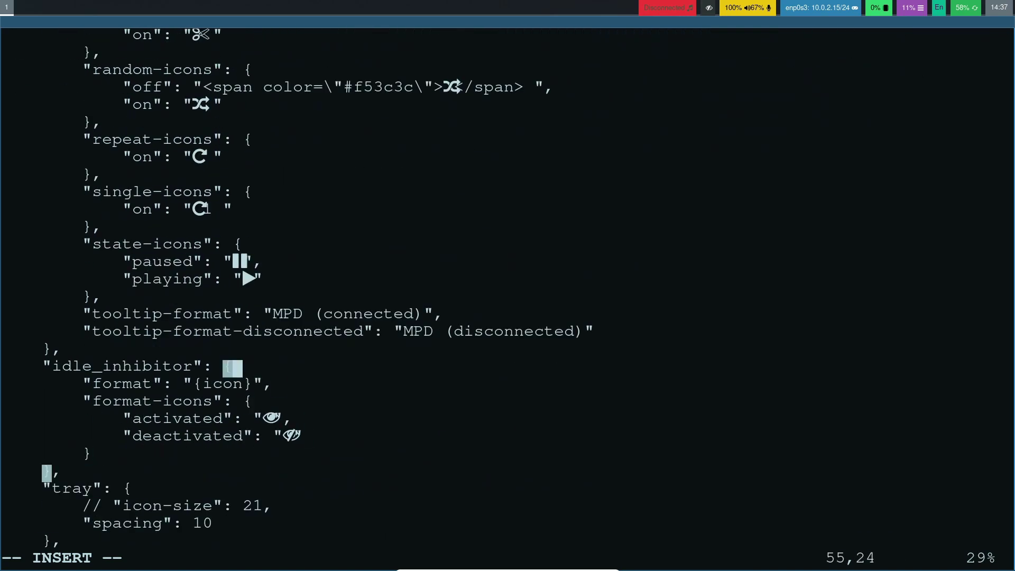
key(Up)
key(Up)
key(Up)
key(Up)
key(Up)
key(Up)
key(Up)
key(Up)
key(Up)
key(Up)
key(Up)
key(Up)
key(Up)
key(Up)
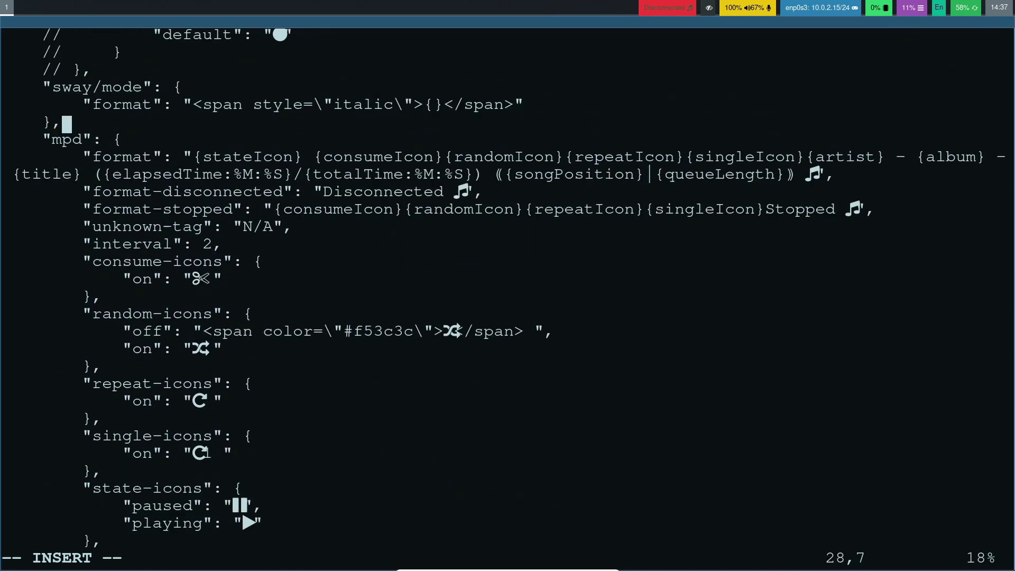
key(Down)
key(Down)
key(Down)
key(Down)
key(Down)
key(Down)
key(Down)
key(Down)
key(Down)
key(Down)
key(Down)
key(Down)
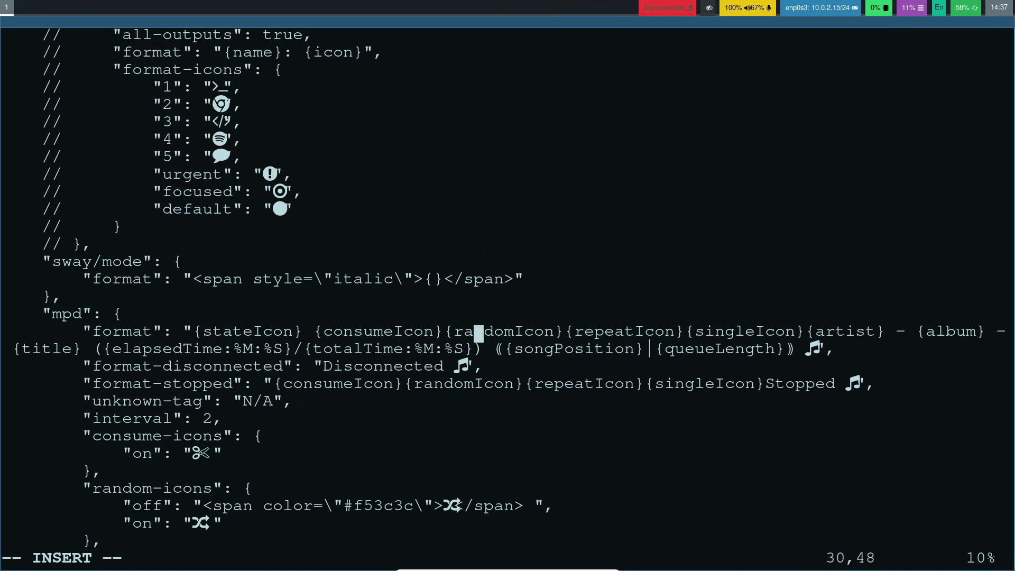
key(Up)
key(Up)
key(Up)
key(Up)
key(Up)
key(Up)
key(Up)
key(Up)
key(Up)
key(Up)
key(Up)
key(Up)
key(Up)
key(Up)
key(Up)
key(Up)
key(Up)
key(Up)
key(Up)
key(Up)
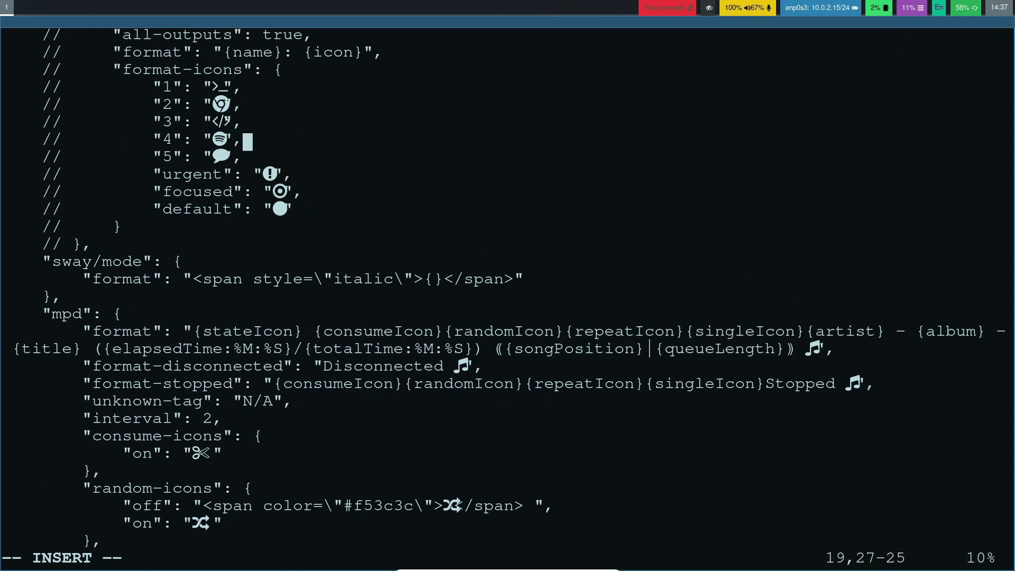
Step: Look through the module blocks from sway/workspaces and mpd down to the cpu and memory format settings
key(Down)
key(Down)
key(Down)
key(Down)
key(Down)
key(Down)
key(Down)
key(Down)
key(Down)
key(Down)
key(Down)
key(Down)
key(Down)
key(Down)
key(Down)
key(Down)
key(Down)
key(Down)
key(Down)
key(Down)
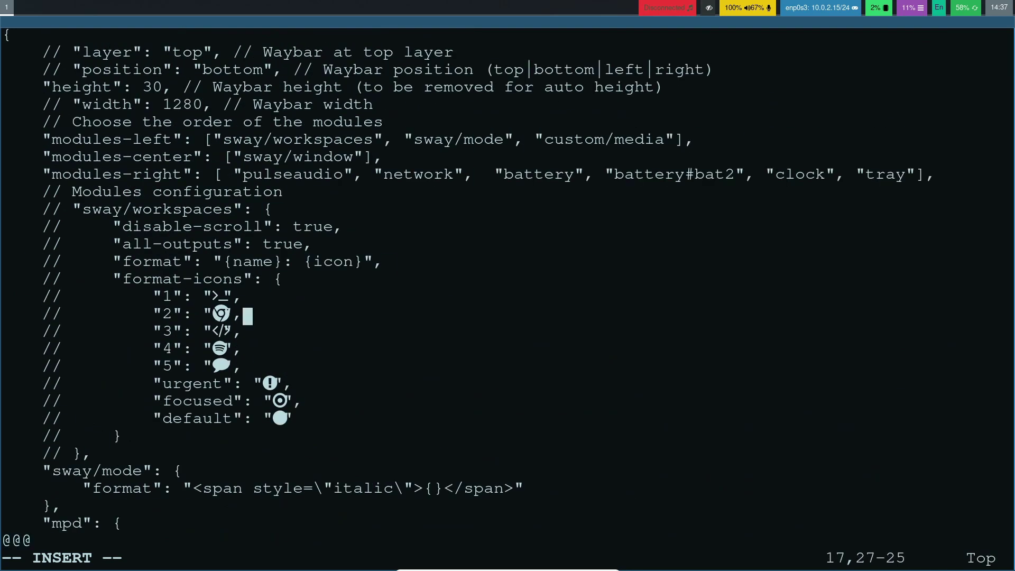
key(Down)
key(Down)
key(Down)
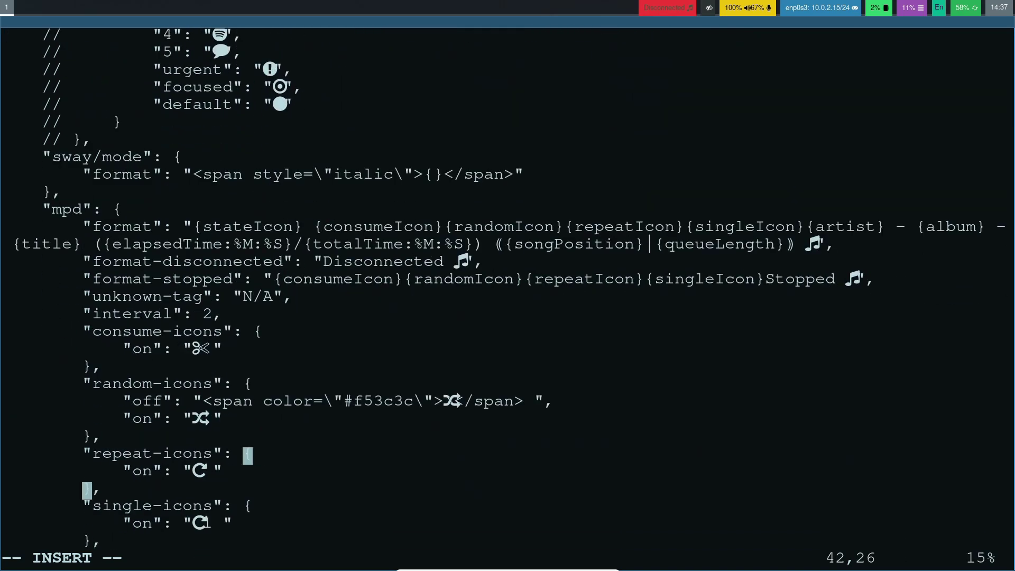
key(Down)
key(Down)
key(Down)
key(Down)
key(Down)
key(Down)
key(Down)
key(Down)
key(Down)
key(Down)
key(Down)
key(Down)
key(Down)
key(Down)
key(Down)
key(Down)
key(Down)
key(Down)
key(Down)
key(Down)
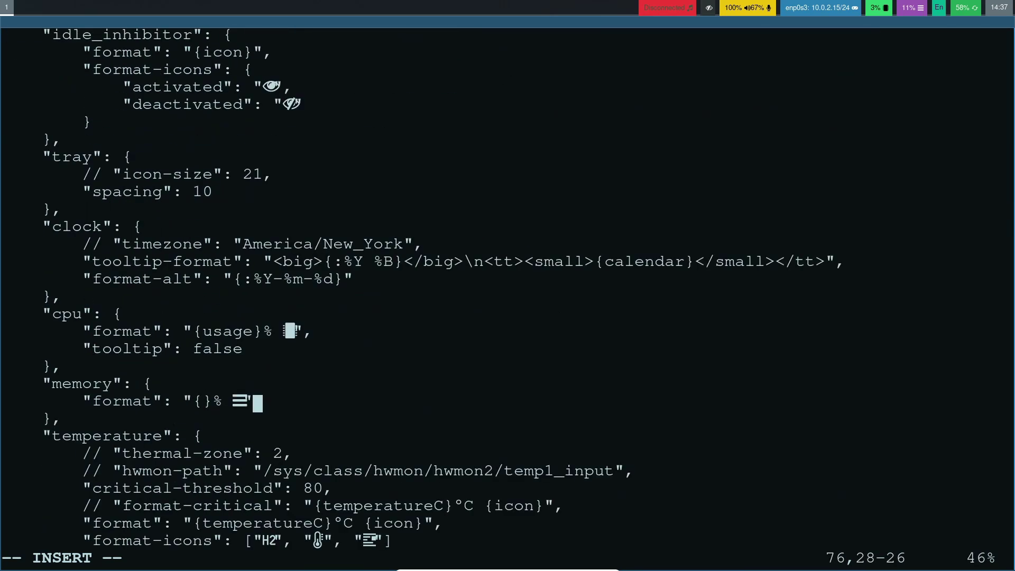
key(Up)
key(Up)
key(Up)
key(Up)
key(Up)
key(Up)
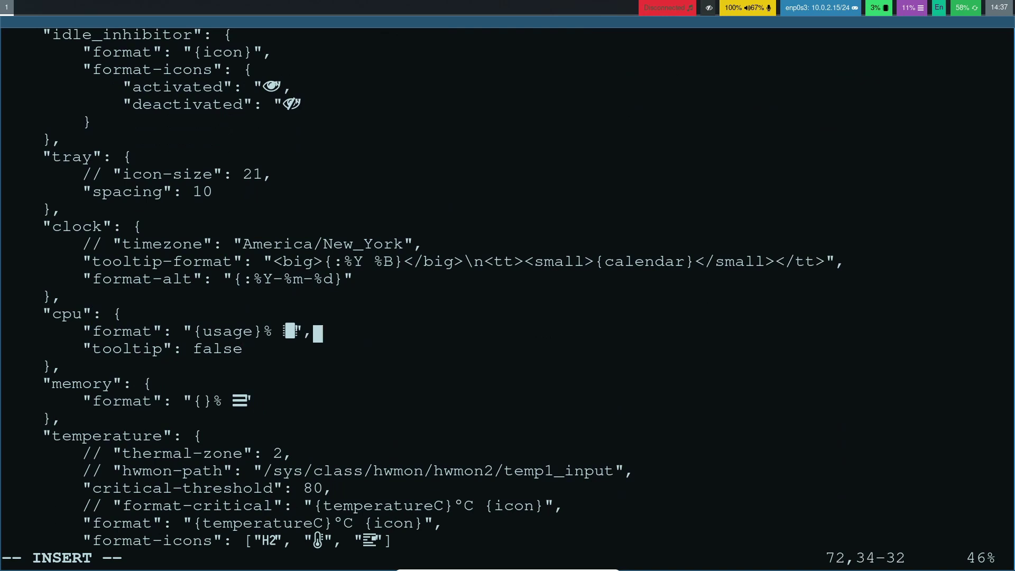
Step: Examine the temperature, backlight and battery module blocks down to battery#bat2
key(Down)
key(Down)
key(Down)
key(Down)
key(Down)
key(Down)
key(Down)
key(Down)
key(Down)
key(Down)
key(Down)
key(Down)
key(Down)
key(Down)
key(Down)
key(Down)
key(Down)
key(Down)
key(Down)
key(Down)
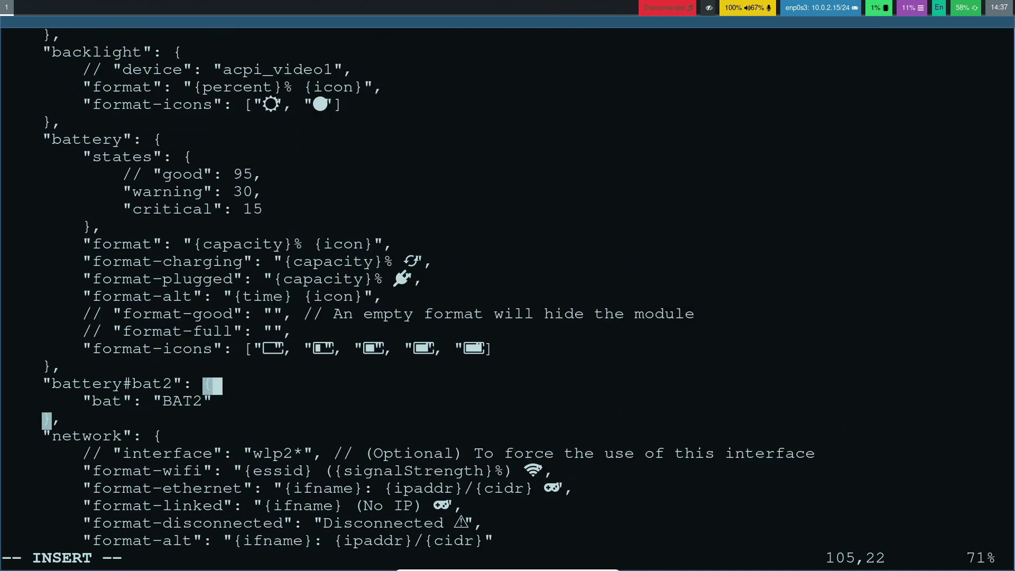
Step: Save the waybar config file and reload sway to apply the trimmed module list
key(Escape)
text(:w)
key(Return)
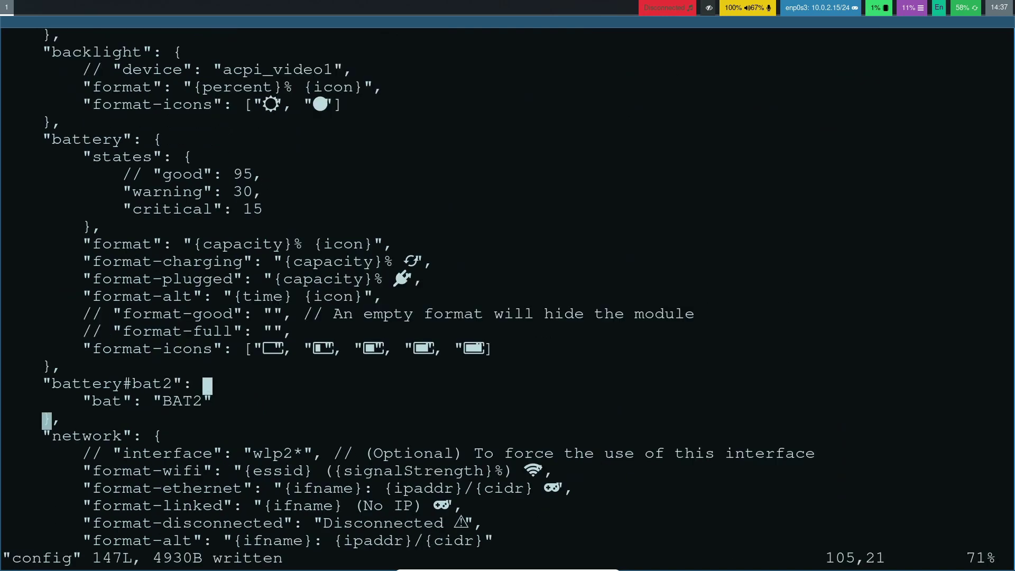
key(super+shift+c)
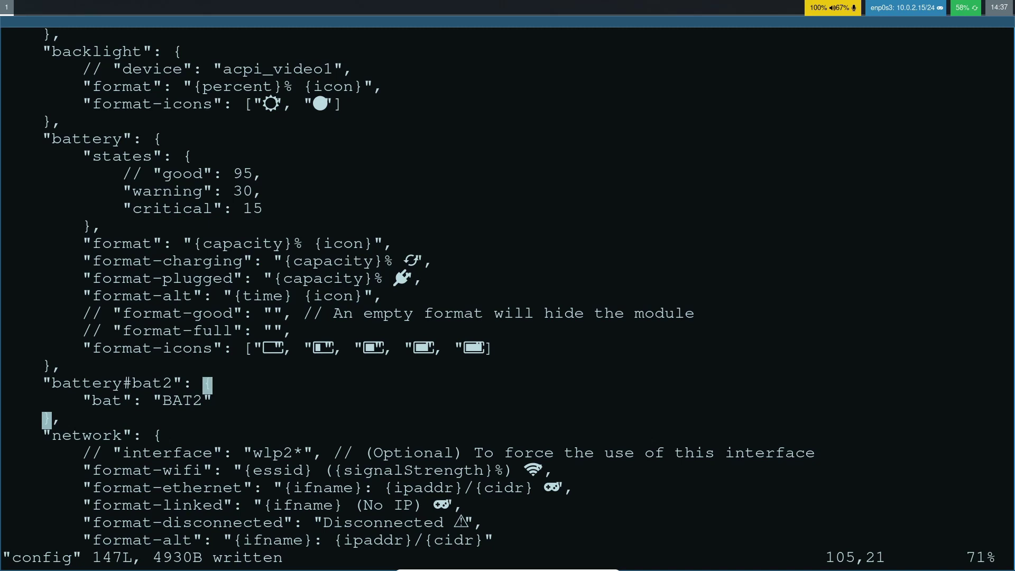
Step: Look back through the module blocks from battery up past cpu and clock to the mpd tooltip settings
key(k)
key(k)
key(k)
key(k)
key(k)
key(k)
key(k)
key(k)
key(k)
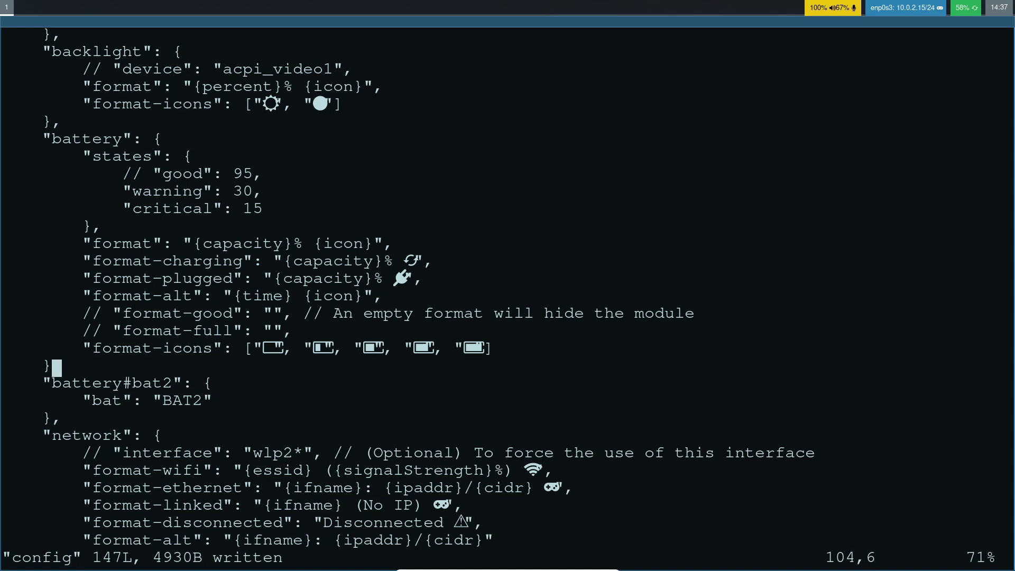
key(k)
key(k)
key(k)
key(k)
key(k)
key(k)
key(k)
key(k)
key(k)
key(k)
key(k)
key(k)
key(k)
key(k)
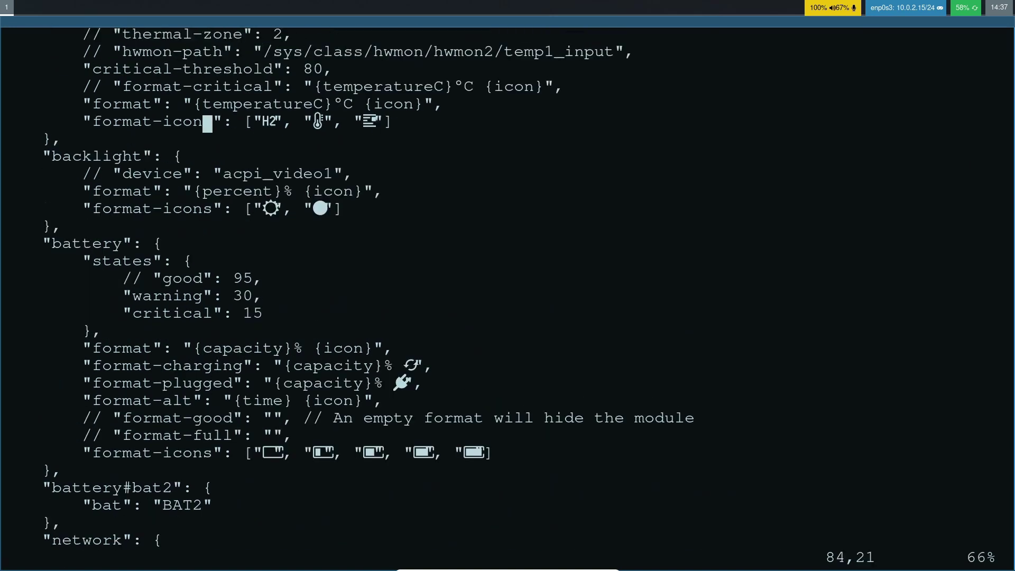
key(k)
key(k)
key(k)
key(k)
key(k)
key(k)
key(k)
key(k)
key(k)
key(k)
key(k)
key(k)
key(k)
key(k)
key(k)
key(k)
key(k)
key(k)
key(k)
key(k)
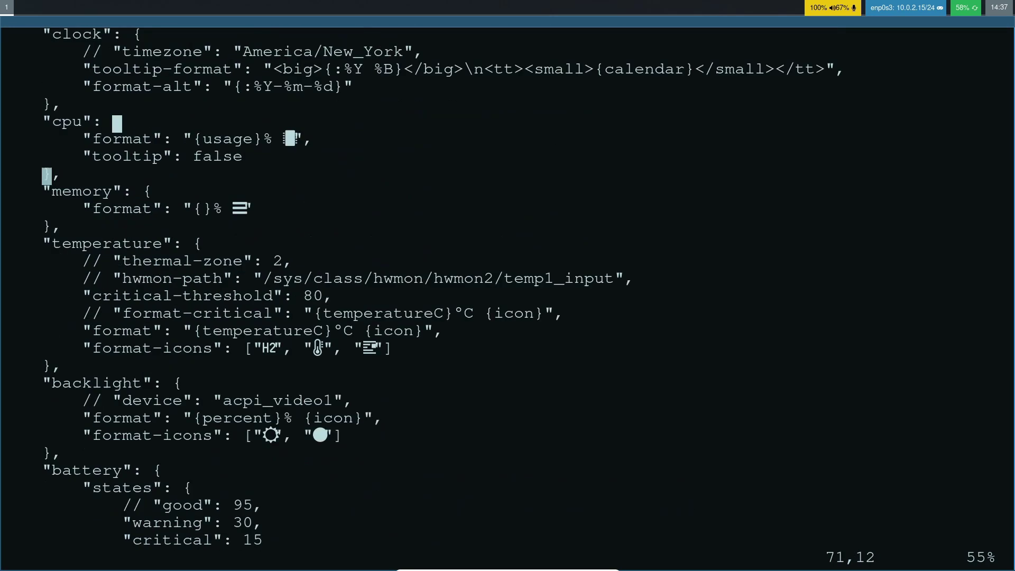
key(k)
key(k)
key(k)
key(k)
key(k)
key(k)
key(k)
key(k)
key(k)
key(k)
key(k)
key(k)
key(k)
key(k)
key(k)
key(k)
key(k)
key(k)
key(k)
key(k)
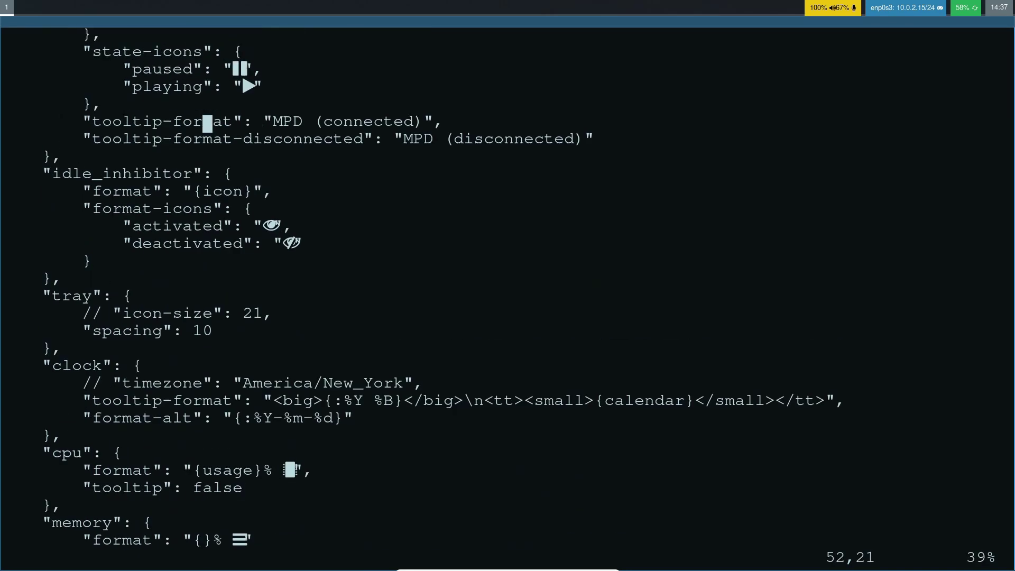
Step: Review the idle_inhibitor and tray blocks down to the start of the clock block
key(j)
key(j)
key(j)
key(j)
key(j)
key(j)
key(j)
key(j)
key(j)
key(j)
key(j)
key(j)
key(j)
key(j)
key(j)
key(j)
key(j)
key(j)
key(j)
key(j)
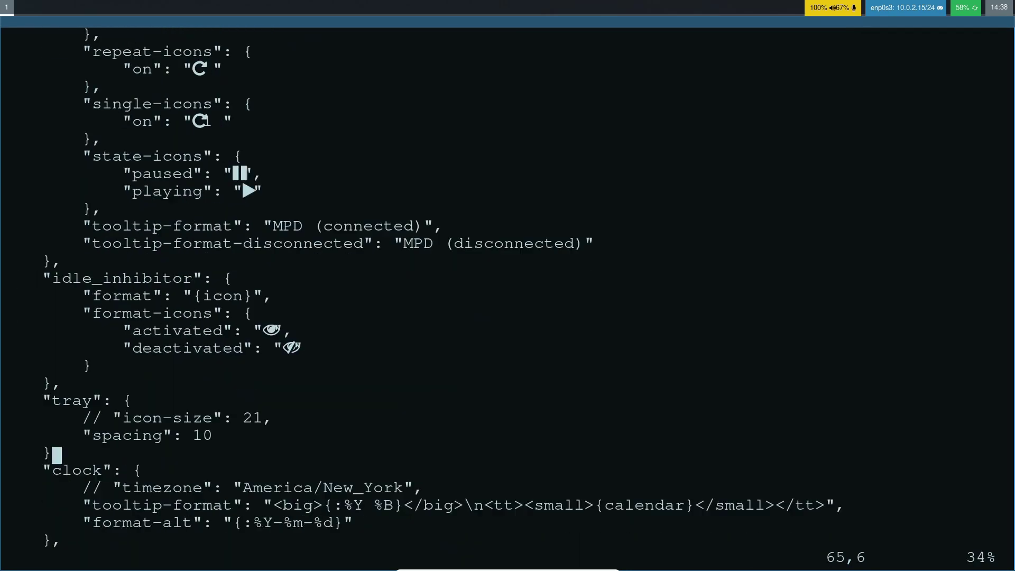
Step: Add a space after the microphone icon in the pulseaudio block's format-source value
key(j)
key(j)
key(j)
key(j)
key(j)
key(j)
key(j)
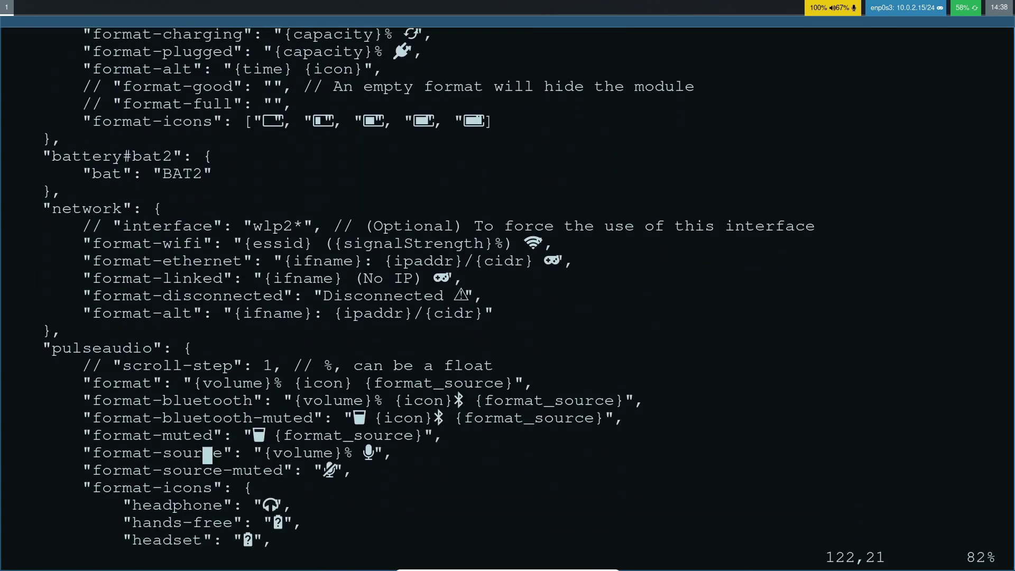
key(j)
key(k)
key(k)
key(l)
key(l)
key(l)
key(l)
key(l)
key(l)
key(l)
key(l)
key(l)
key(l)
key(l)
key(l)
key(l)
key(l)
key(l)
key(l)
key(l)
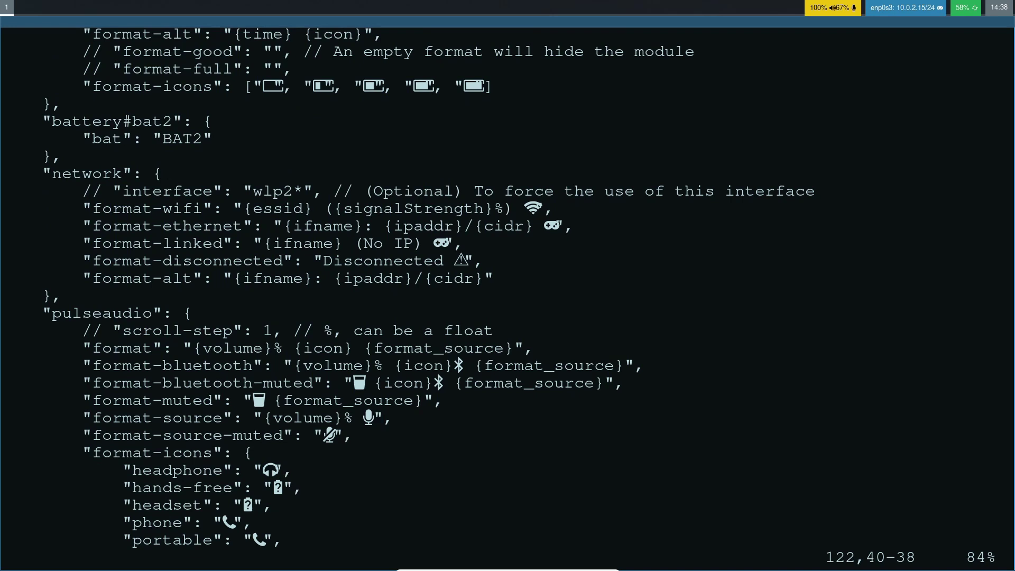
key(i)
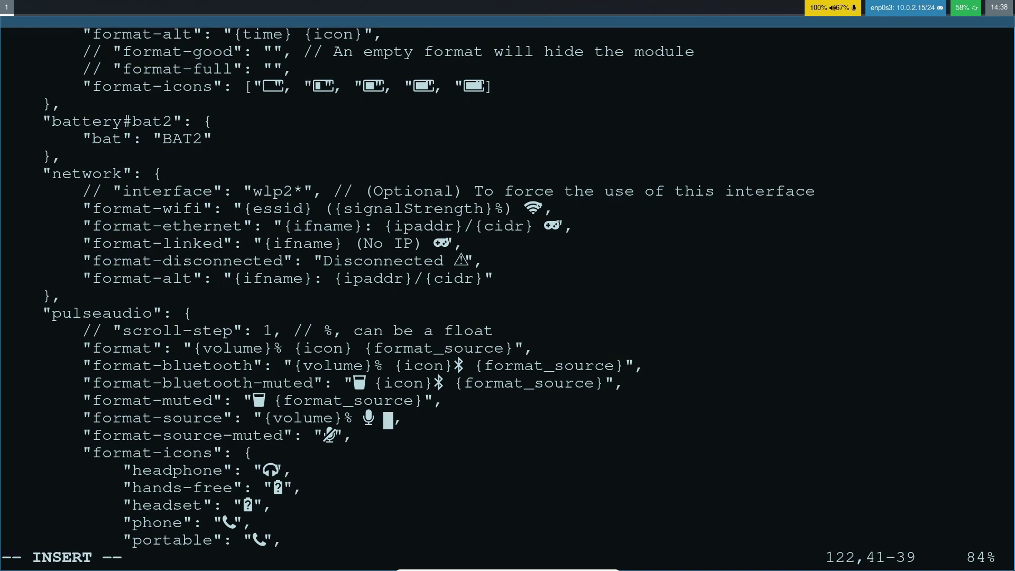
key(Up)
key(Down)
key(Down)
key(Down)
key(Down)
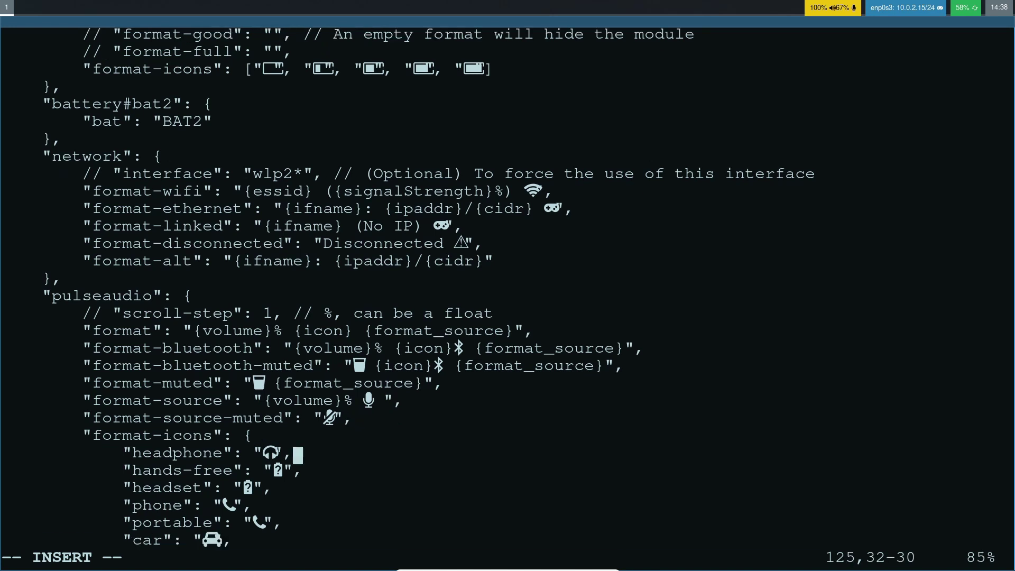
Step: Save the waybar config and reload sway to apply the microphone icon spacing
key(Escape)
text(:w)
key(Return)
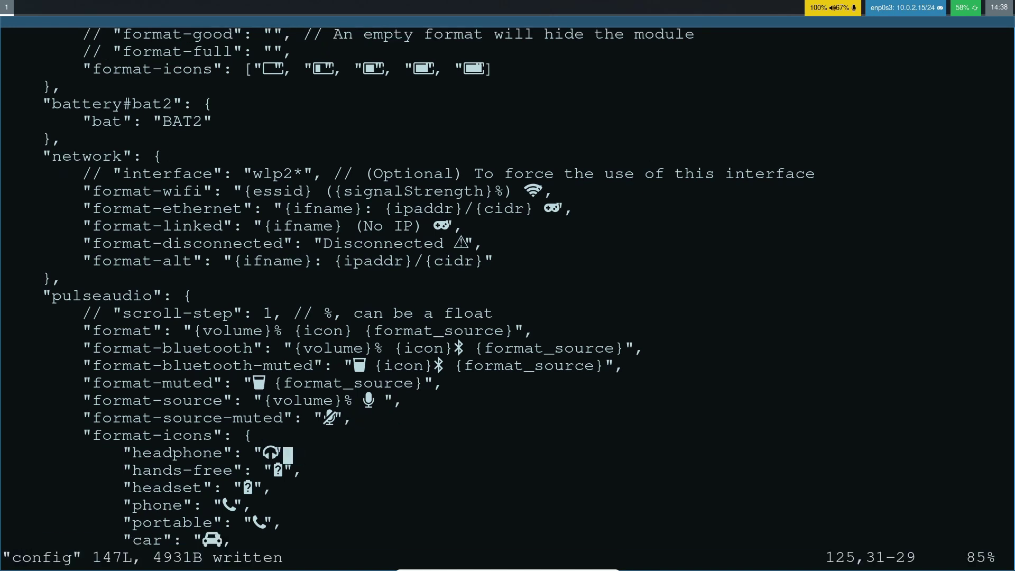
key(super+shift+c)
Step: Review the rest of the pulseaudio block and the custom/media block near the end of the config
key(j)
key(j)
key(j)
key(j)
key(j)
key(j)
key(j)
key(j)
key(j)
key(j)
key(j)
key(j)
key(j)
key(j)
key(j)
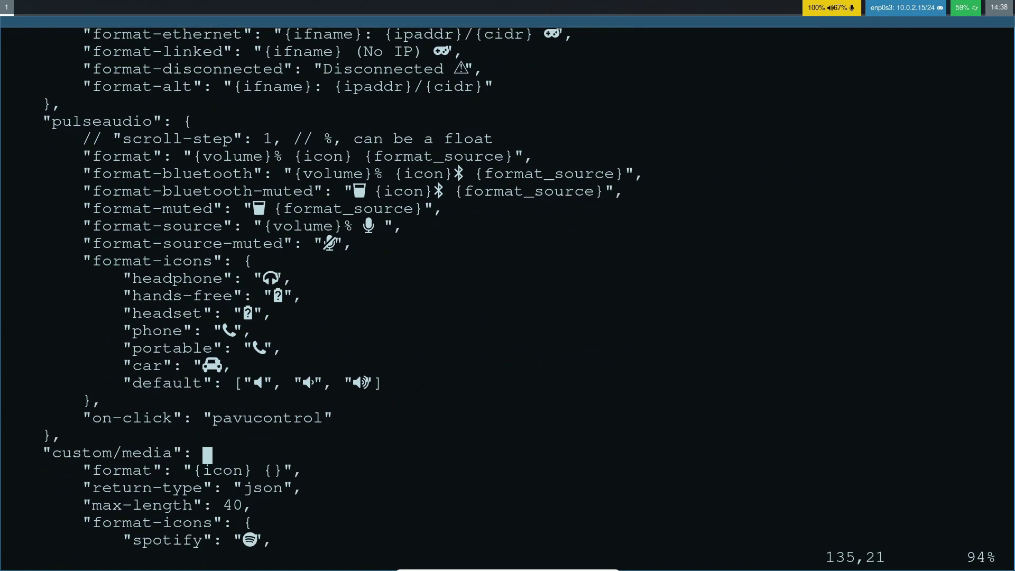
key(j)
key(j)
key(j)
key(j)
key(j)
key(j)
key(j)
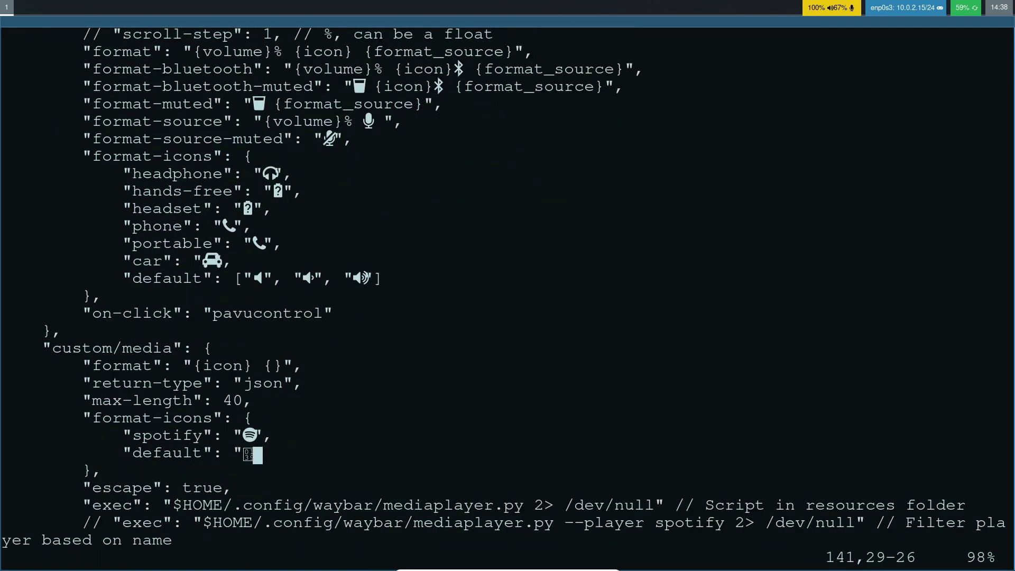
Step: Quit the config file without saving and open style.css from the waybar folder in vim
text(:q!)
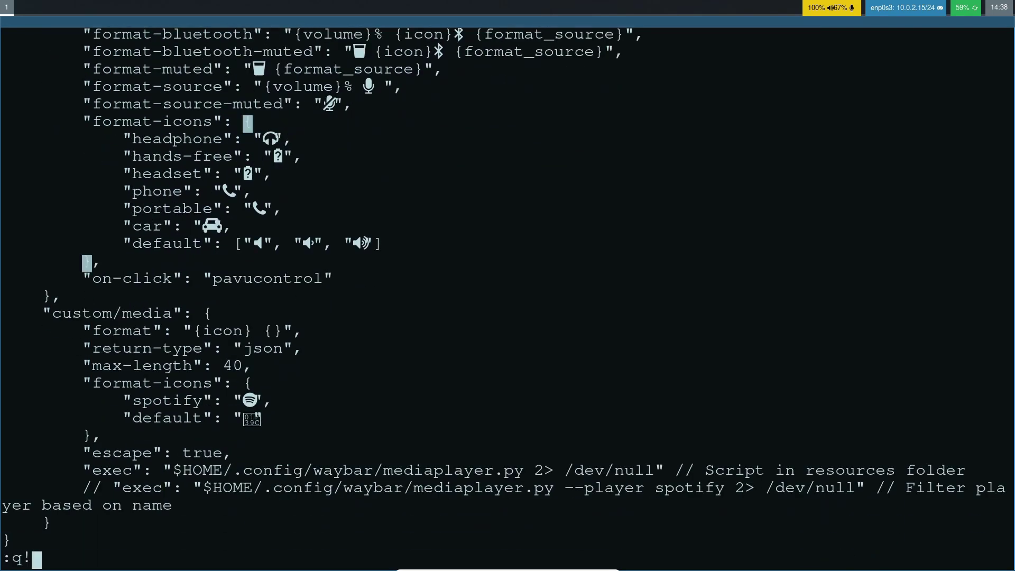
key(Return)
key(Up)
key(Left)
key(Left)
key(Left)
key(Left)
key(Left)
key(ctrl+k)
text(st)
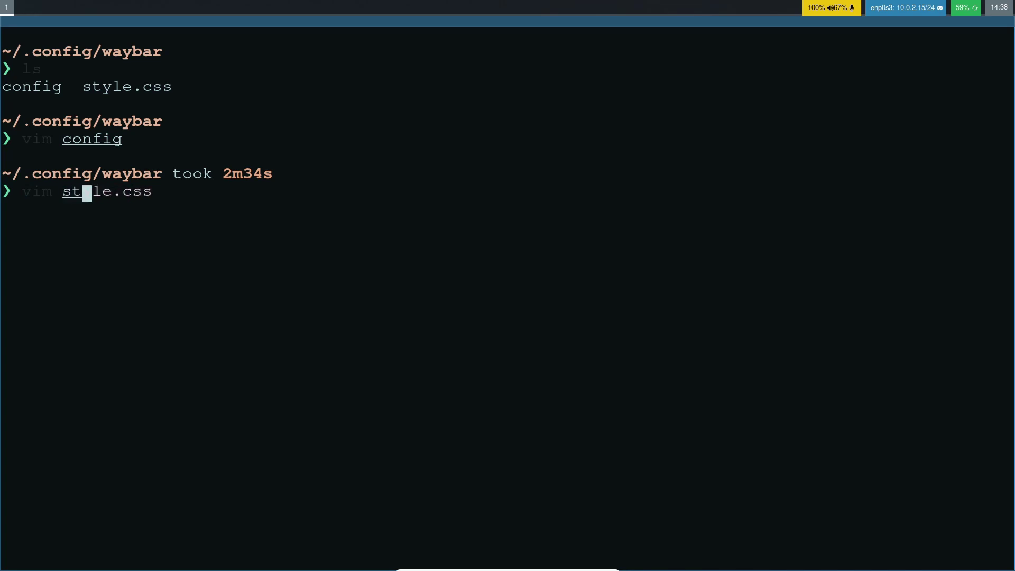
key(Tab)
key(Return)
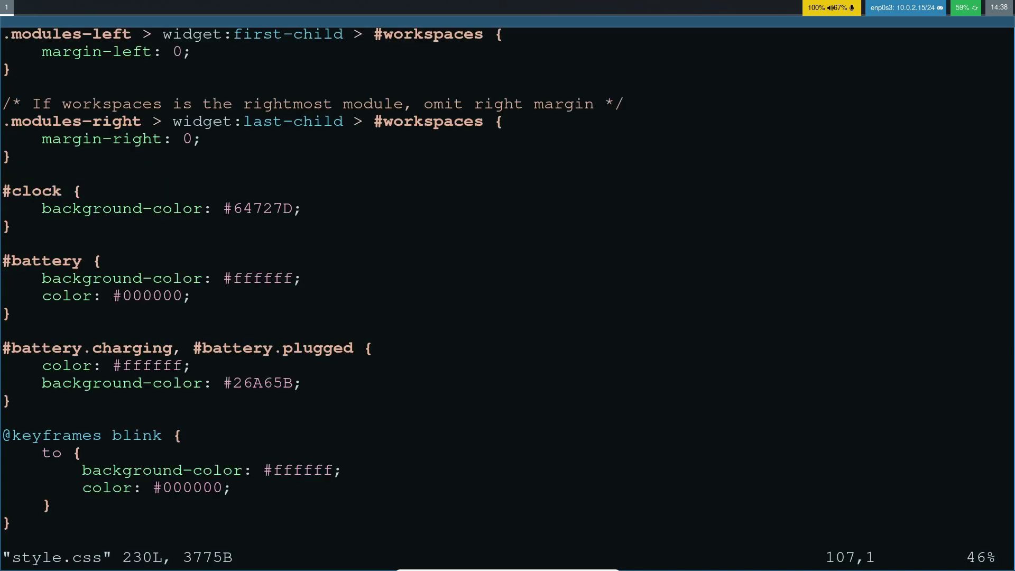
Step: Set font-size to 20px in the global rule at the start of style.css
key(k)
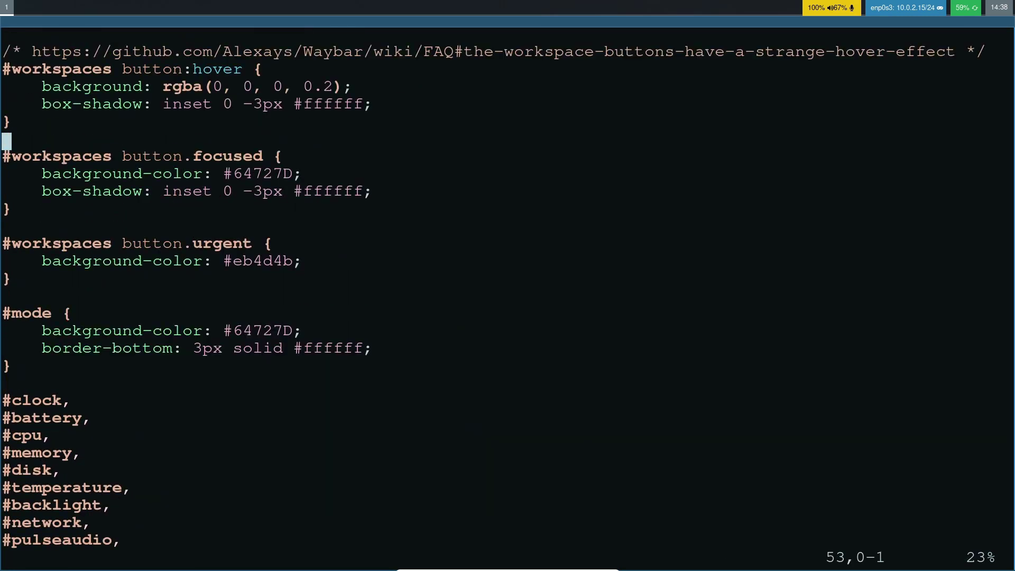
key(k)
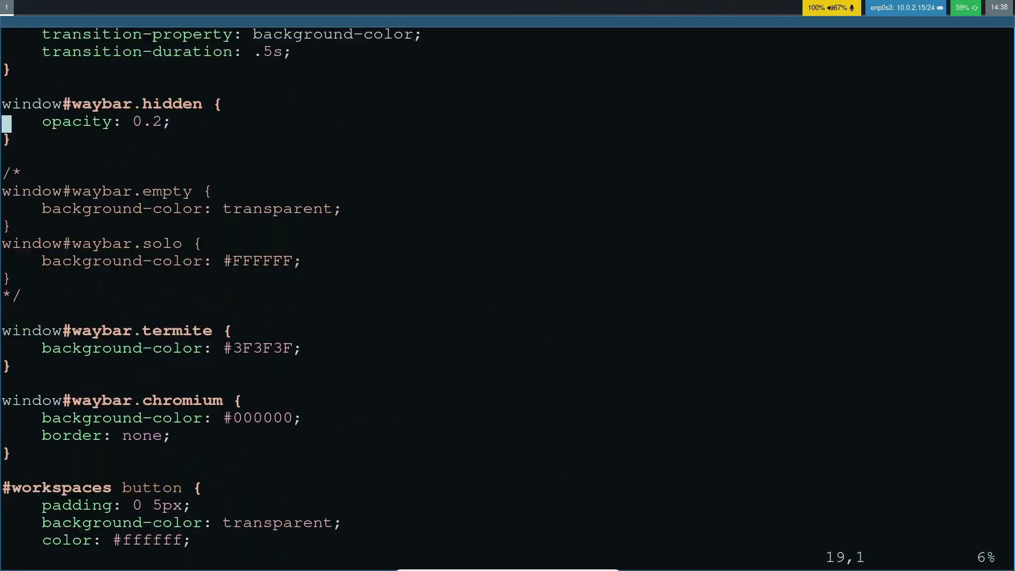
key(k)
key(j)
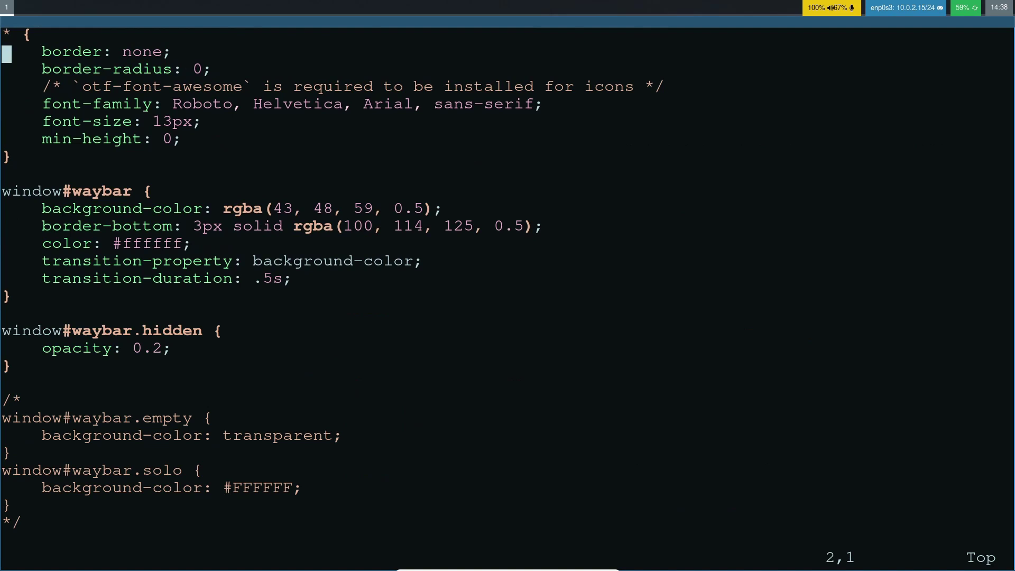
key(k)
key(k)
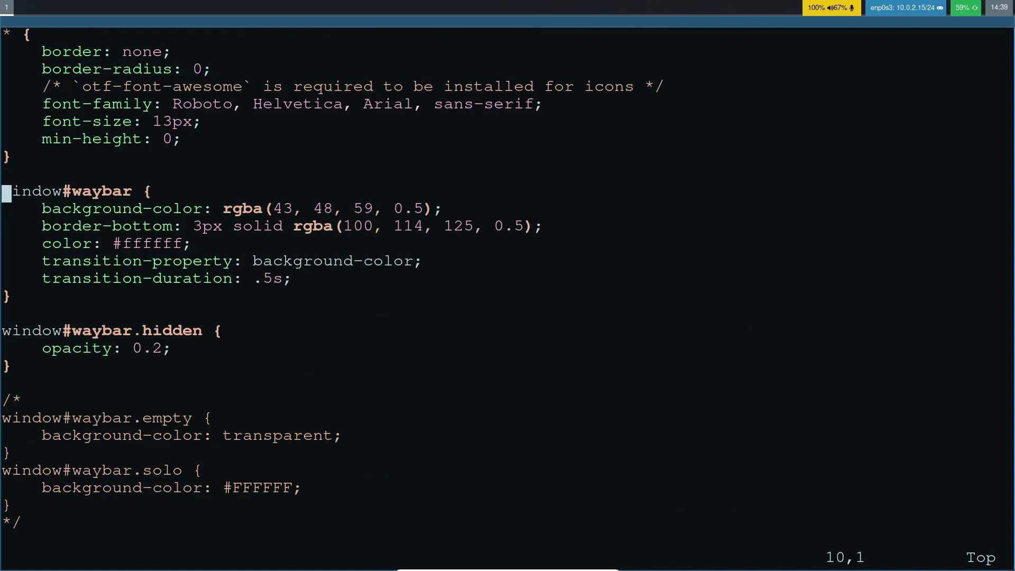
key(j)
key(j)
key(j)
key(j)
key(l)
key(l)
key(l)
key(l)
key(l)
key(l)
key(l)
key(l)
key(l)
key(l)
key(l)
key(l)
key(l)
key(l)
key(l)
key(l)
key(l)
key(l)
key(j)
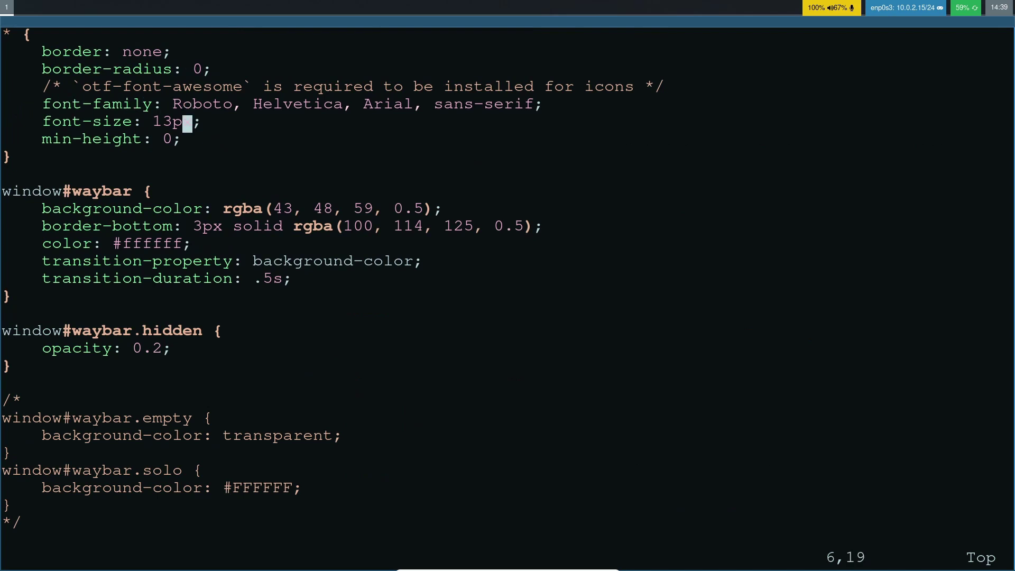
key(h)
key(i)
key(BackSpace)
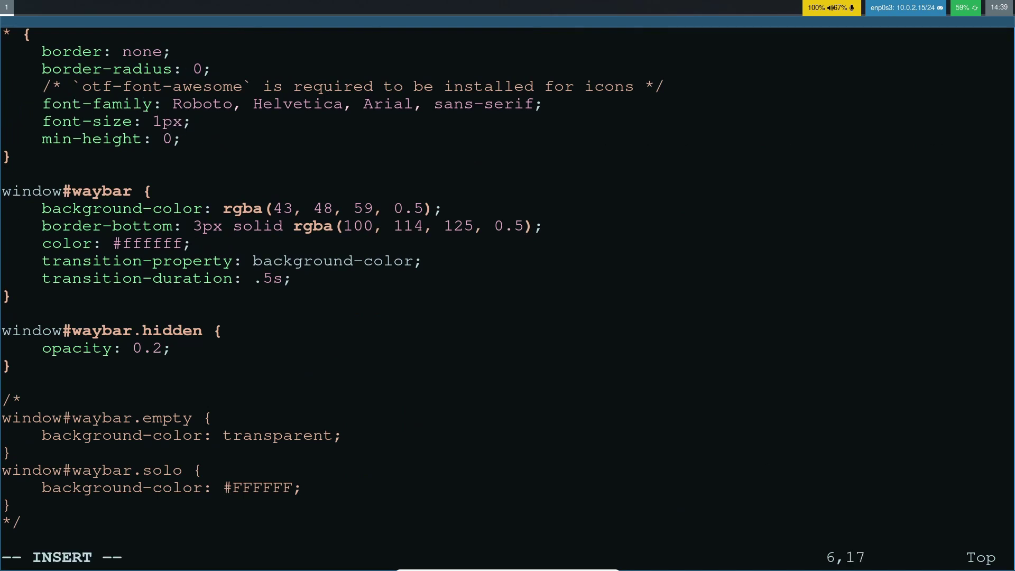
key(BackSpace)
text(20)
key(Escape)
Step: Save style.css and reload sway to apply the new bar font size
text(:w)
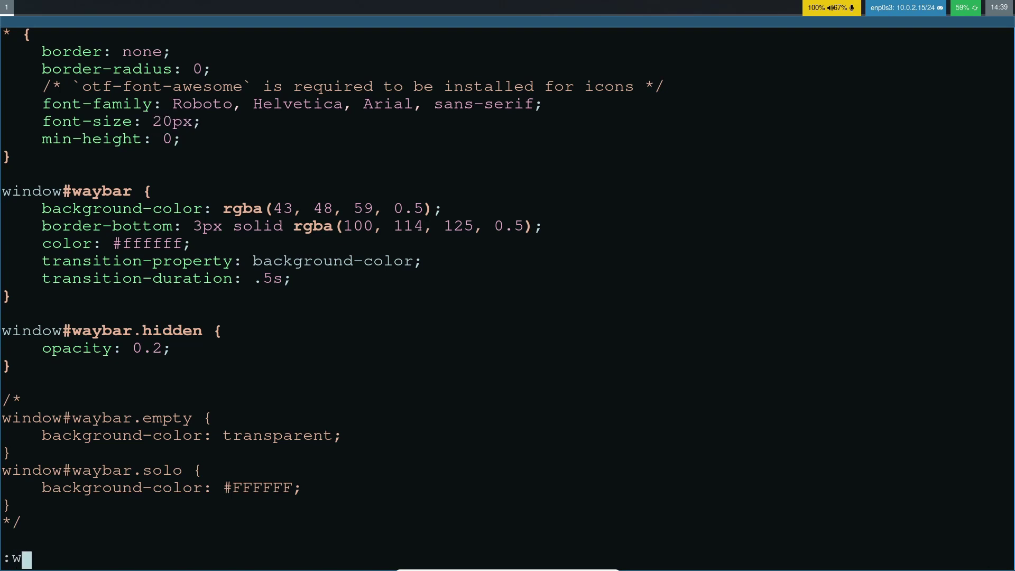
key(Return)
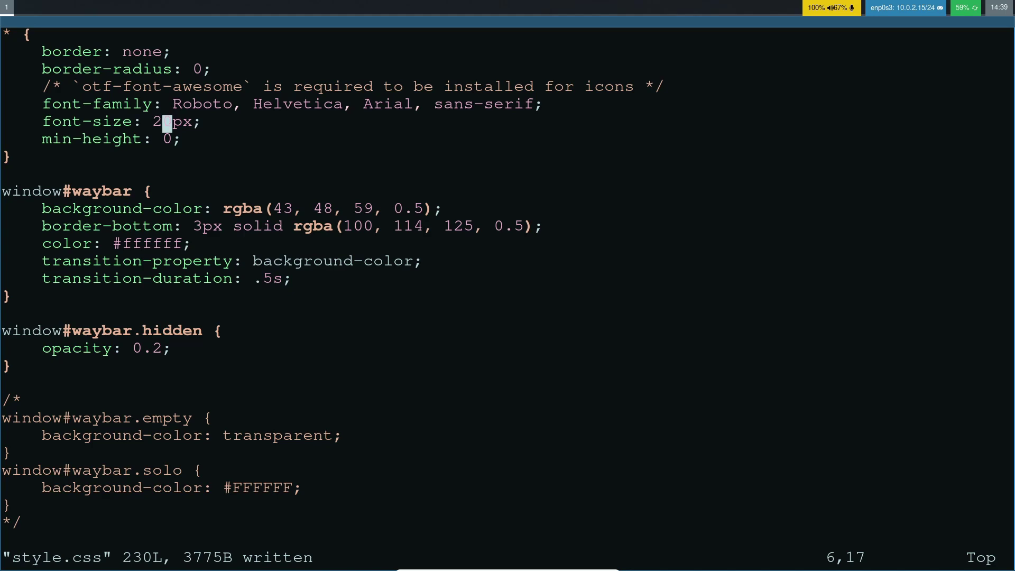
key(super+shift+c)
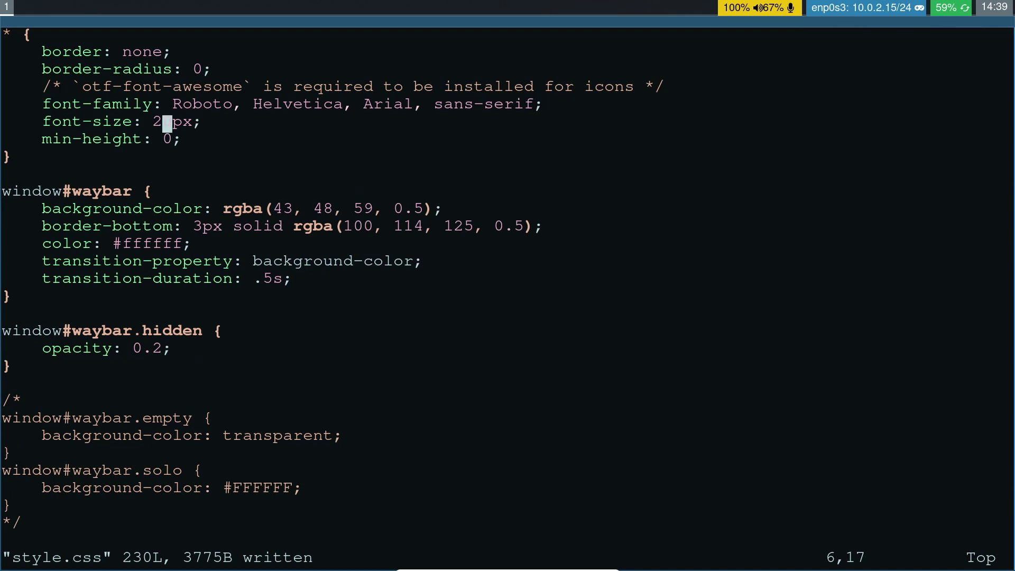
Step: Examine the window#waybar style rules, from the main bar colors through hidden, empty, solo, termite and chromium
key(j)
key(j)
key(j)
key(j)
key(j)
key(j)
key(j)
key(j)
key(j)
key(j)
key(j)
key(j)
key(j)
key(j)
key(j)
key(j)
key(j)
key(j)
key(j)
key(j)
key(j)
key(j)
key(j)
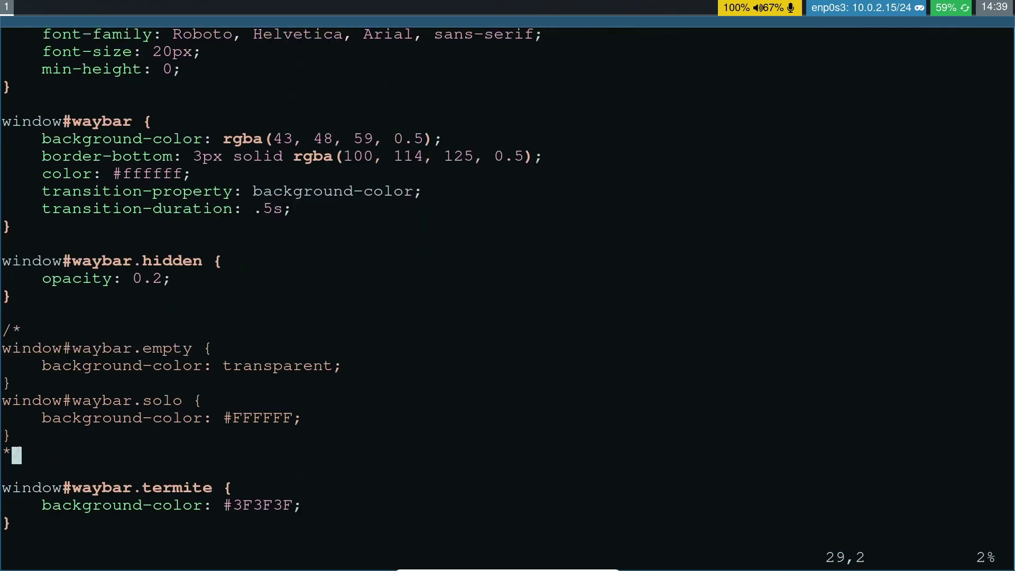
key(j)
key(j)
key(j)
key(j)
key(j)
key(j)
key(j)
key(j)
key(j)
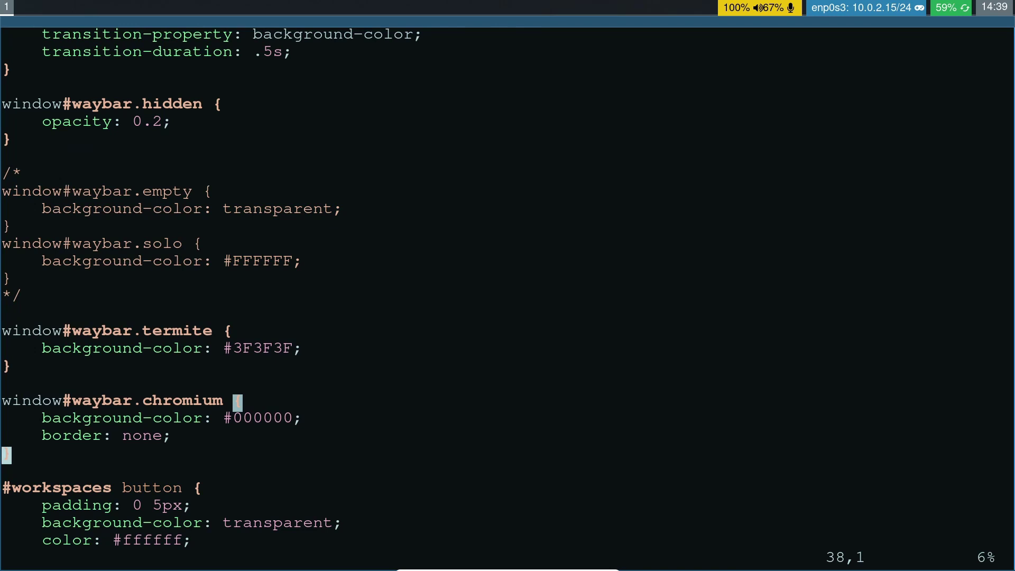
Step: Examine the style.css rules from the #workspaces button through the module padding and margins down to #clock
key(j)
key(j)
key(j)
key(j)
key(j)
key(j)
key(j)
key(j)
key(j)
key(j)
key(j)
key(j)
key(j)
key(j)
key(j)
key(j)
key(j)
key(j)
key(j)
key(j)
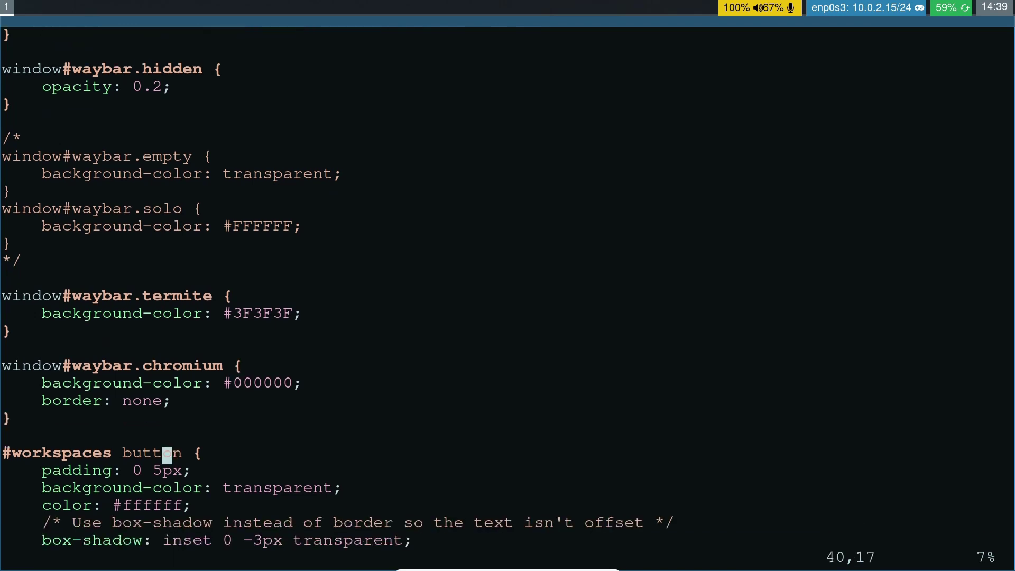
key(j)
key(j)
key(j)
key(j)
key(j)
key(j)
key(j)
key(j)
key(j)
key(j)
key(j)
key(j)
key(j)
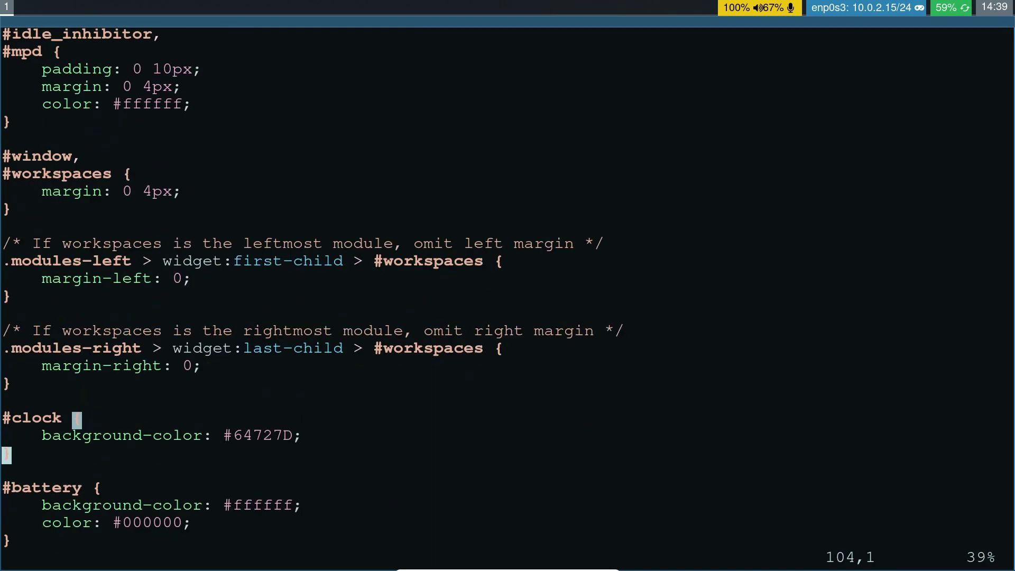
key(j)
key(j)
key(k)
key(k)
key(k)
key(k)
key(k)
key(j)
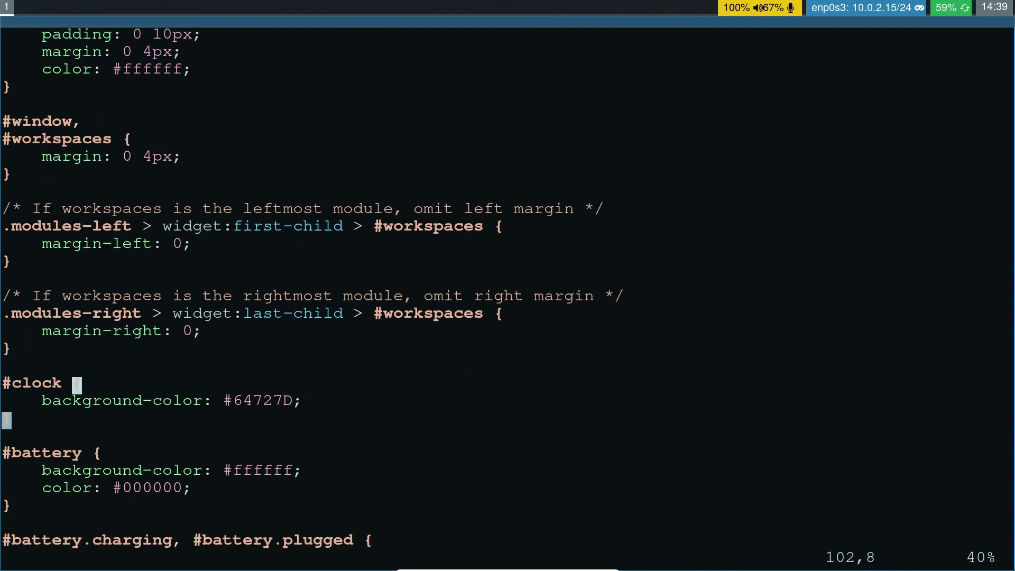
Step: Delete the style rules from #clock down through #custom-media.custom-spotify
key(h)
key(h)
key(h)
key(h)
key(h)
key(h)
key(h)
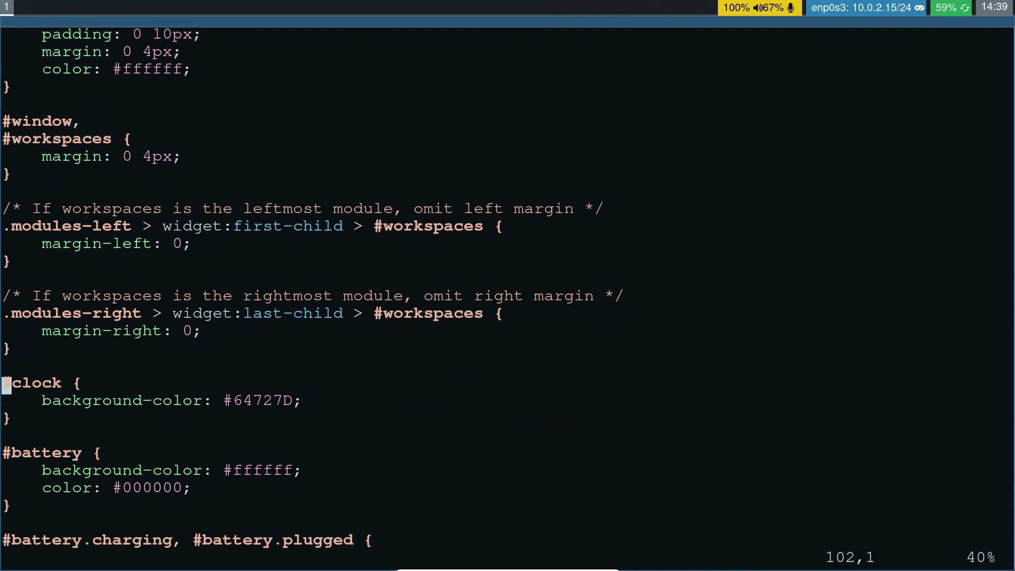
key(d)
key(d)
key(d)
key(d)
key(d)
key(d)
key(d)
key(d)
key(d)
key(d)
key(d)
key(d)
key(d)
key(d)
key(d)
key(d)
key(d)
key(d)
key(d)
key(d)
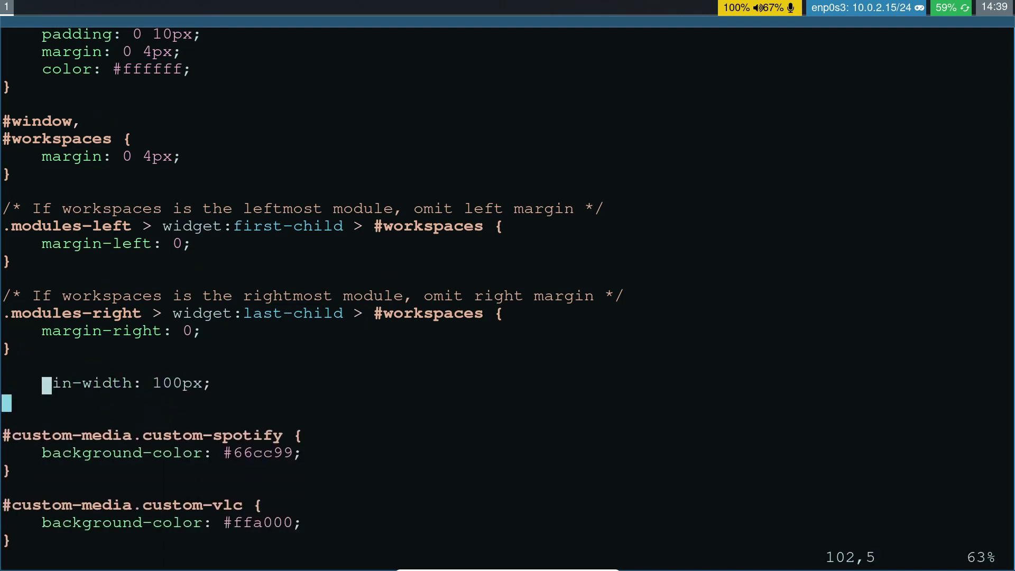
key(j)
key(j)
key(l)
key(l)
key(l)
key(l)
key(l)
key(l)
key(l)
key(l)
key(l)
key(l)
key(l)
key(l)
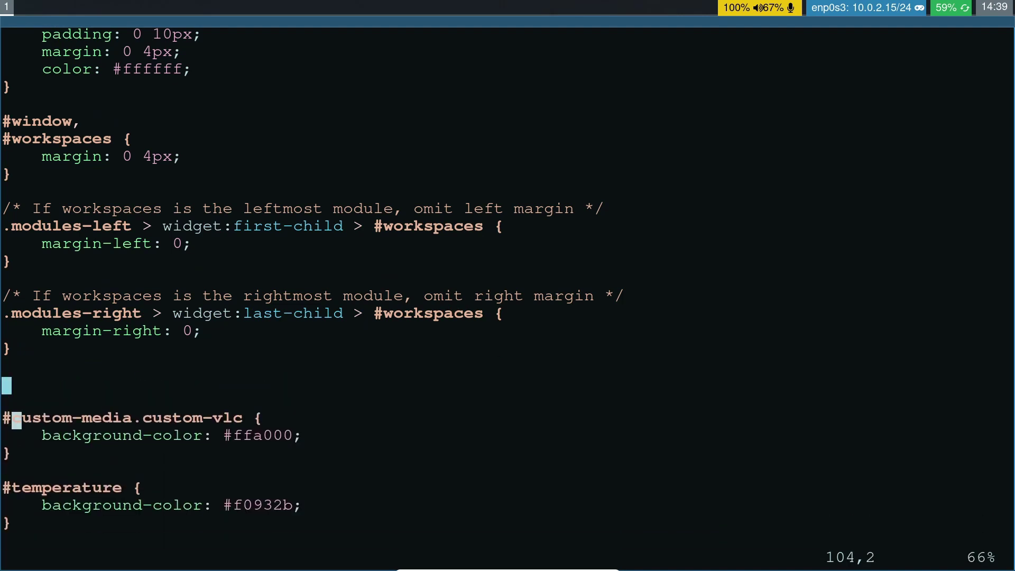
Step: Reload style.css from disk to discard the unsaved deletions
key(j)
key(l)
key(l)
key(l)
key(l)
key(l)
key(l)
key(l)
key(l)
text(:e!)
key(Return)
Step: Set the background-color in the #clock rule to #aabbcc
key(k)
key(j)
key(l)
key(l)
key(l)
key(l)
key(l)
key(l)
key(l)
key(l)
key(l)
key(l)
key(l)
key(l)
key(l)
key(l)
key(l)
key(l)
key(l)
key(l)
key(l)
key(l)
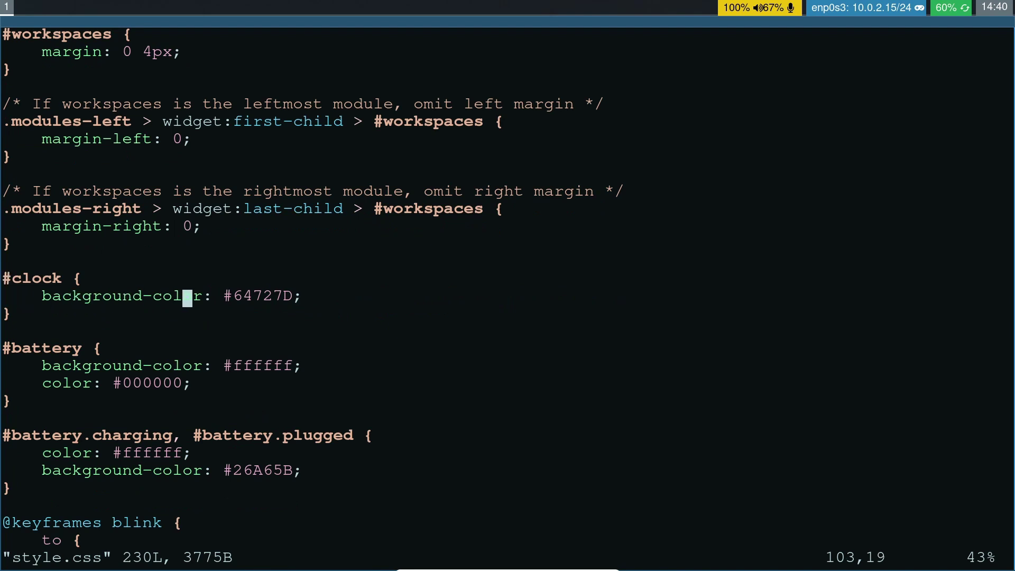
key(l)
key(l)
key(i)
key(BackSpace)
key(BackSpace)
key(BackSpace)
key(BackSpace)
key(BackSpace)
key(BackSpace)
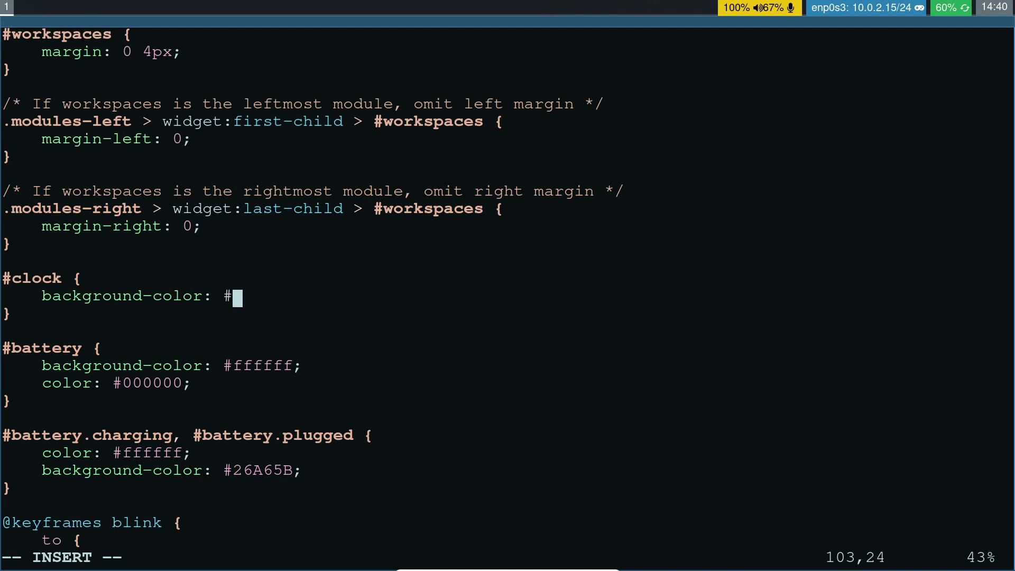
text(aabbcc;)
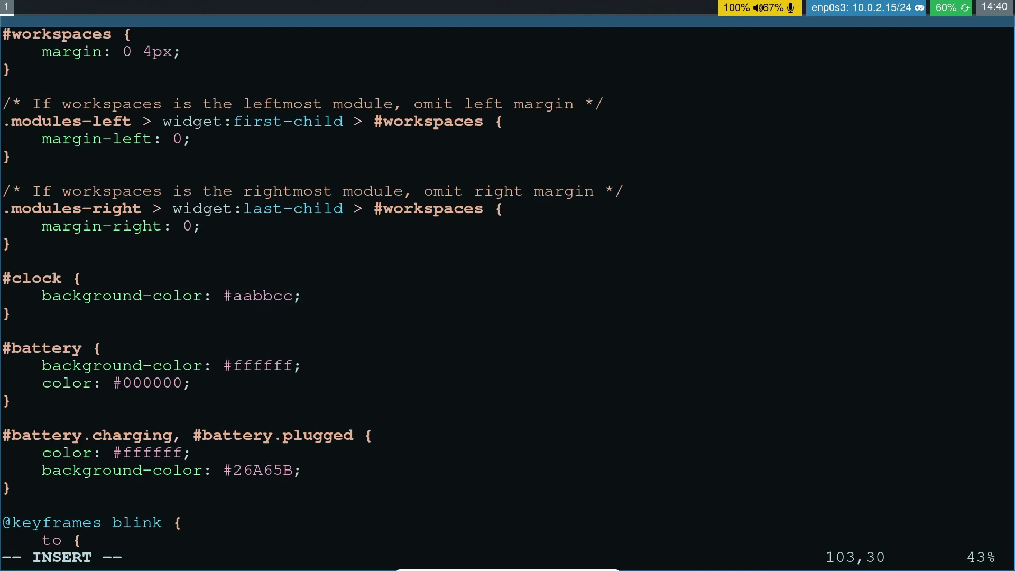
Step: Save style.css and reload sway to apply the new clock background color
key(Escape)
text(:)
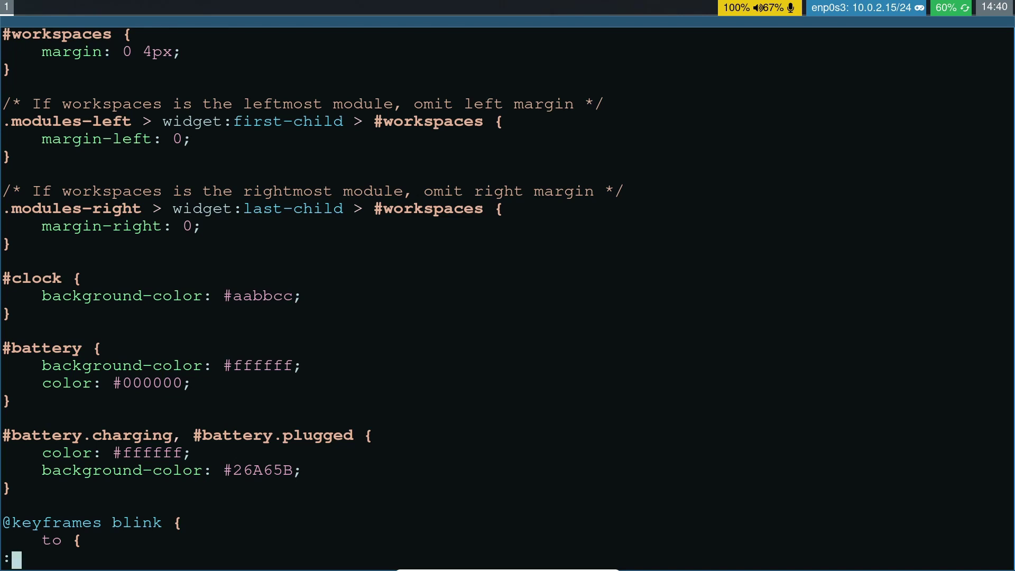
text(w)
key(Return)
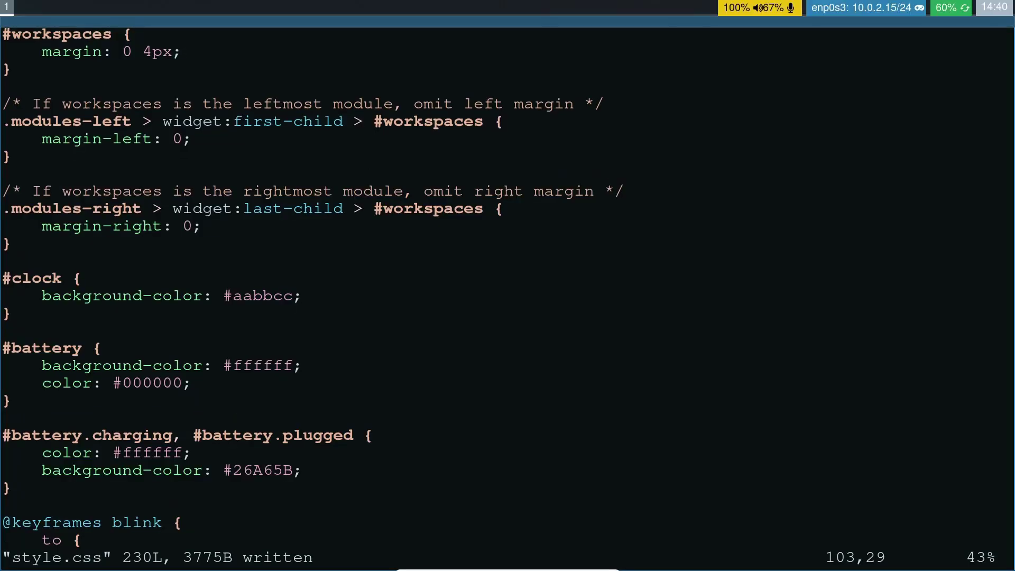
Step: Examine the #battery rules, including charging, plugged, the blink keyframes and critical, down to label:focus
key(j)
key(j)
key(j)
key(j)
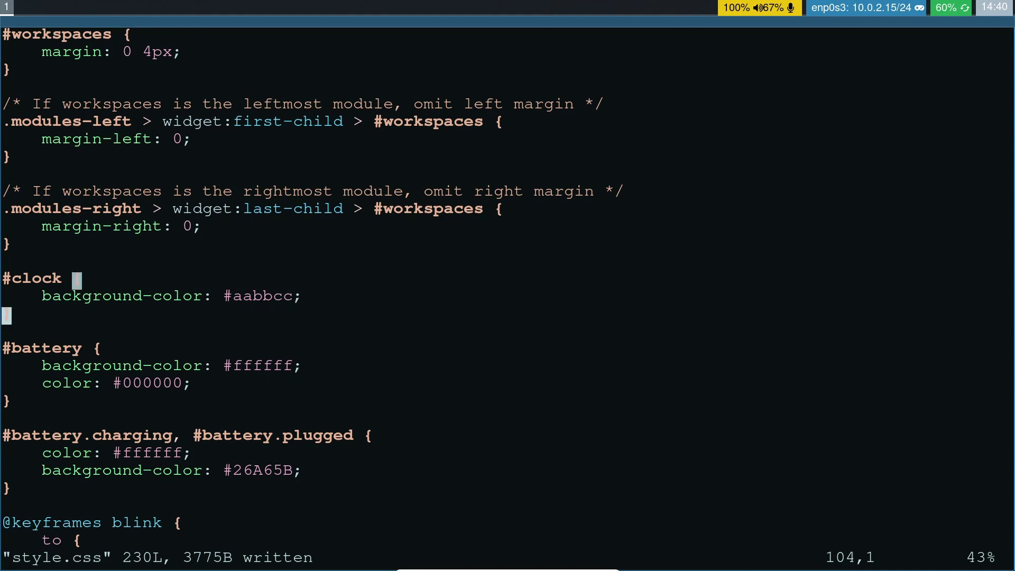
key(k)
key(j)
key(j)
key(j)
key(j)
key(j)
key(j)
key(j)
key(j)
key(j)
key(j)
key(j)
key(j)
key(j)
key(j)
key(j)
key(j)
key(j)
key(j)
key(j)
key(j)
key(j)
key(j)
key(j)
key(j)
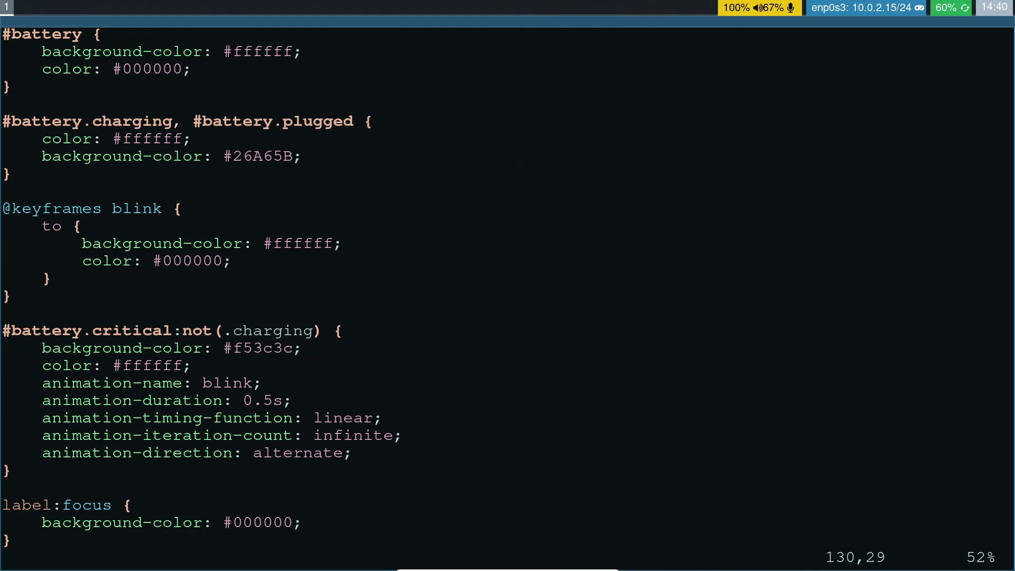
Step: Set the background-color in the #pulseaudio rule to #bbccff
key(j)
key(j)
key(j)
key(j)
key(j)
key(j)
key(j)
key(j)
key(j)
key(j)
key(j)
key(j)
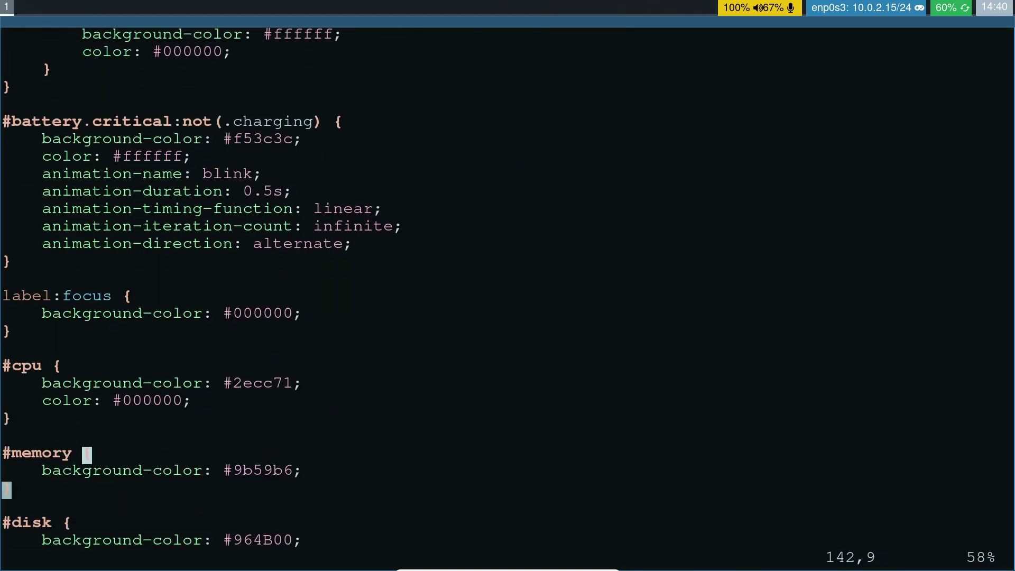
key(j)
key(j)
key(j)
key(j)
key(j)
key(j)
key(j)
key(j)
key(j)
key(j)
key(j)
key(j)
key(j)
key(j)
key(j)
key(j)
key(j)
key(j)
key(j)
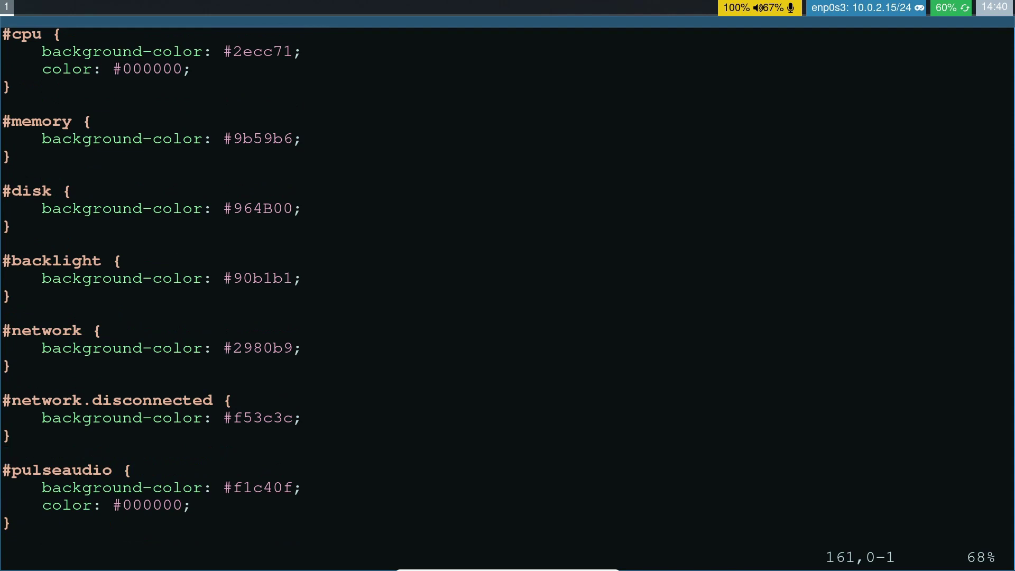
key(j)
key(j)
key(l)
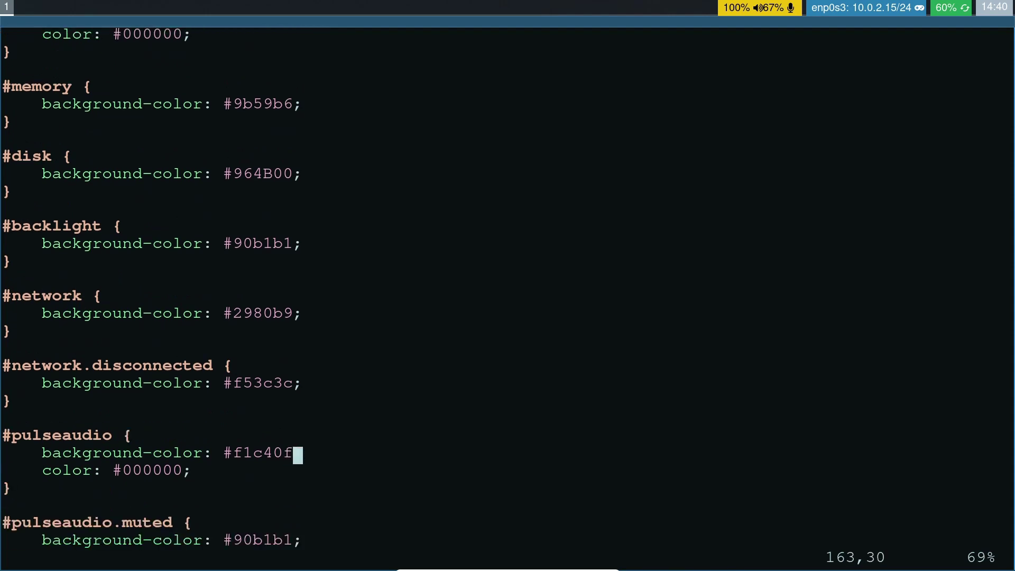
key(i)
key(BackSpace)
key(BackSpace)
key(BackSpace)
key(BackSpace)
key(BackSpace)
key(BackSpace)
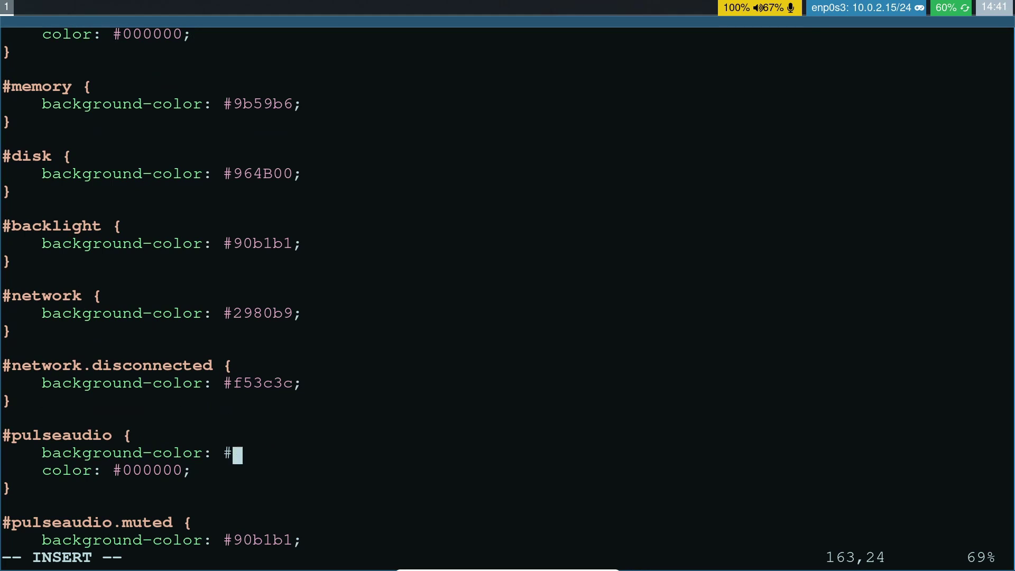
text(bbccff;)
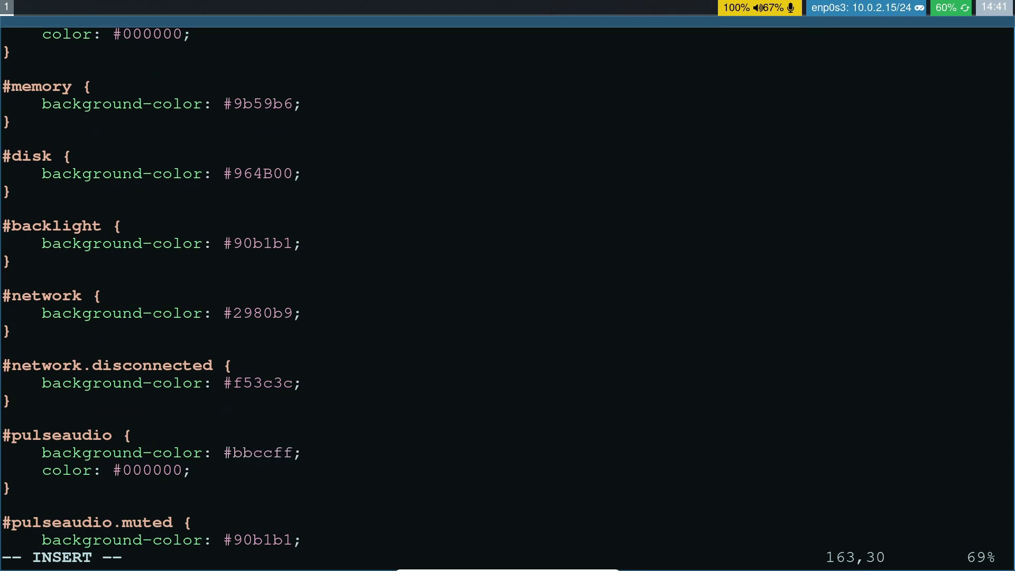
Step: Save style.css and reload sway to apply the new #pulseaudio background color
key(Escape)
text(:w)
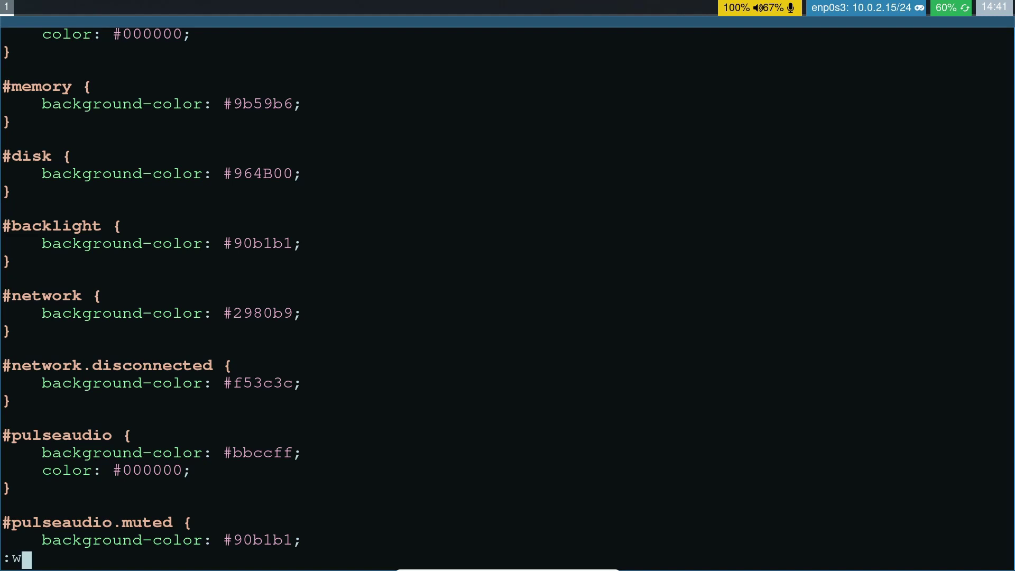
key(Return)
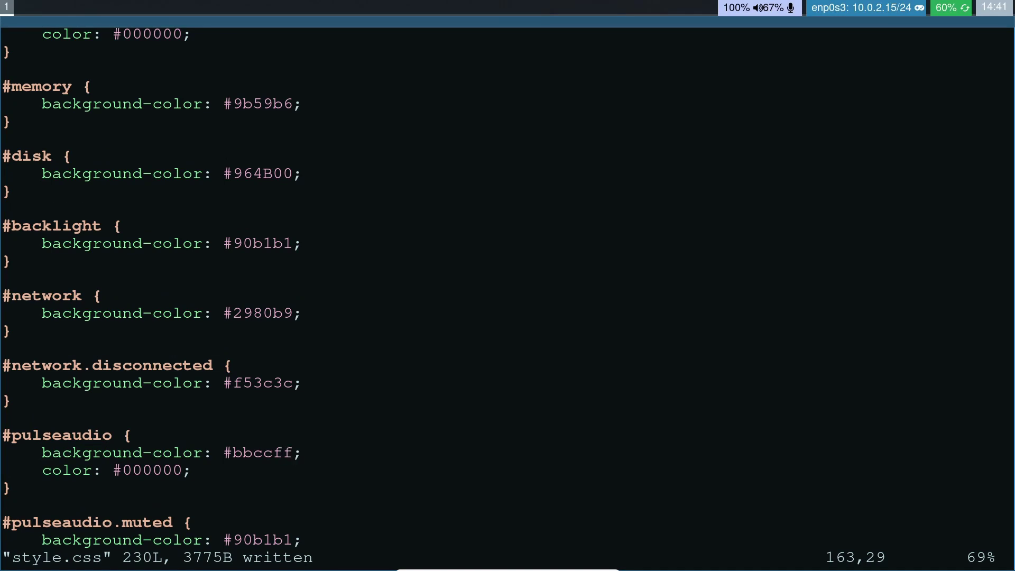
Step: Delete every rule below label:focus in style.css, from #cpu through #language at the end of the file
key(k)
key(k)
key(k)
key(k)
key(k)
key(k)
key(k)
key(k)
key(k)
key(k)
key(k)
key(k)
key(k)
key(k)
key(k)
key(k)
key(k)
key(k)
key(k)
key(k)
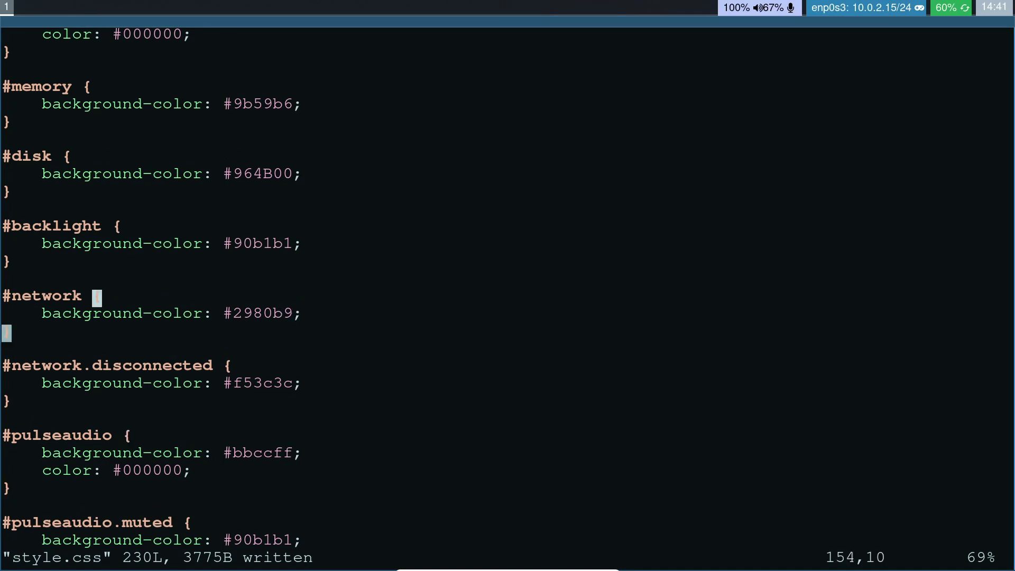
key(k)
key(j)
click(188, 262)
text(;)
key(Escape)
key(k)
key(k)
key(k)
key(j)
key(j)
key(k)
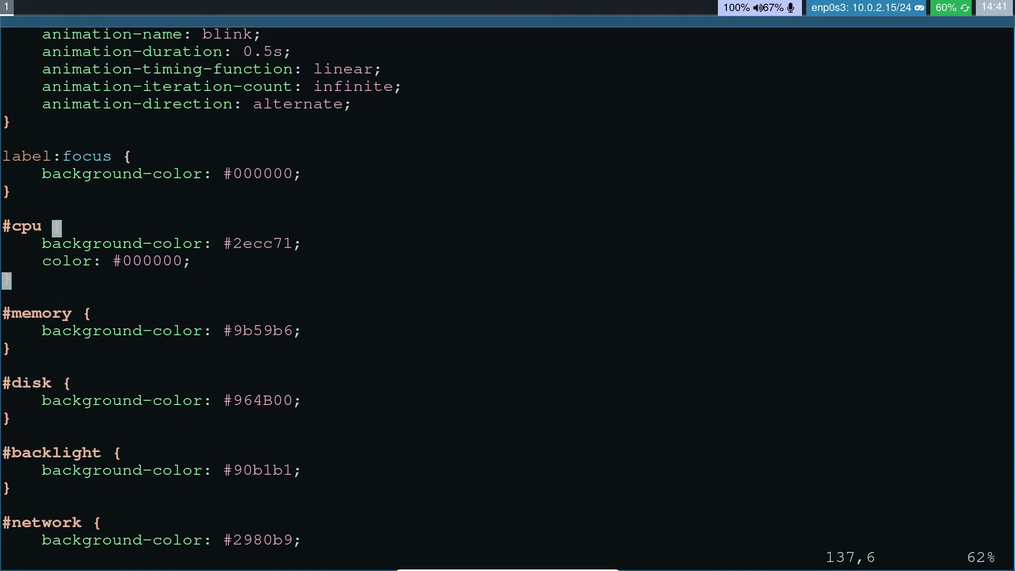
key(d)
key(d)
key(d)
key(d)
key(d)
key(d)
key(d)
key(d)
key(d)
key(d)
key(d)
key(d)
key(d)
key(d)
key(d)
key(d)
key(d)
key(d)
key(d)
key(d)
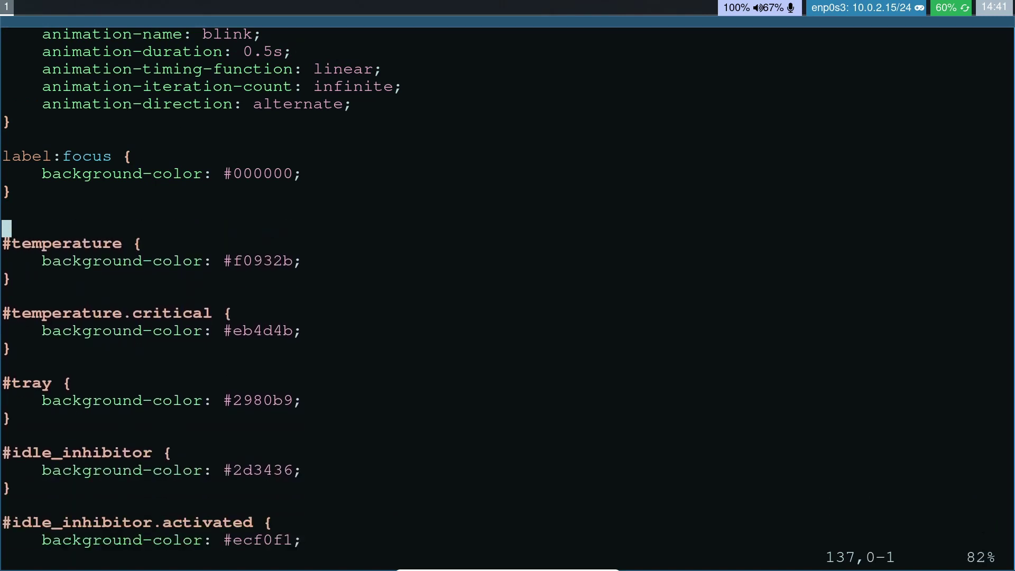
key(d)
key(d)
key(d)
key(d)
key(d)
key(d)
key(d)
key(d)
key(d)
key(d)
key(d)
key(d)
key(d)
key(d)
key(d)
key(d)
key(d)
key(d)
key(d)
key(d)
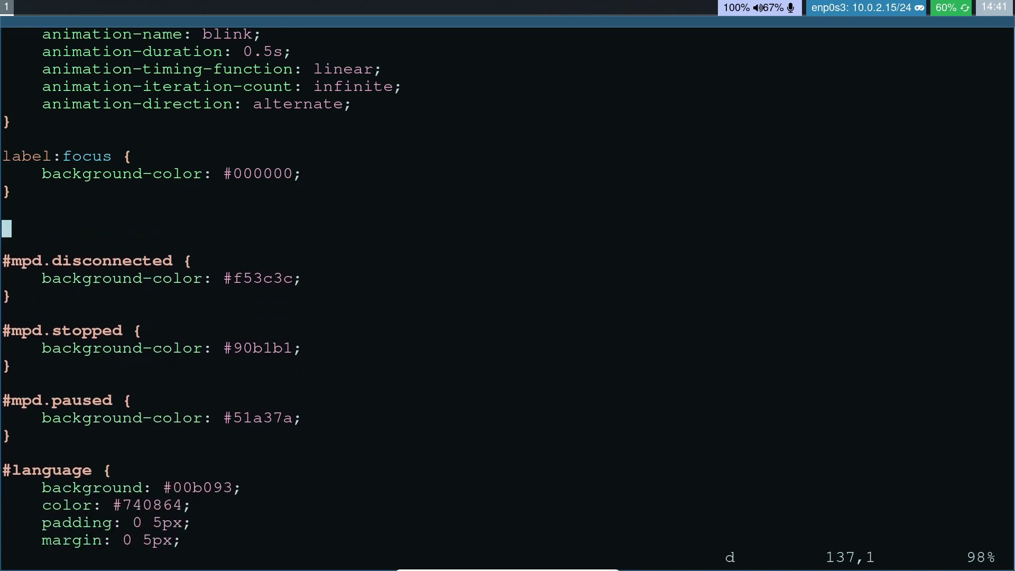
key(d)
key(d)
key(d)
key(d)
key(d)
key(d)
key(d)
key(d)
key(d)
key(d)
key(d)
key(d)
key(d)
key(d)
key(d)
key(d)
key(d)
key(d)
key(d)
key(d)
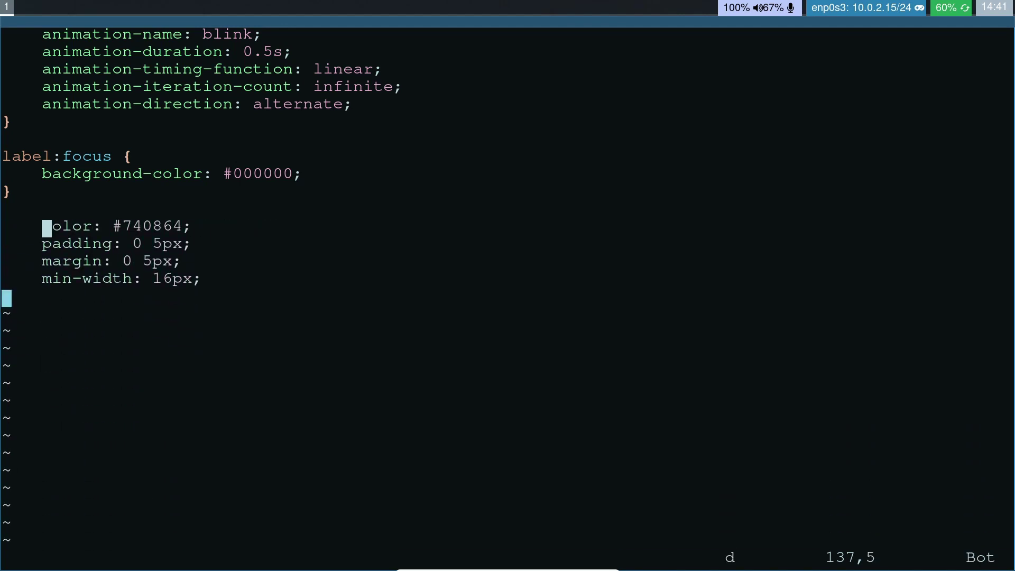
key(d)
key(d)
key(d)
key(d)
key(d)
key(d)
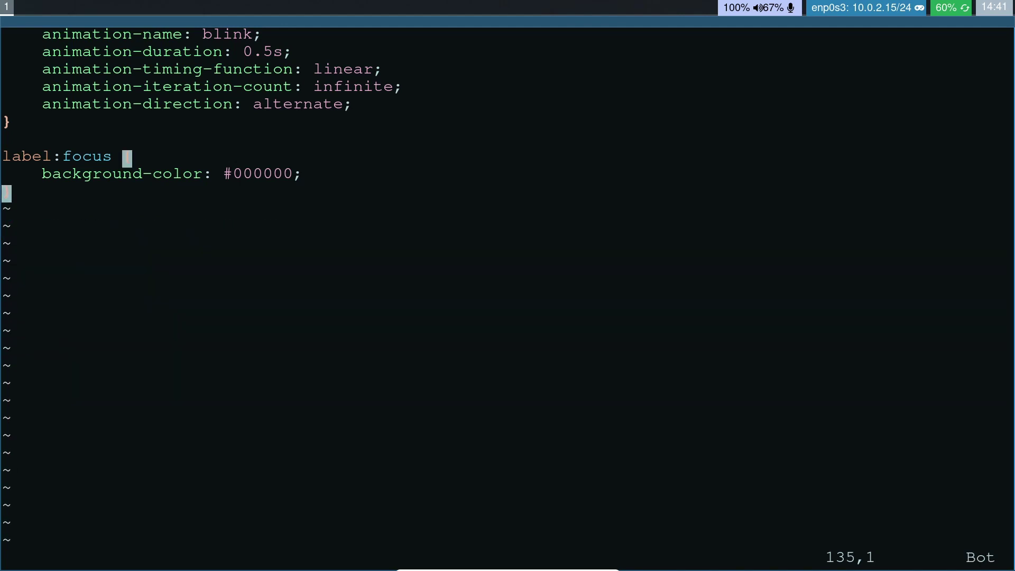
Step: Save style.css and reload sway to apply the removal of the module rules
text(:w)
key(Return)
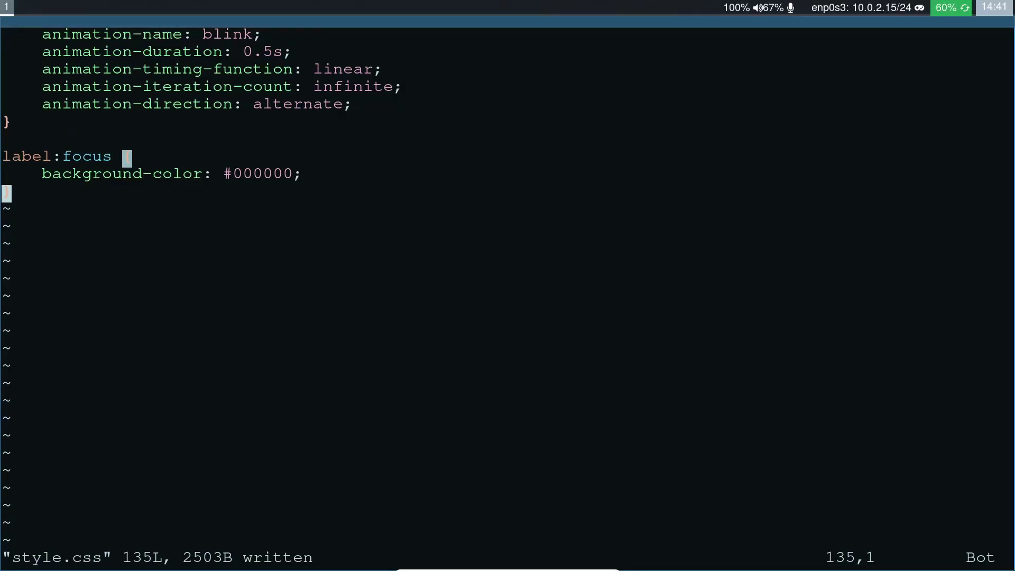
Step: Delete every rule from #clock through label:focus at the end of style.css
key(k)
key(k)
key(k)
key(k)
key(k)
key(k)
key(k)
key(k)
key(k)
key(k)
key(k)
key(k)
key(k)
key(k)
key(k)
key(k)
key(k)
key(k)
key(k)
key(k)
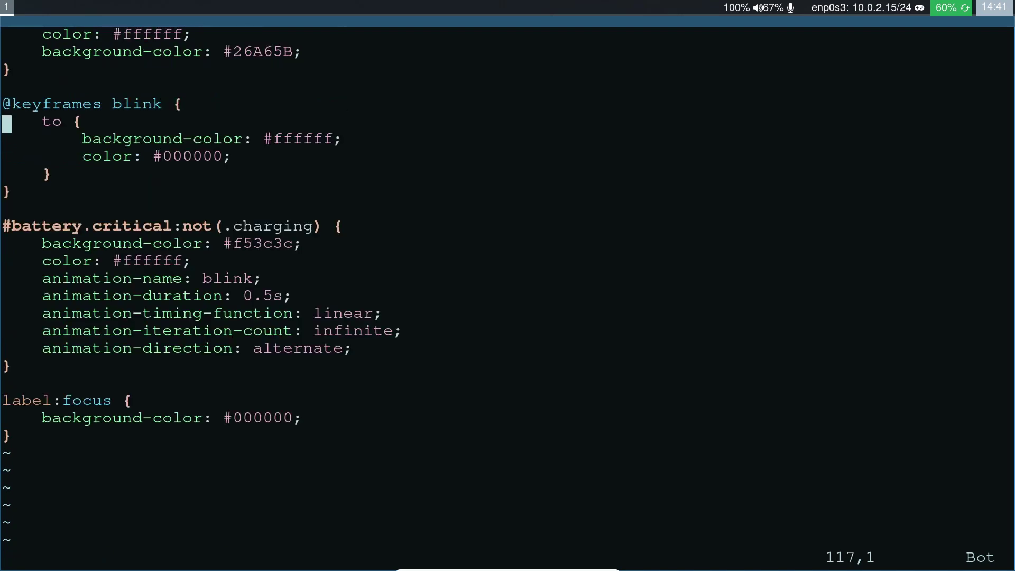
key(k)
key(k)
key(k)
key(k)
key(k)
key(k)
key(k)
key(k)
key(k)
key(k)
key(k)
key(k)
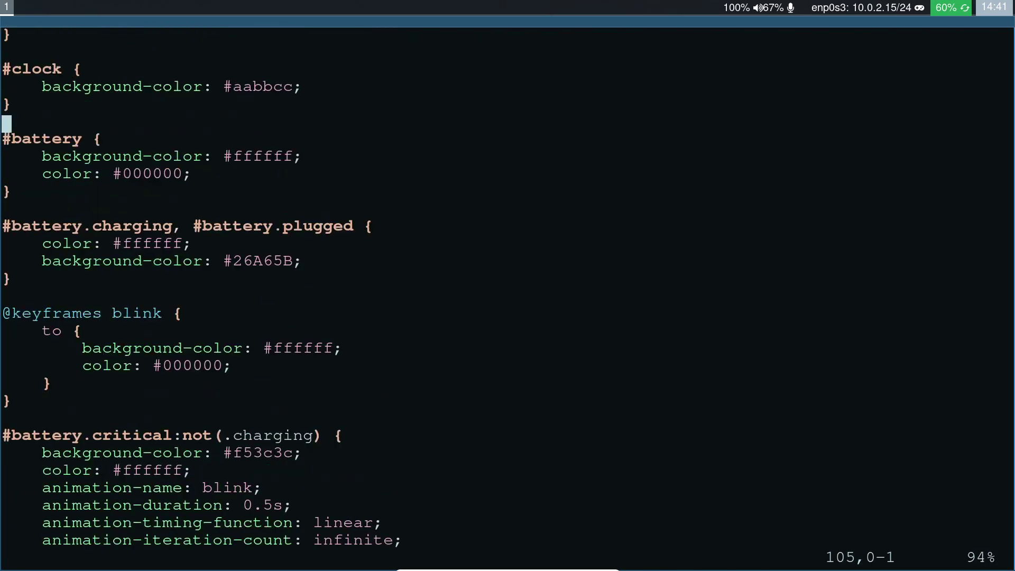
key(k)
key(j)
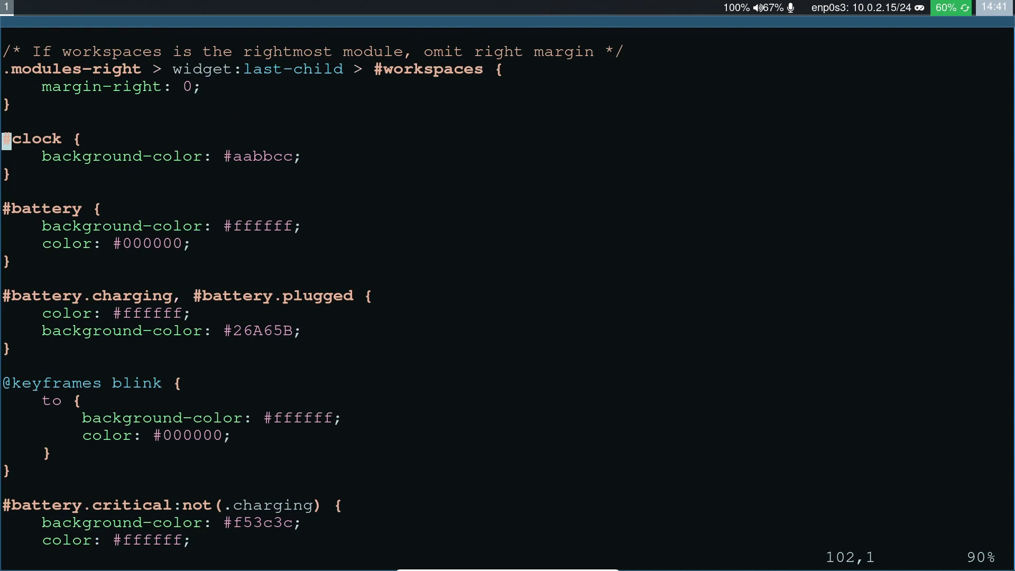
key(d)
key(d)
key(d)
key(d)
key(d)
key(d)
key(d)
key(d)
key(d)
key(d)
key(d)
key(d)
key(d)
key(d)
key(d)
key(d)
key(d)
key(d)
key(d)
key(d)
key(d)
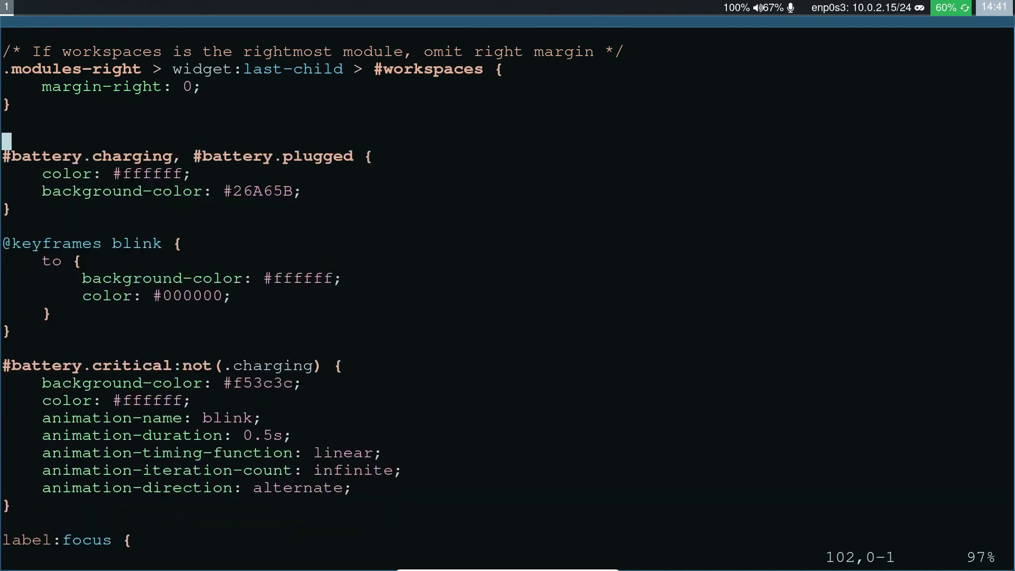
key(d)
key(d)
key(d)
key(d)
key(d)
key(d)
key(d)
key(d)
key(d)
key(d)
key(d)
key(d)
key(d)
key(d)
key(d)
key(d)
key(d)
key(d)
key(d)
key(d)
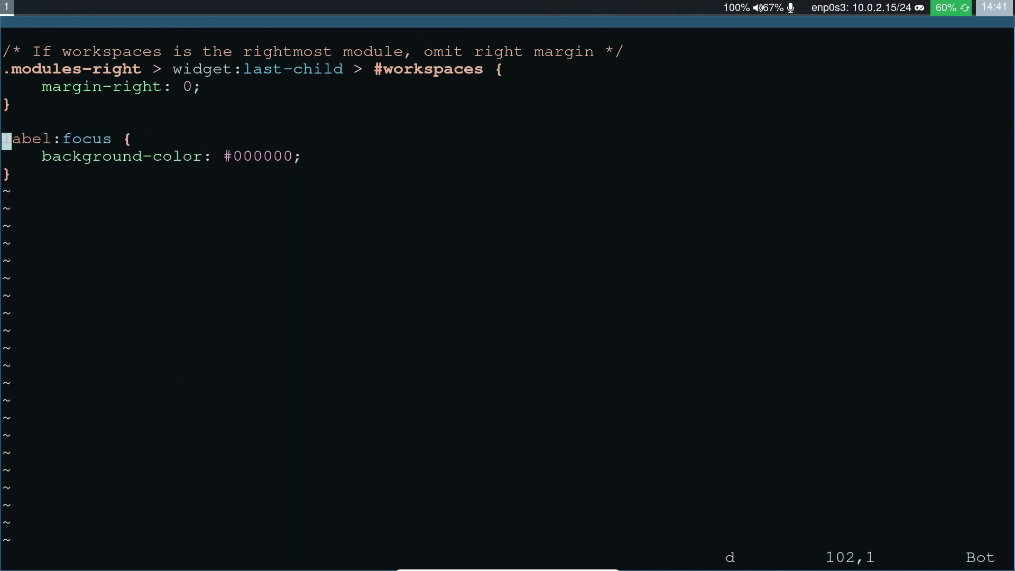
key(d)
key(d)
key(d)
Step: Save style.css and close the terminal window it is open in
key(Escape)
text(:w)
key(Return)
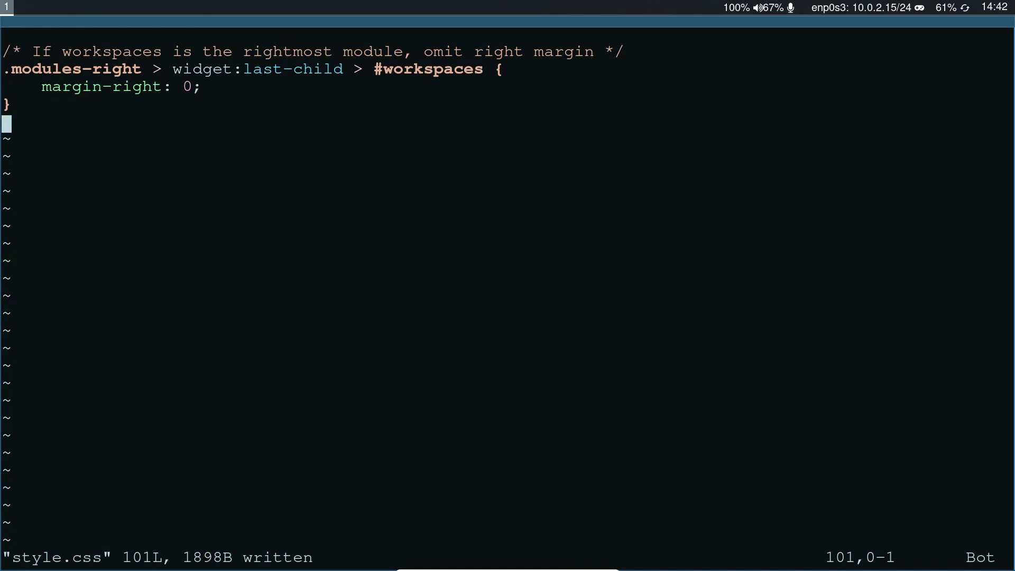
key(super+shift+q)
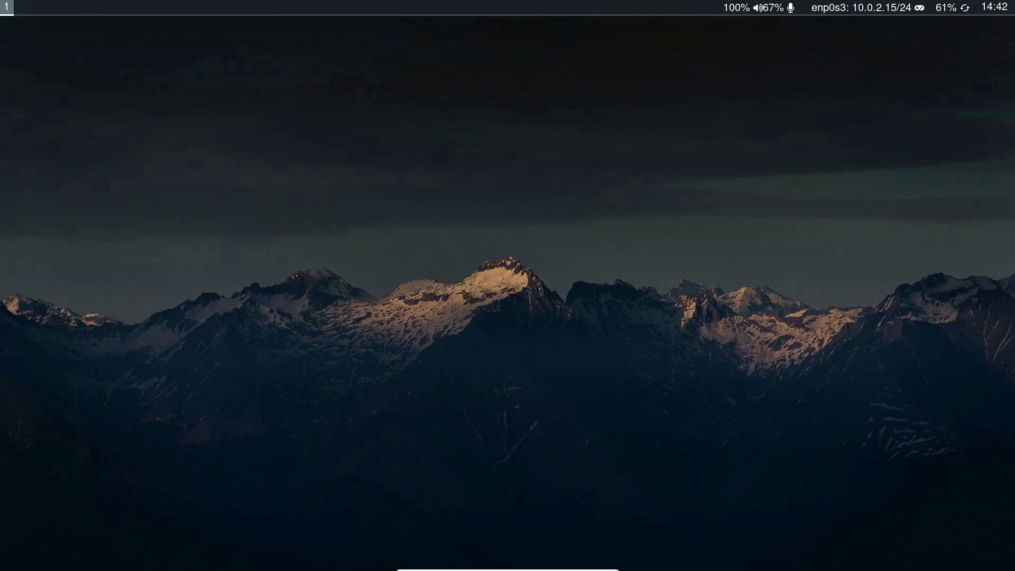
Step: Open a new terminal and change to the .config/waybar directory
key(super+Return)
key(Up)
key(Up)
key(ctrl+u)
text(rm)
key(Up)
key(Up)
key(ctrl+w)
key(Right)
key(Return)
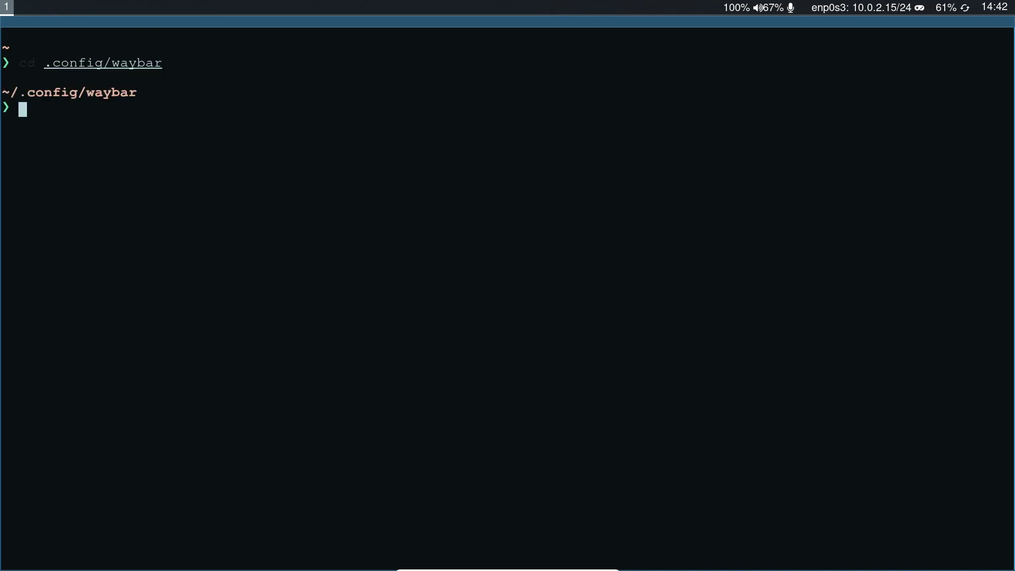
Step: Open style.css in vim and go to the first line of the file
key(Up)
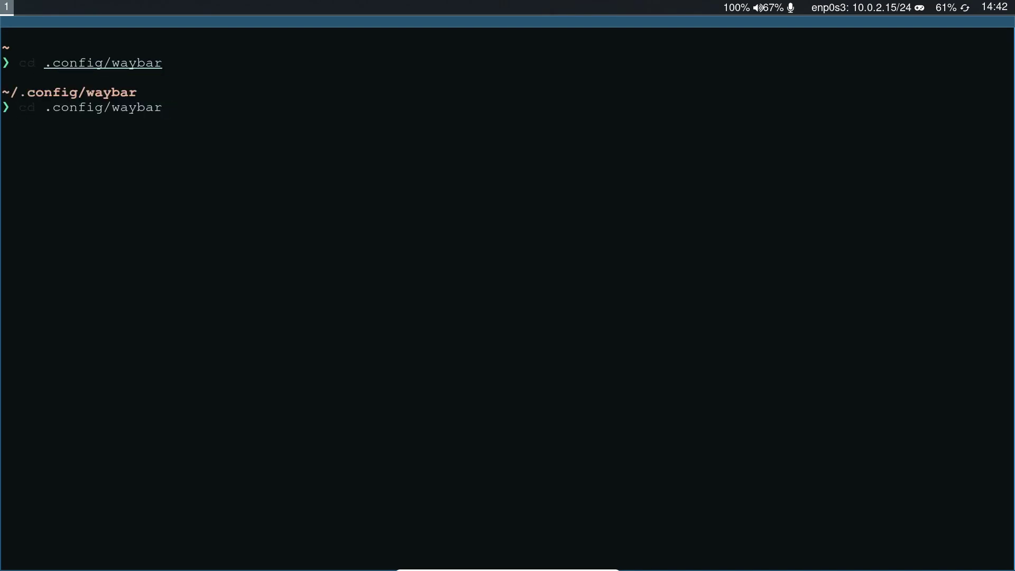
key(Up)
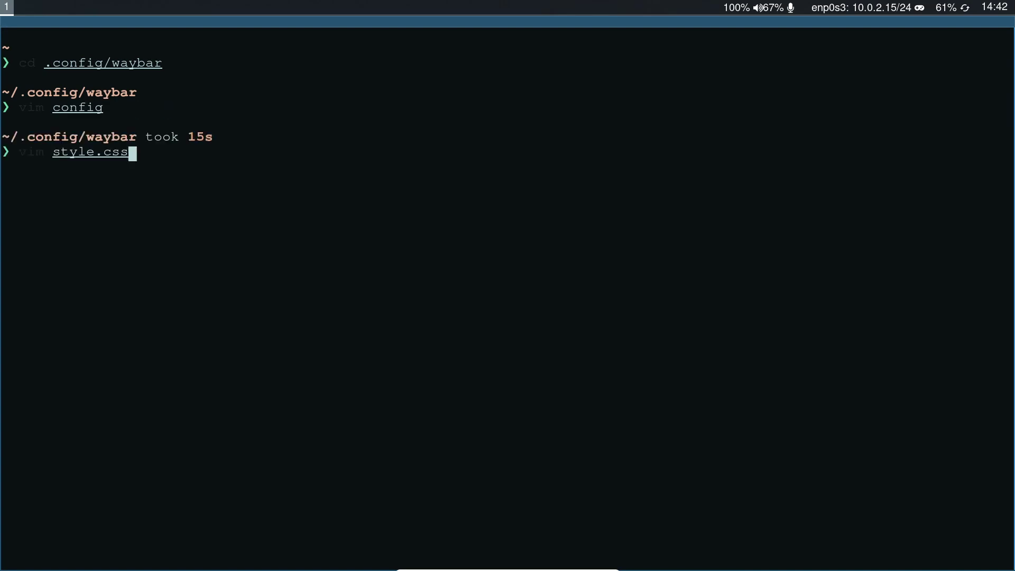
key(Return)
key(g)
key(g)
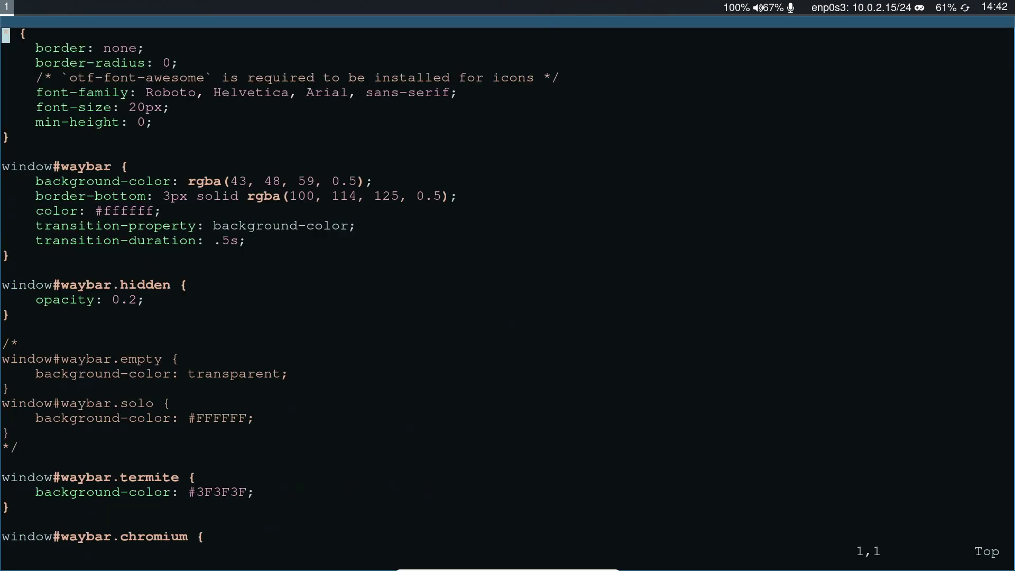
Step: Set the border-bottom width in the window#waybar rule to 0px
key(j)
key(j)
key(j)
key(j)
key(j)
key(j)
key(j)
key(j)
key(j)
key(j)
key(j)
key(l)
key(l)
key(l)
key(l)
key(l)
key(l)
key(l)
key(l)
key(l)
key(l)
key(l)
key(l)
key(l)
key(l)
key(l)
key(l)
key(l)
key(l)
key(l)
key(l)
key(l)
key(i)
key(Left)
key(Left)
key(BackSpace)
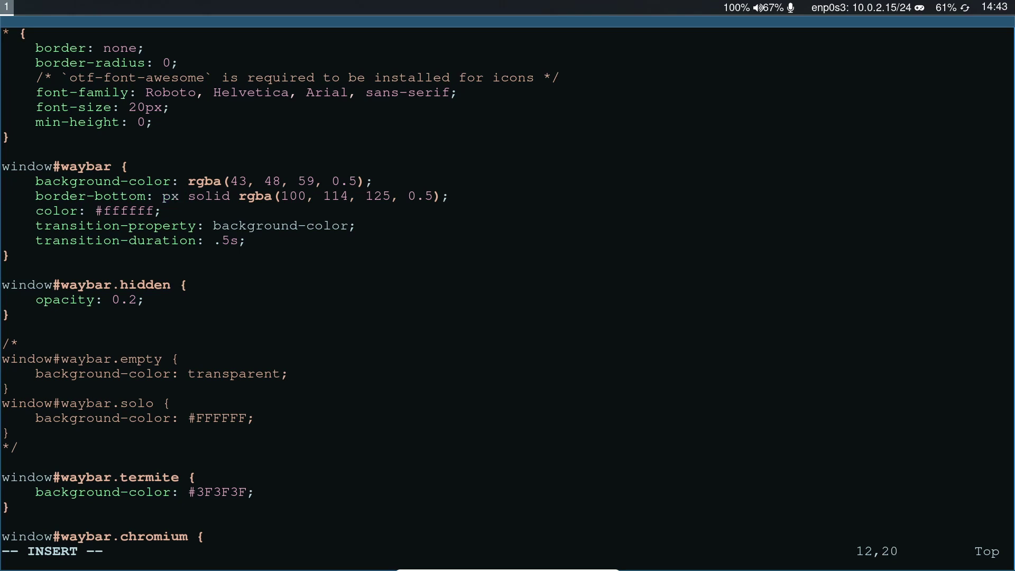
text(0)
key(Escape)
Step: Save style.css and reload sway to apply the new bar border width, closing the editor's terminal
key(colon)
text(w)
key(Return)
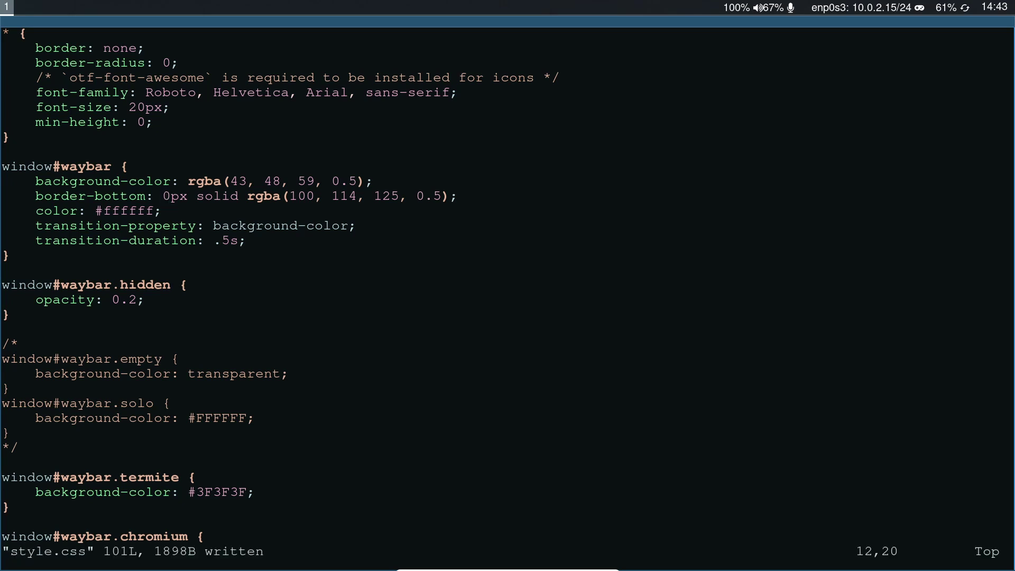
key(super+shift+c)
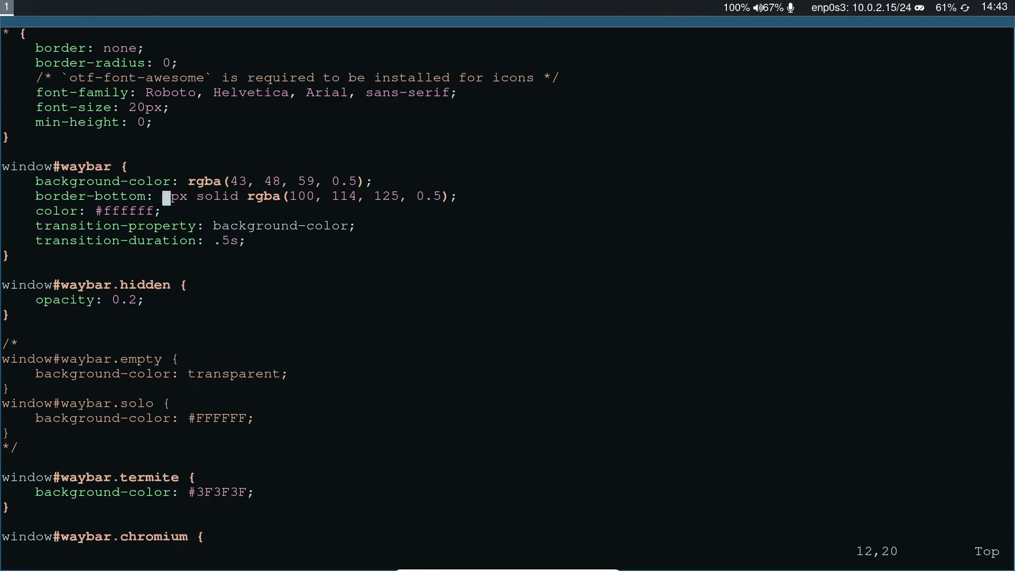
key(super+shift+q)
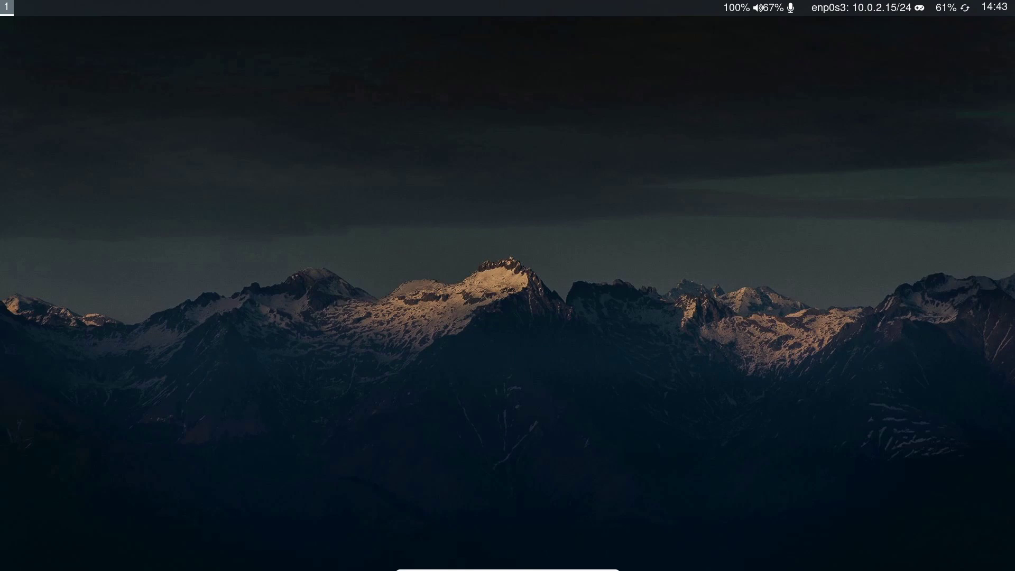
Step: Open a new terminal and launch Firefox from the application launcher
key(super+Return)
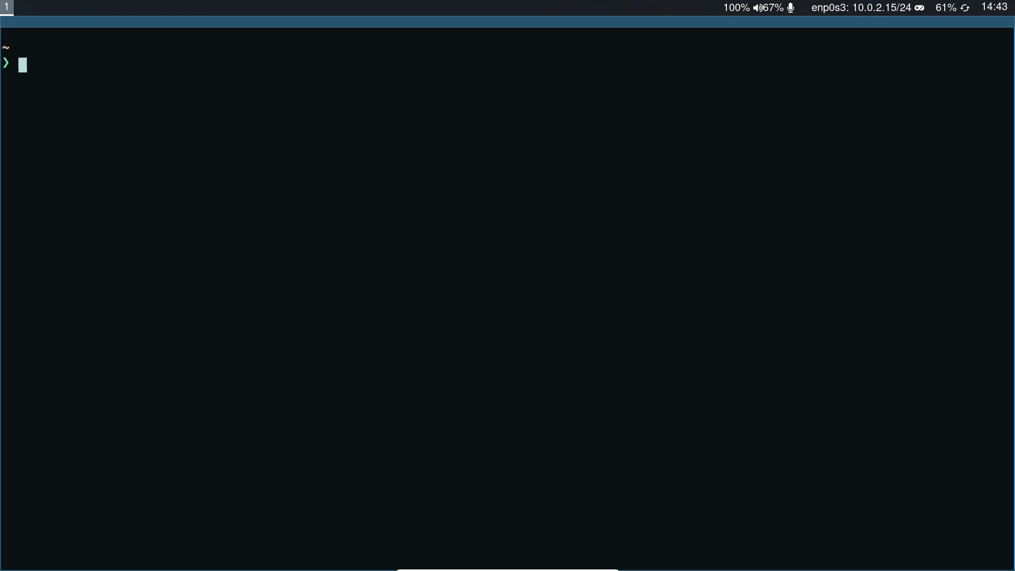
key(super+d)
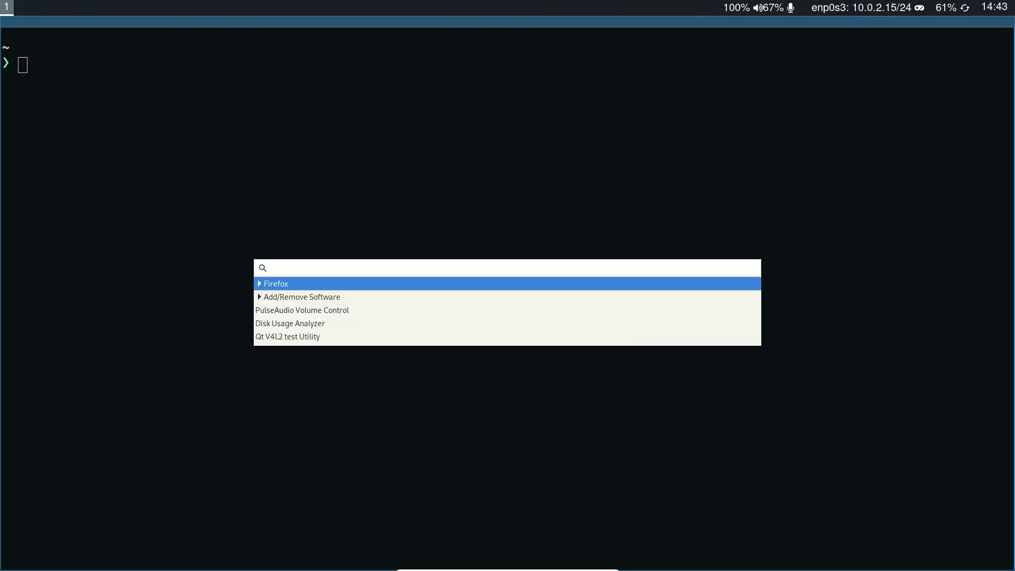
key(Return)
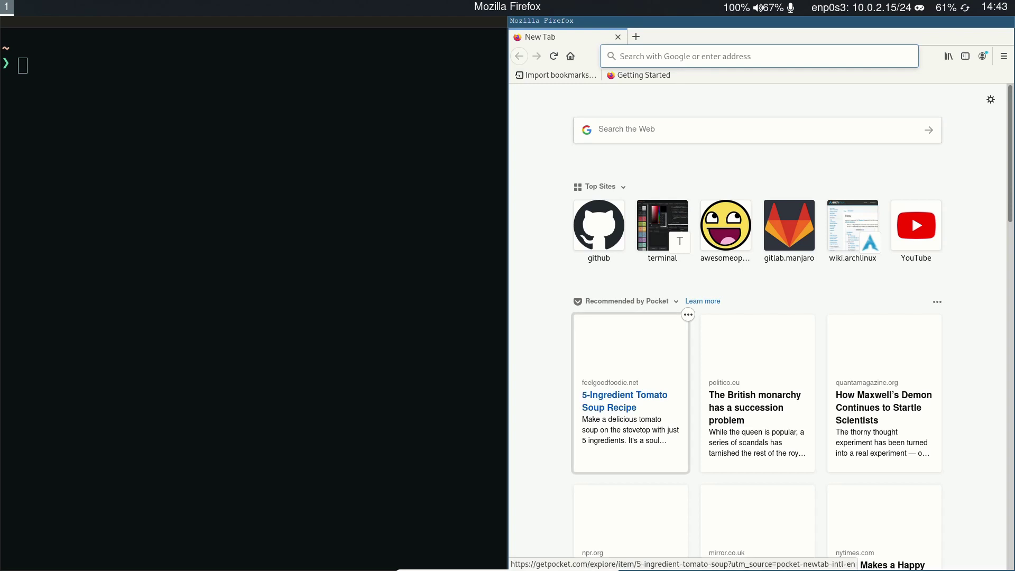
Step: Move the Firefox window to workspace 2, and close it there before returning to workspace 1
key(super+shift+2)
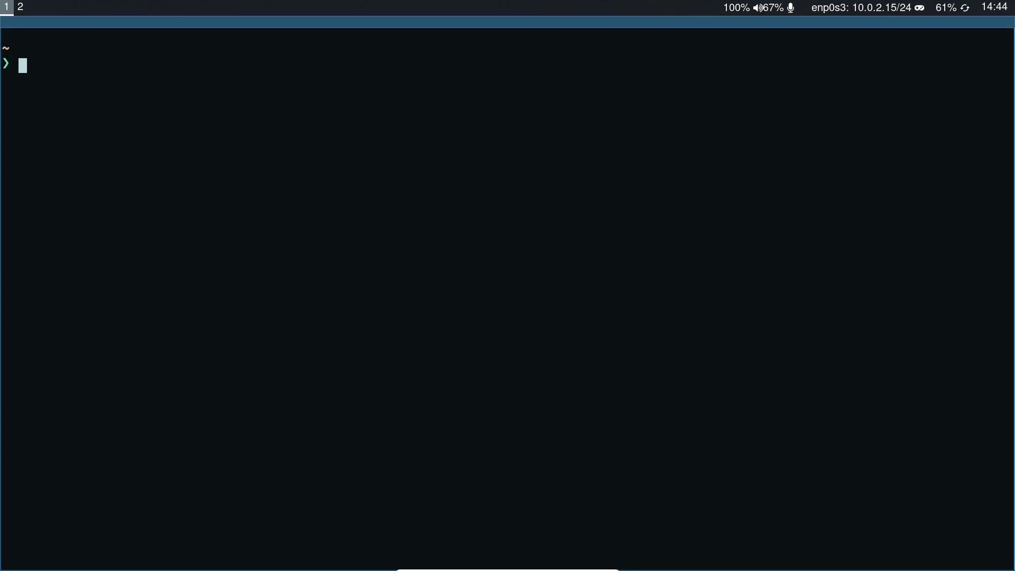
key(super+2)
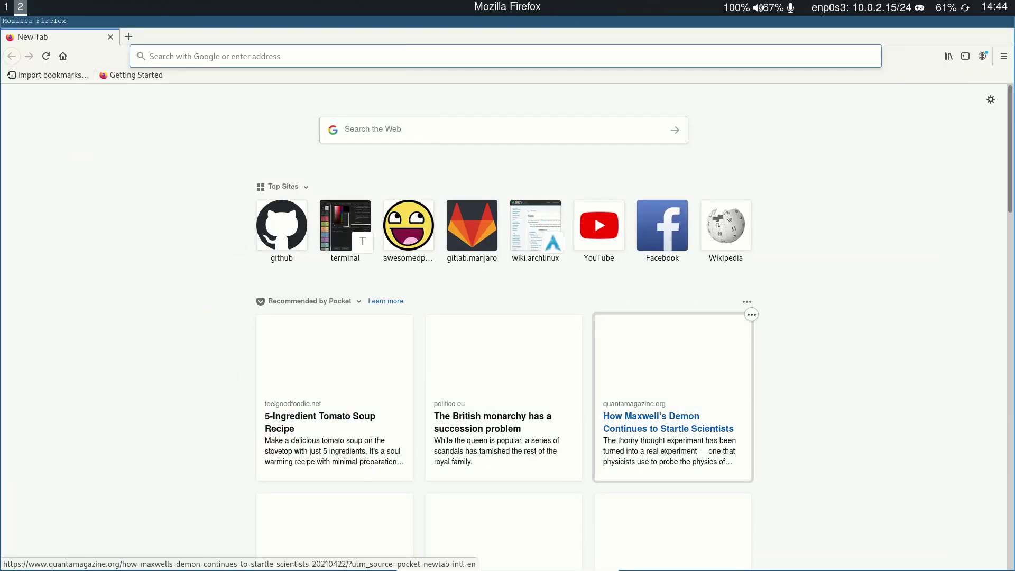
key(super+shift+q)
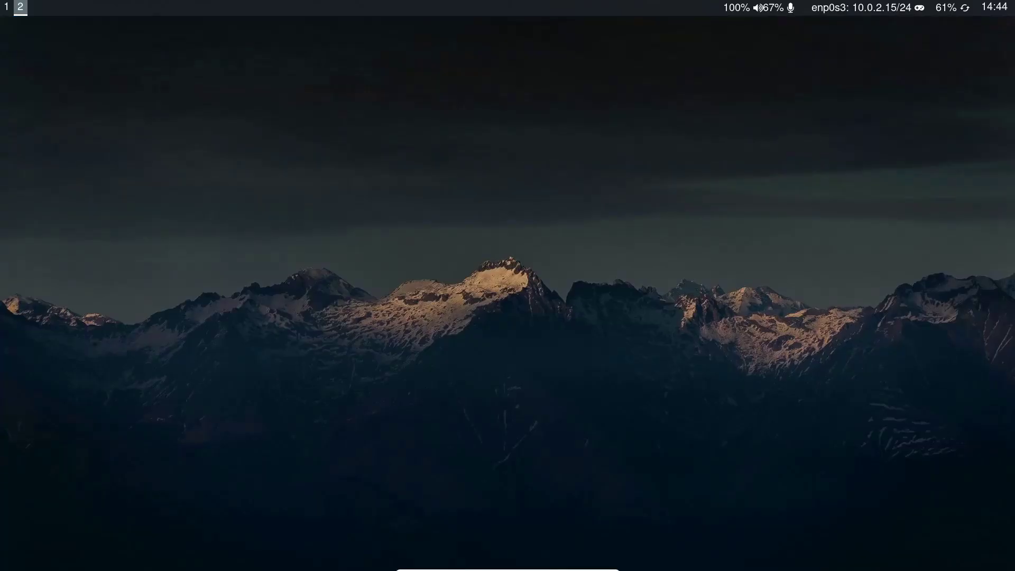
key(super+1)
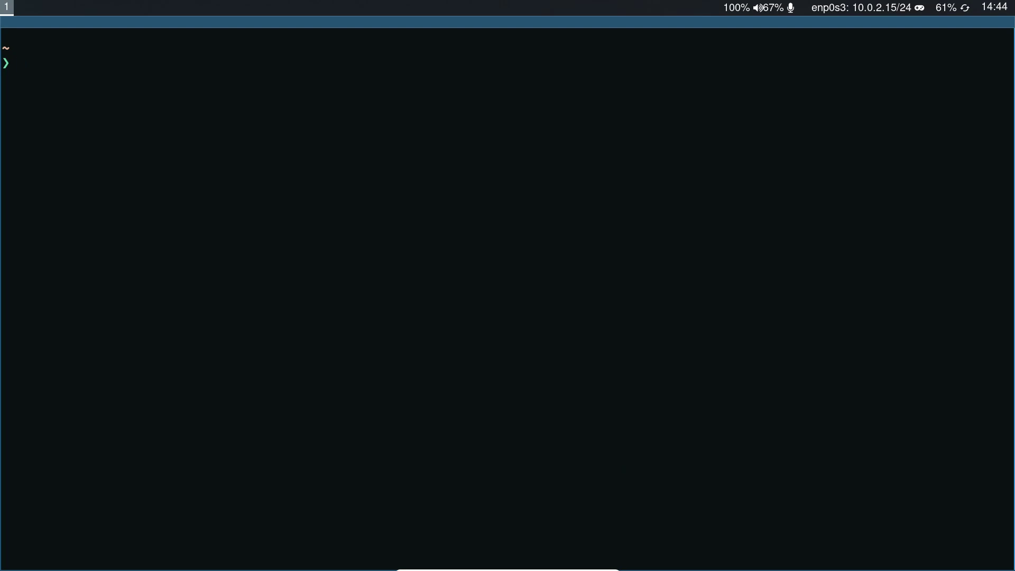
Step: Open a second terminal on workspace 1 and toggle the two windows repeatedly between side-by-side and stacked splits
key(super+Return)
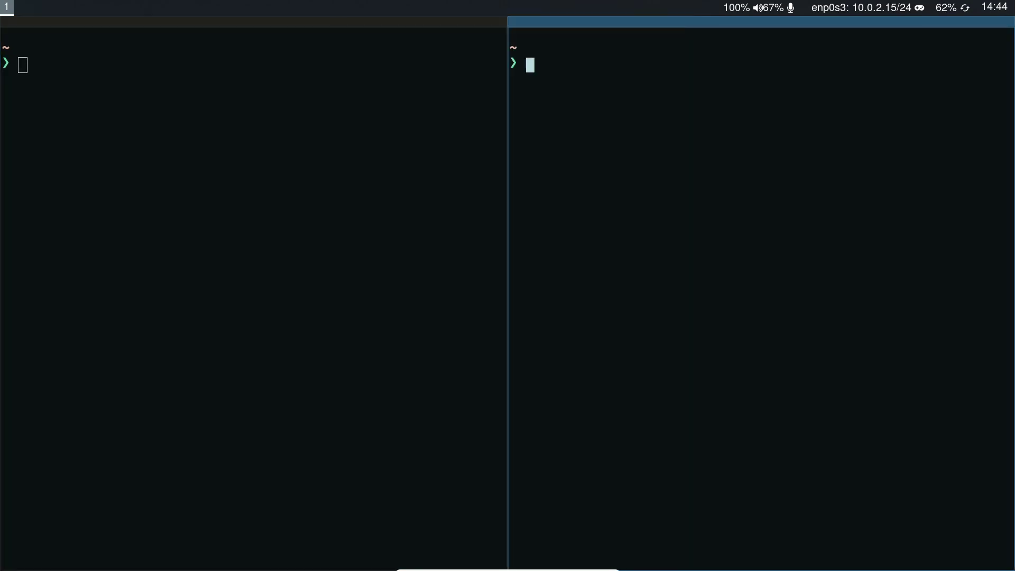
key(super+e)
key(super+e)
key(super+e)
key(super+e)
key(super+e)
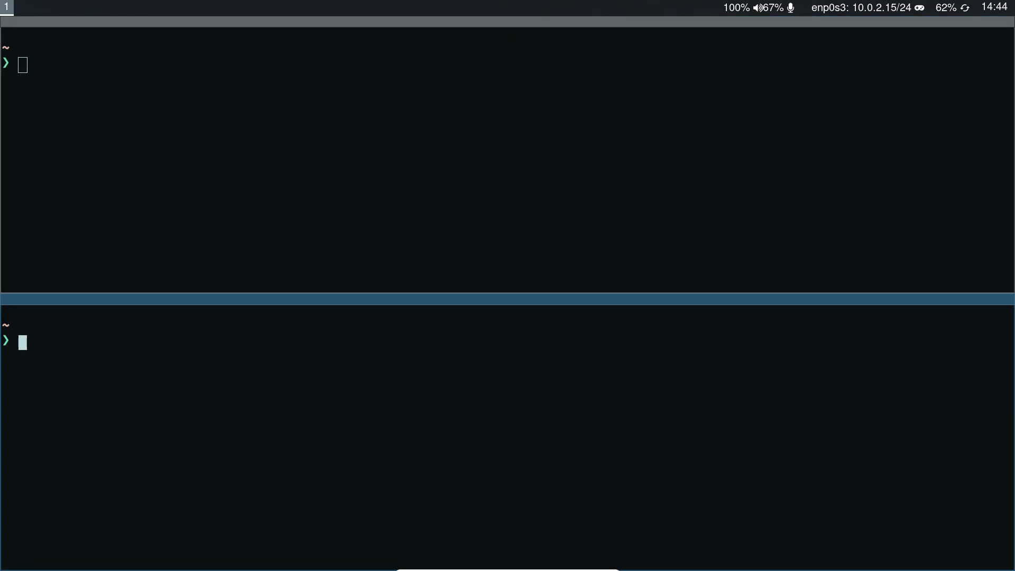
key(super+e)
key(super+e)
key(super+e)
key(super+e)
Step: Focus the upper terminal, switch the windows back to a side-by-side split and focus the right-hand terminal
key(super+Up)
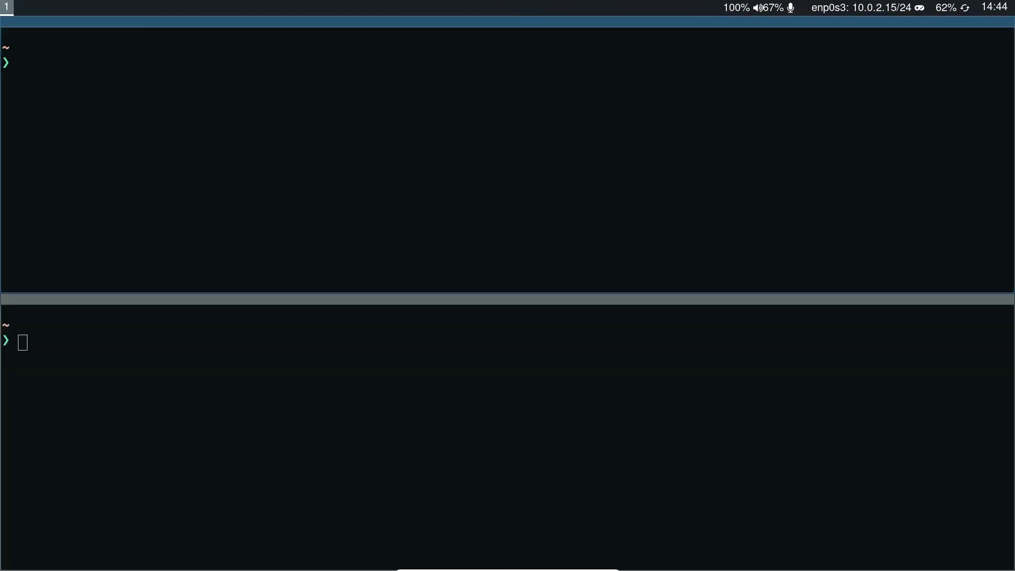
key(super+e)
key(super+Right)
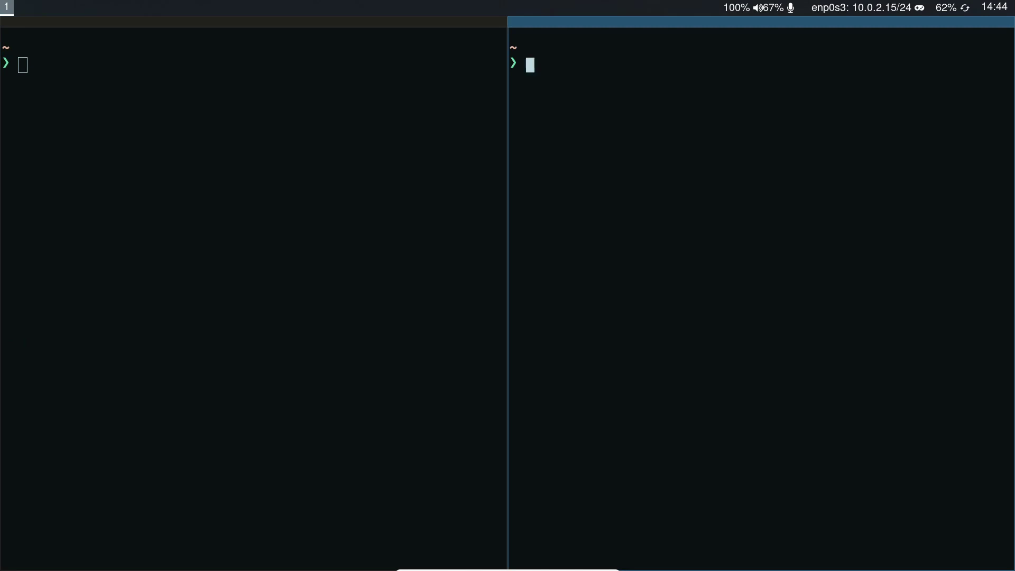
Step: Switch focus back and forth between the two side-by-side terminals, finishing on the right-hand terminal
key(super+Left)
key(super+Right)
key(super+Left)
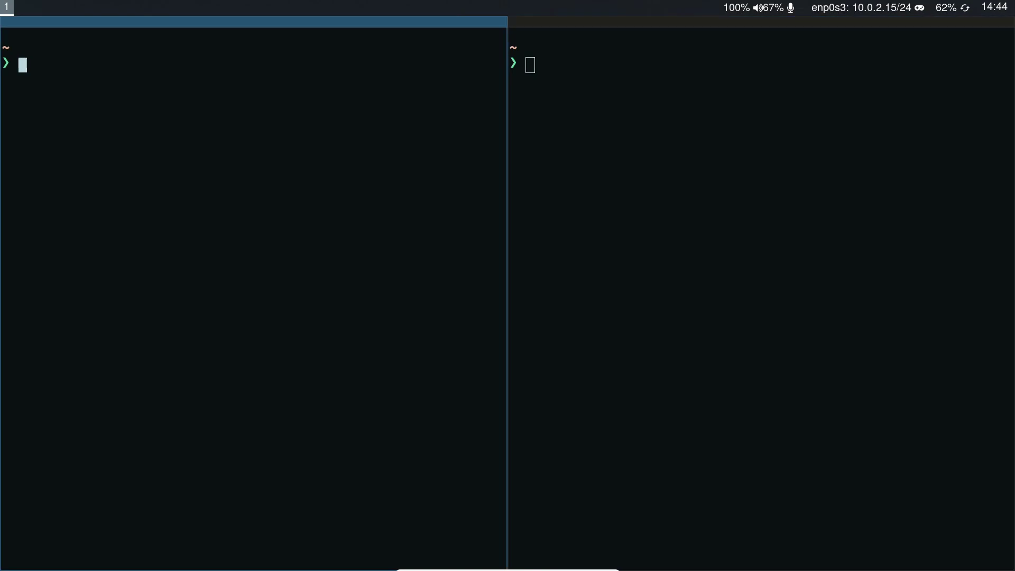
key(super+Right)
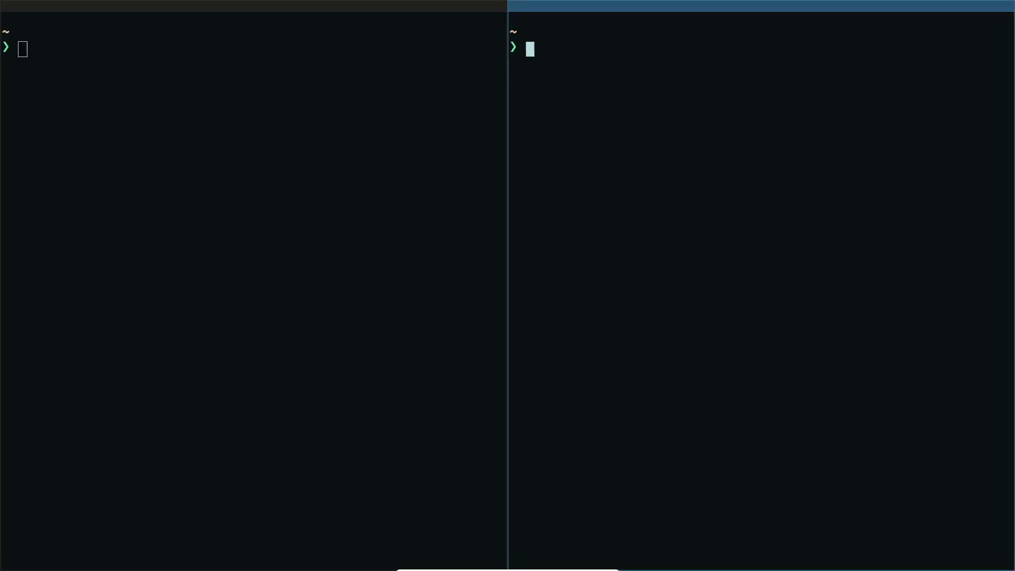
Step: Bring up sway's confirmation prompt for exiting the Wayland session
key(super)
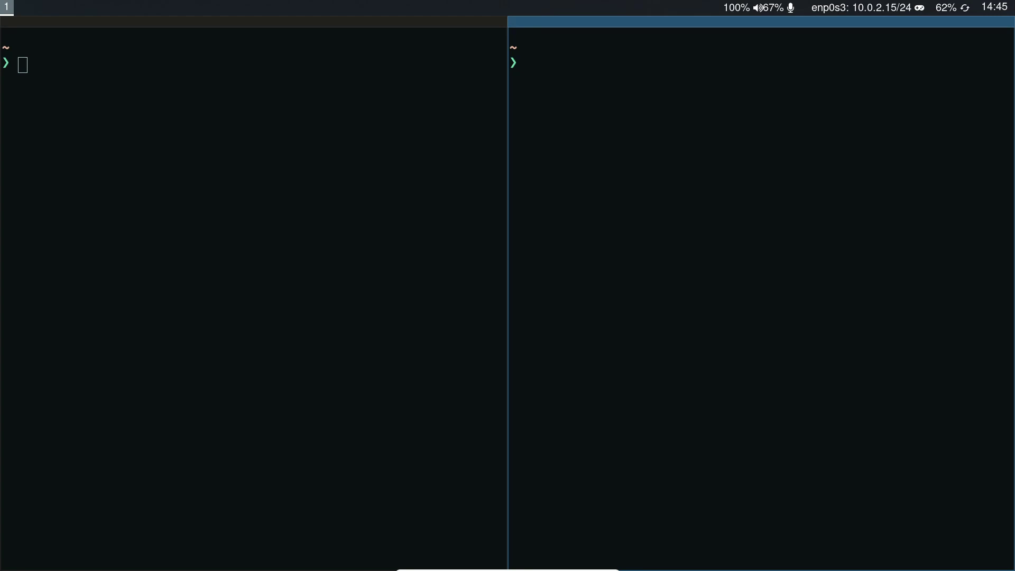
key(super+shift+e)
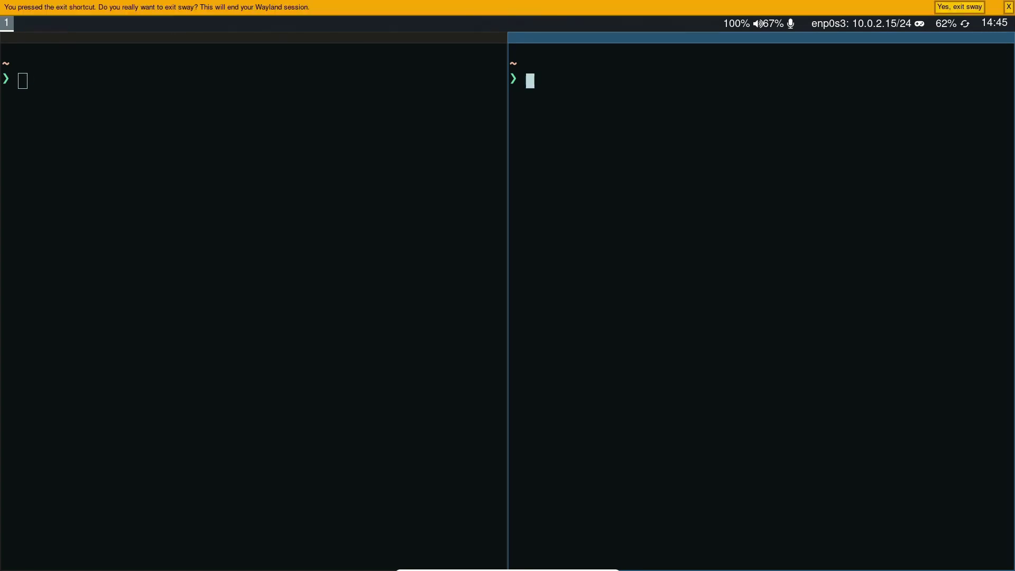